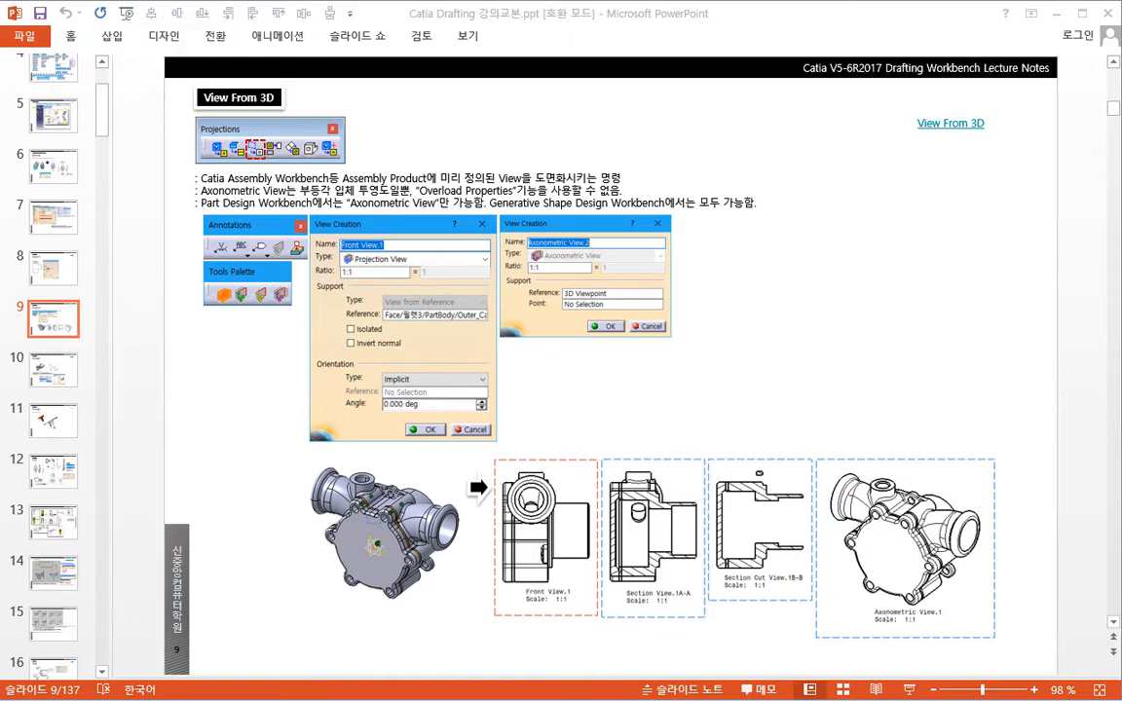
Switch to File Explorer, open the View From 3D folder and display its files as large icons.
key(alt+Tab)
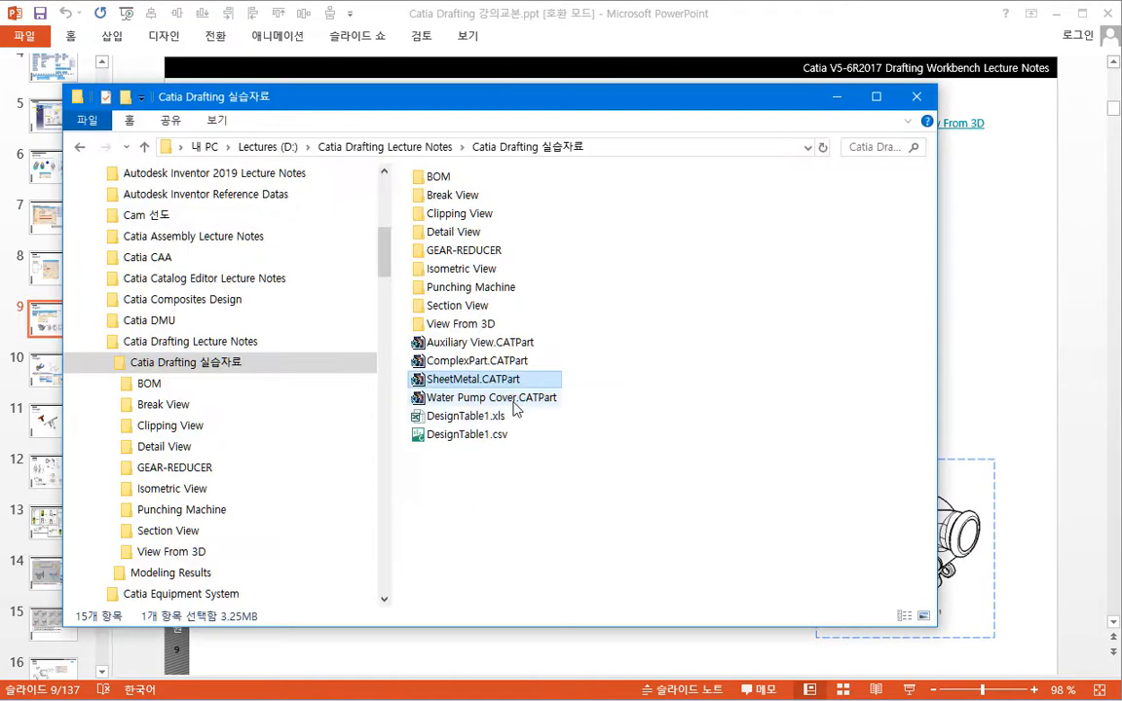
click(217, 366)
double_click(467, 323)
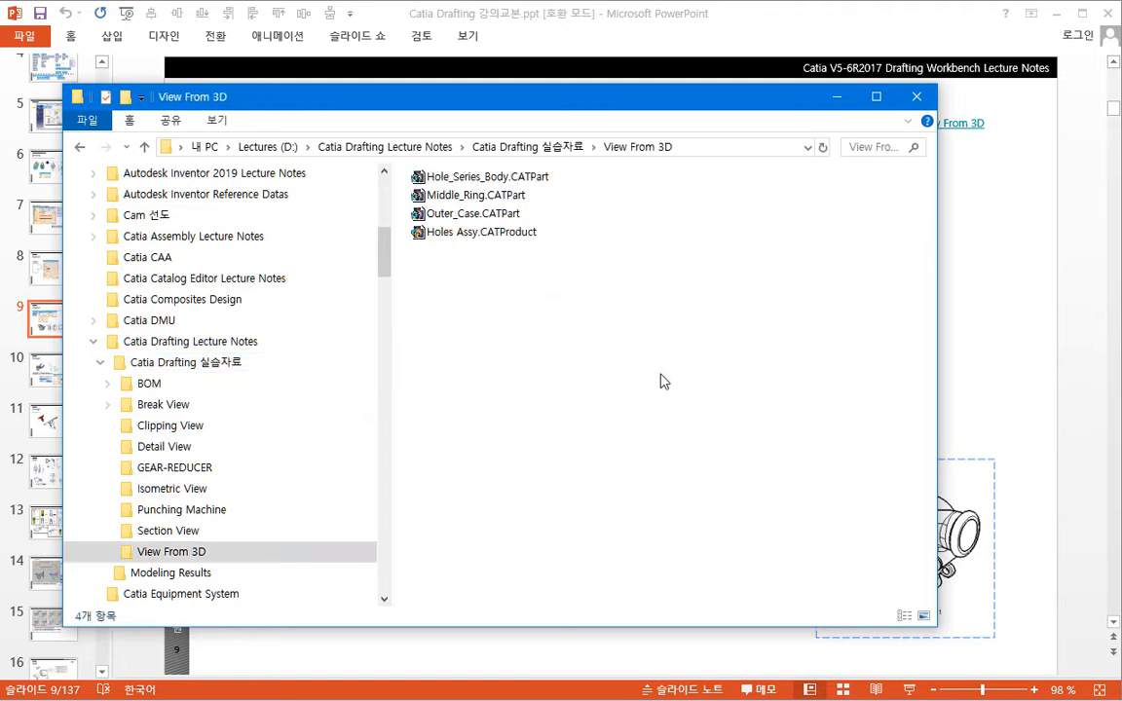
right_click(695, 246)
mouse_move(779, 280)
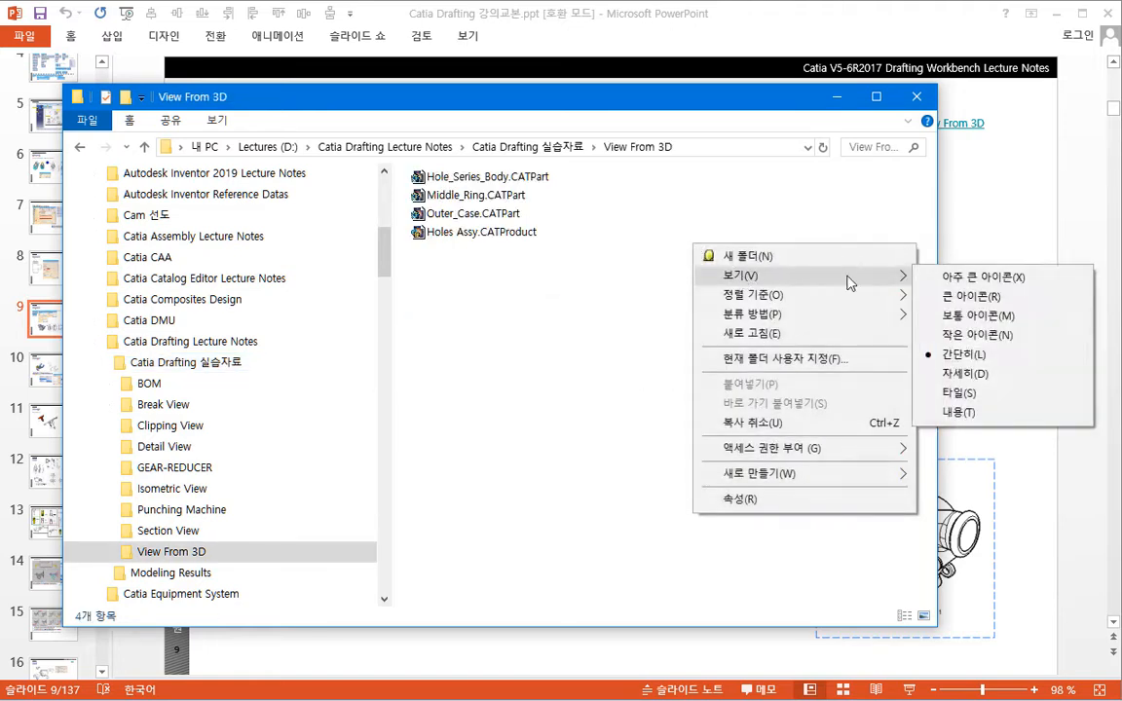
click(945, 290)
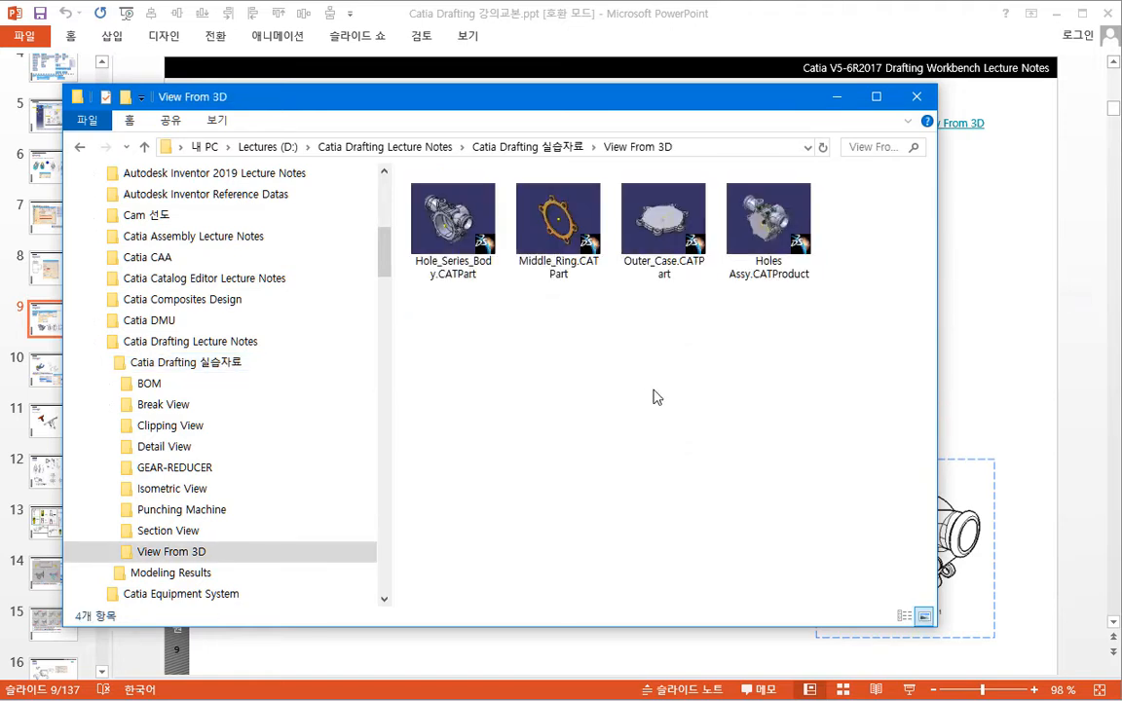
Open Hole_Series_Body.CATPart from the View From 3D folder in CATIA.
click(458, 261)
key(Right)
key(Right)
key(Right)
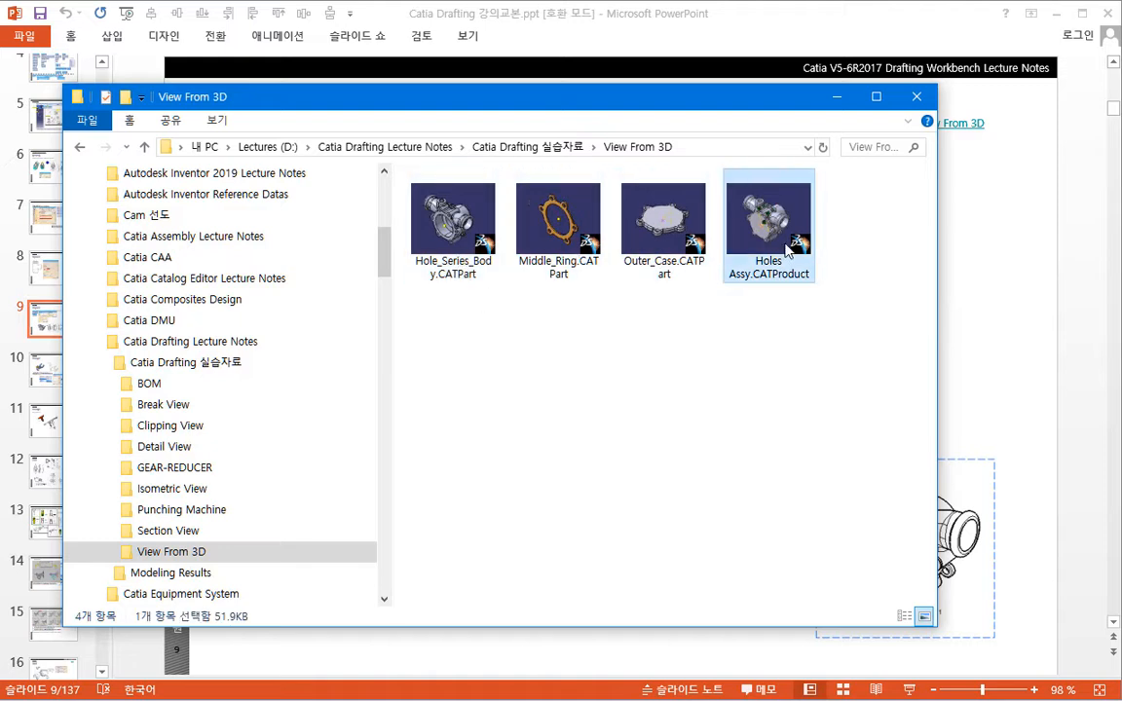
key(Home)
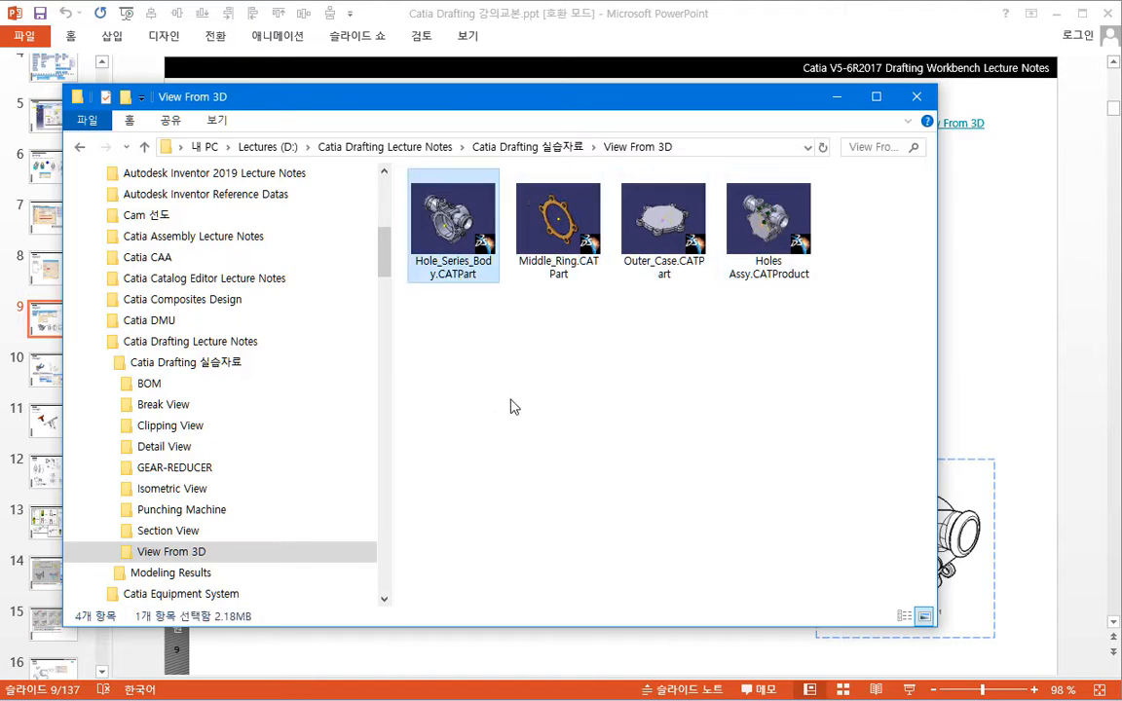
key(Return)
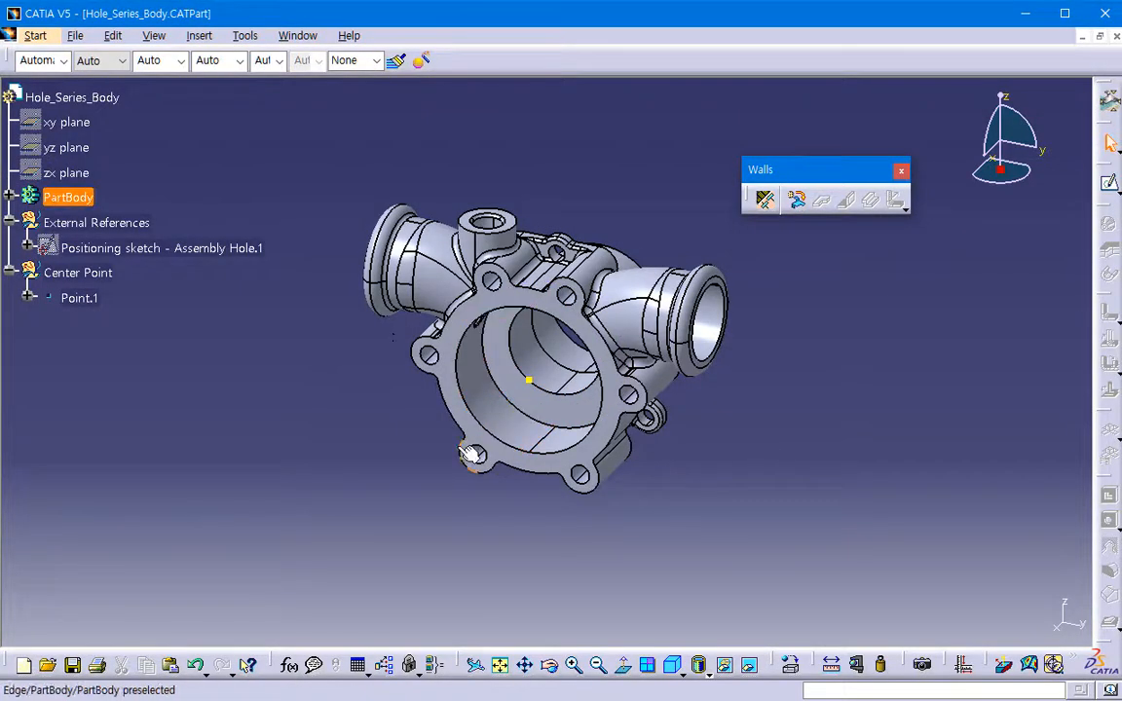
Switch to the Part Design workbench and undock the Annotations toolbar beside the model.
middle_drag(473, 453, 429, 455)
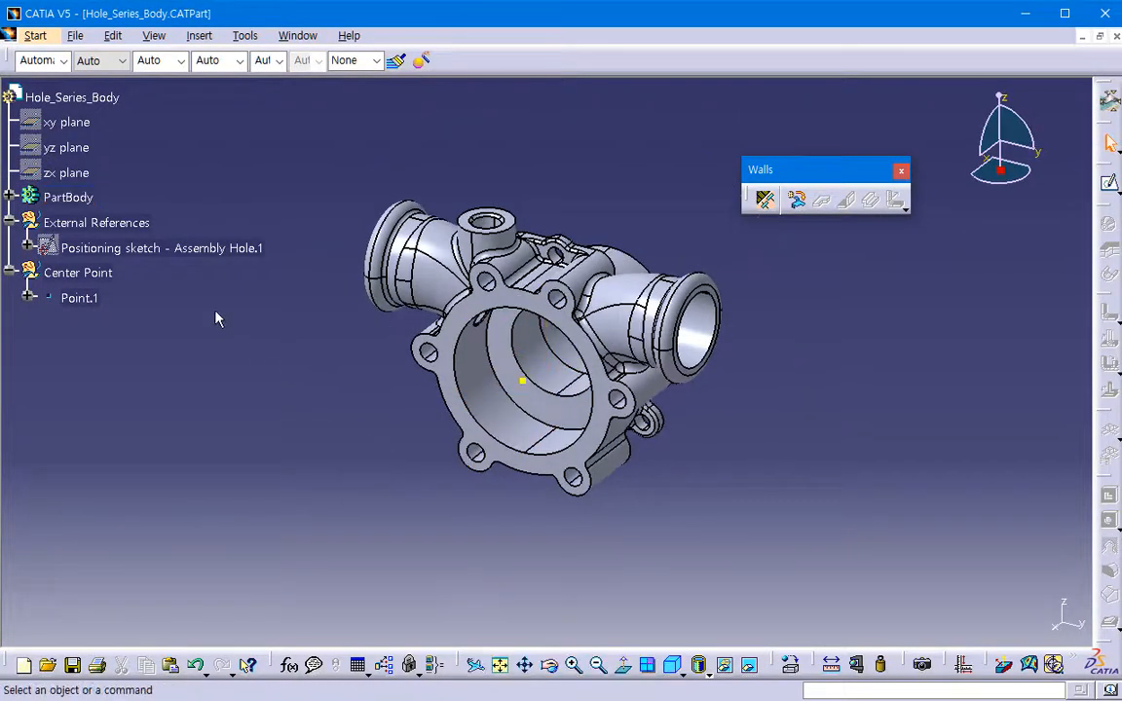
click(35, 35)
click(70, 75)
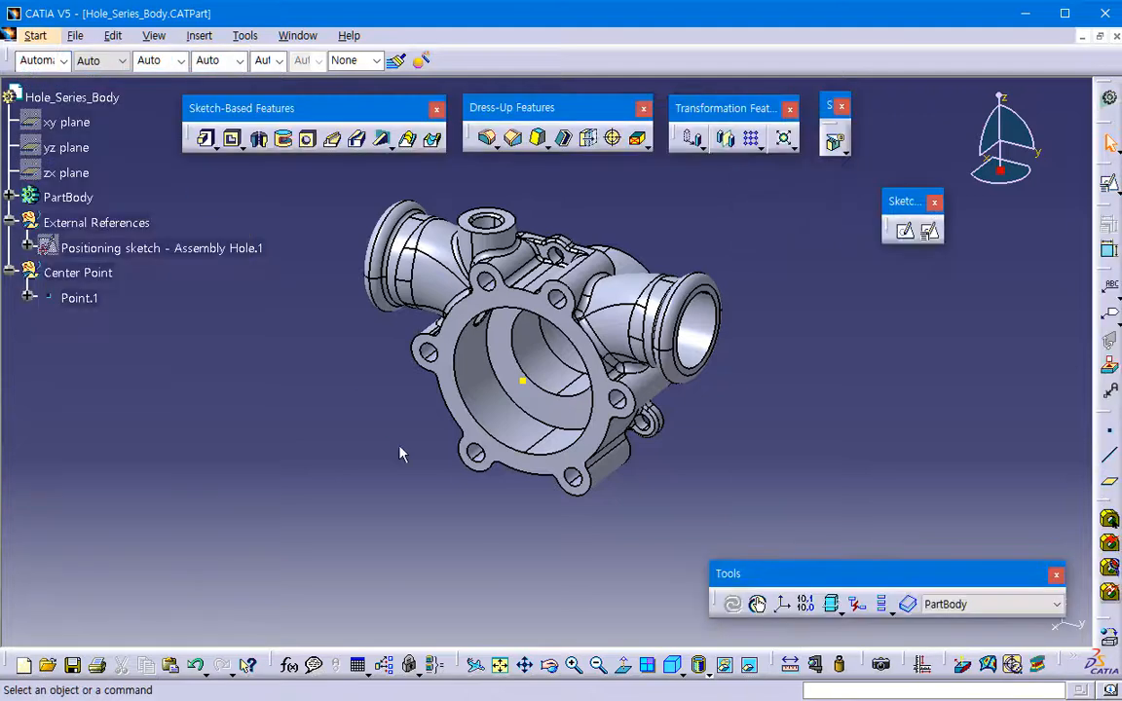
drag(1104, 271, 906, 278)
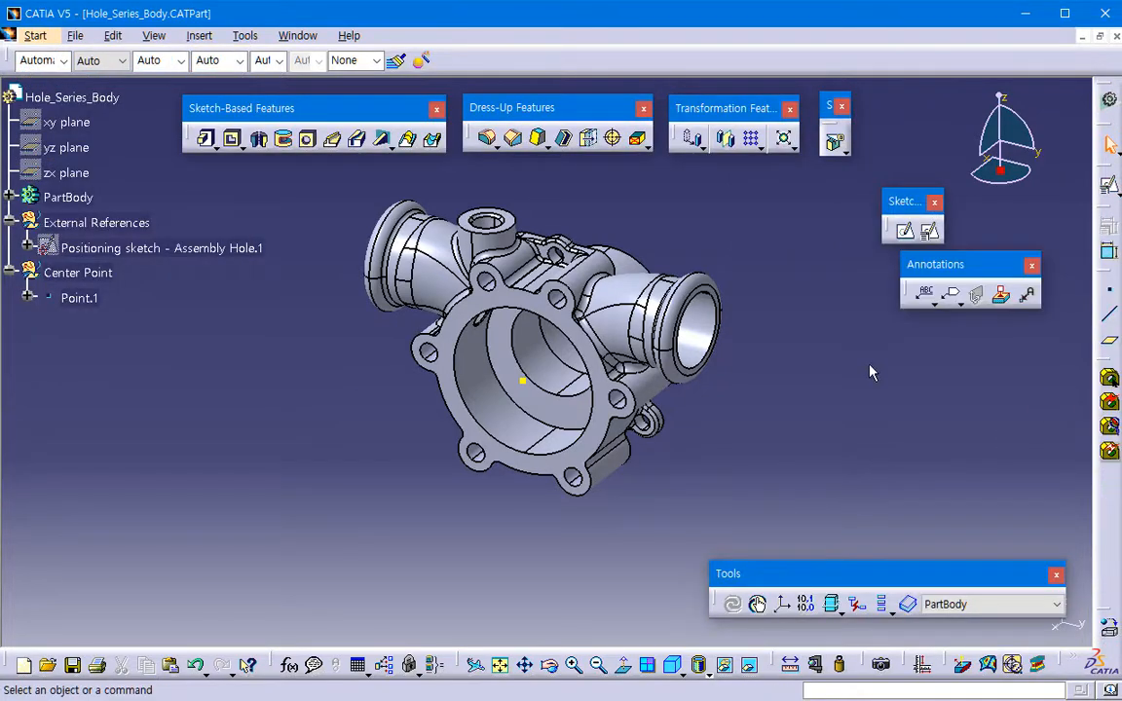
click(978, 297)
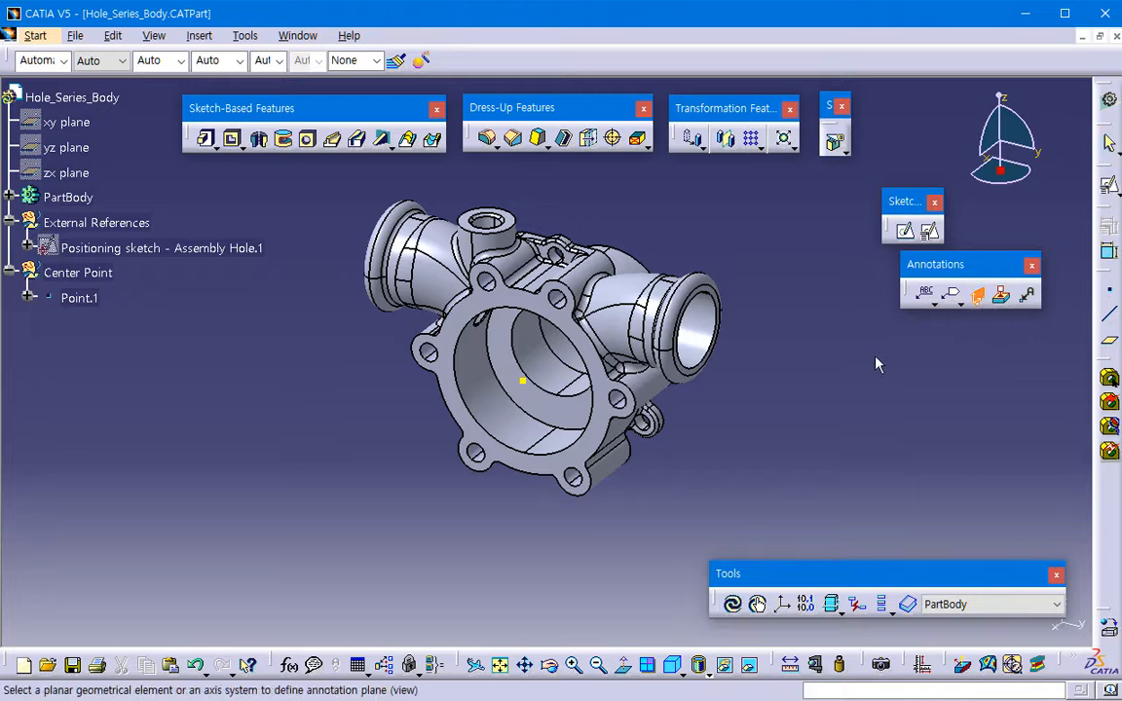
click(607, 428)
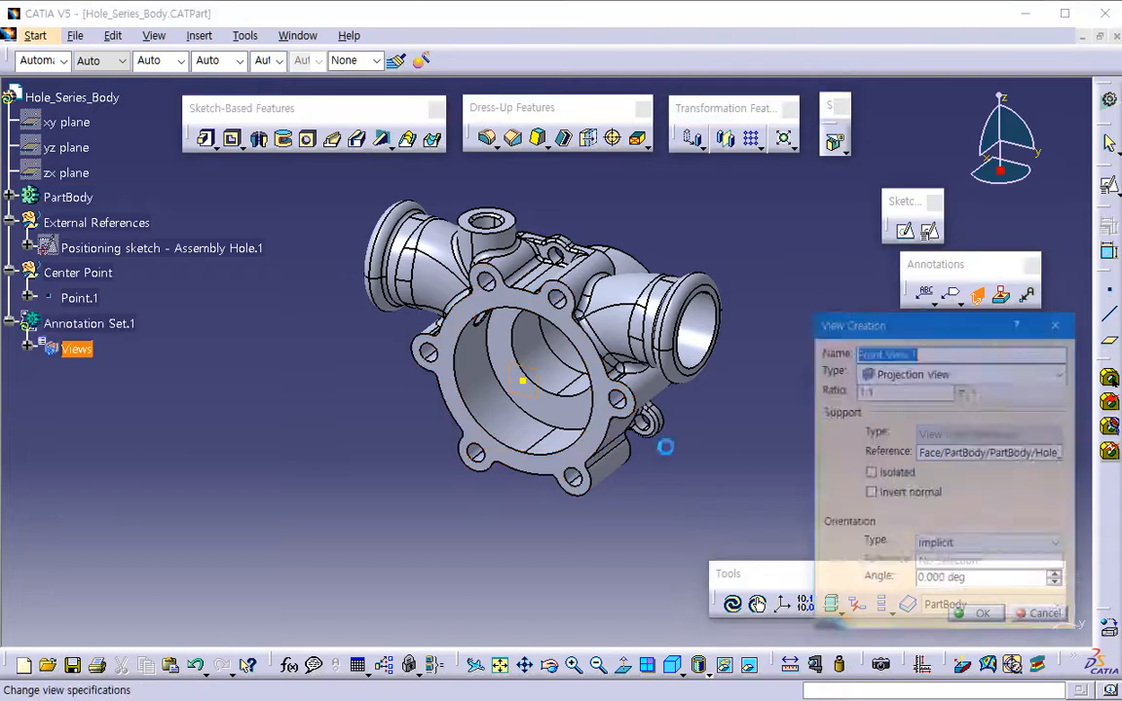
click(937, 378)
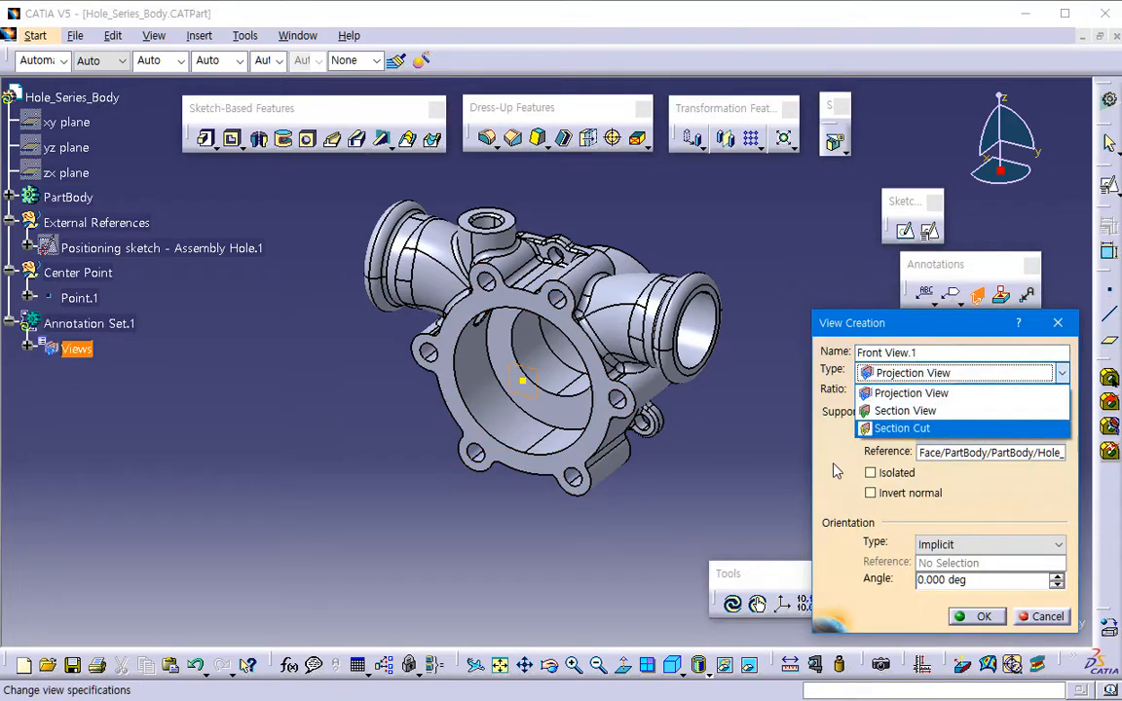
key(Escape)
key(Escape)
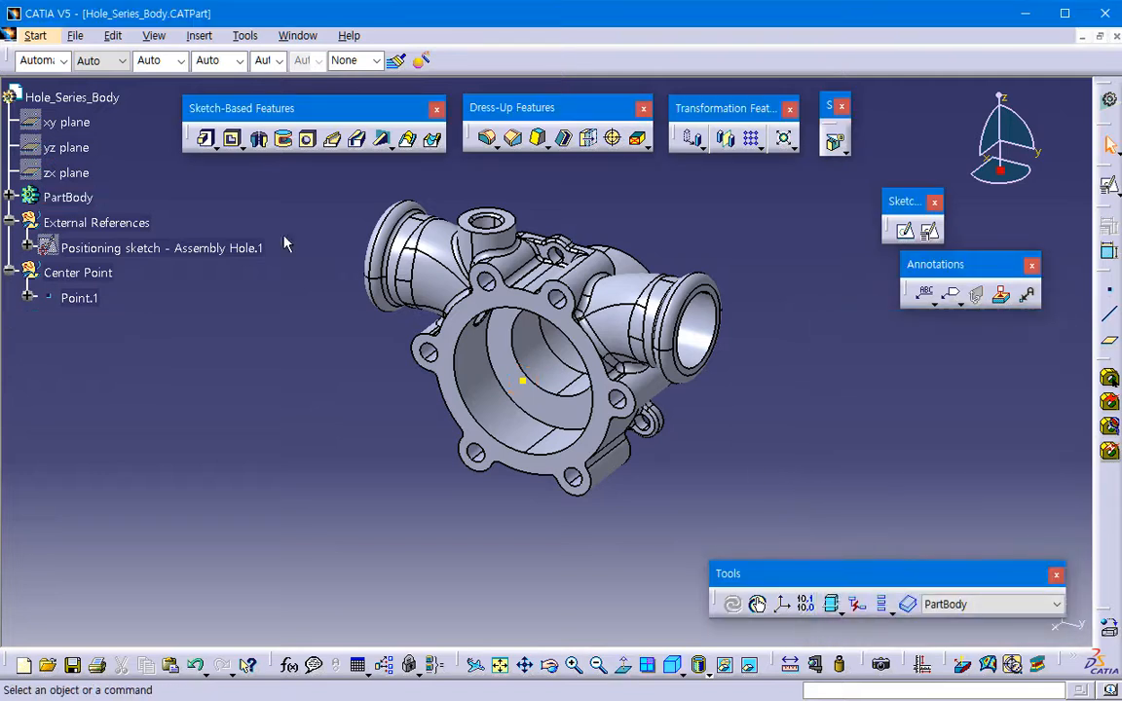
Switch to the Generative Shape Design workbench, hide the Volumes toolbar and reposition the Annotations toolbar beside the model.
click(35, 35)
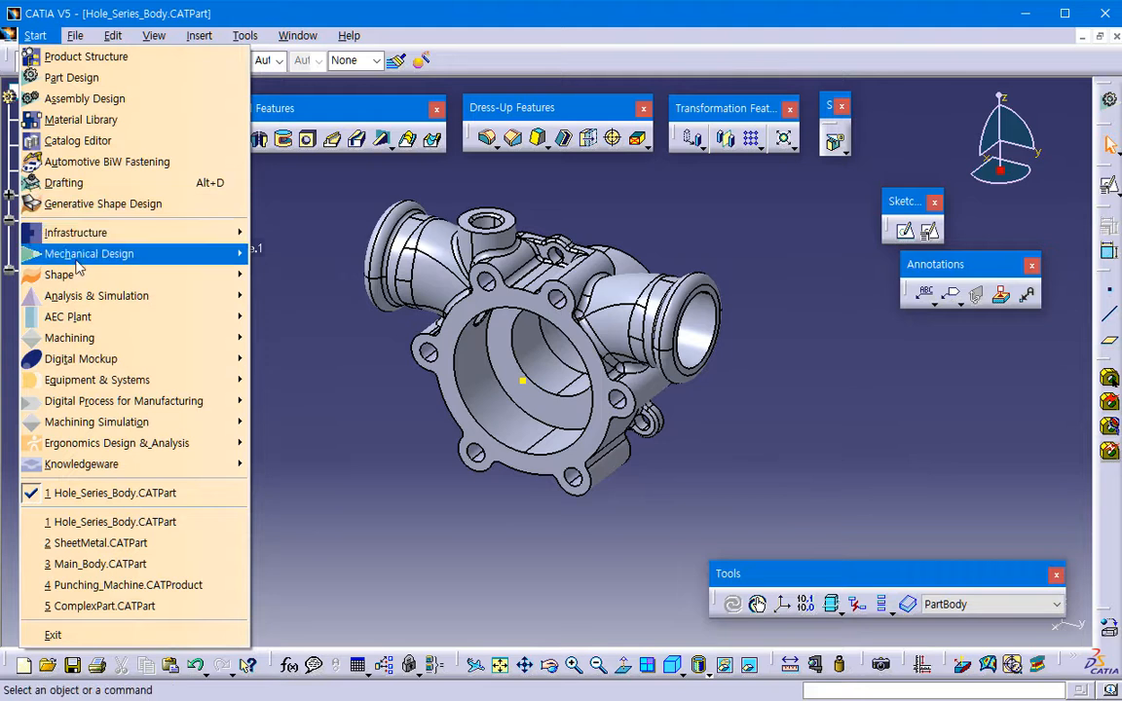
mouse_move(70, 275)
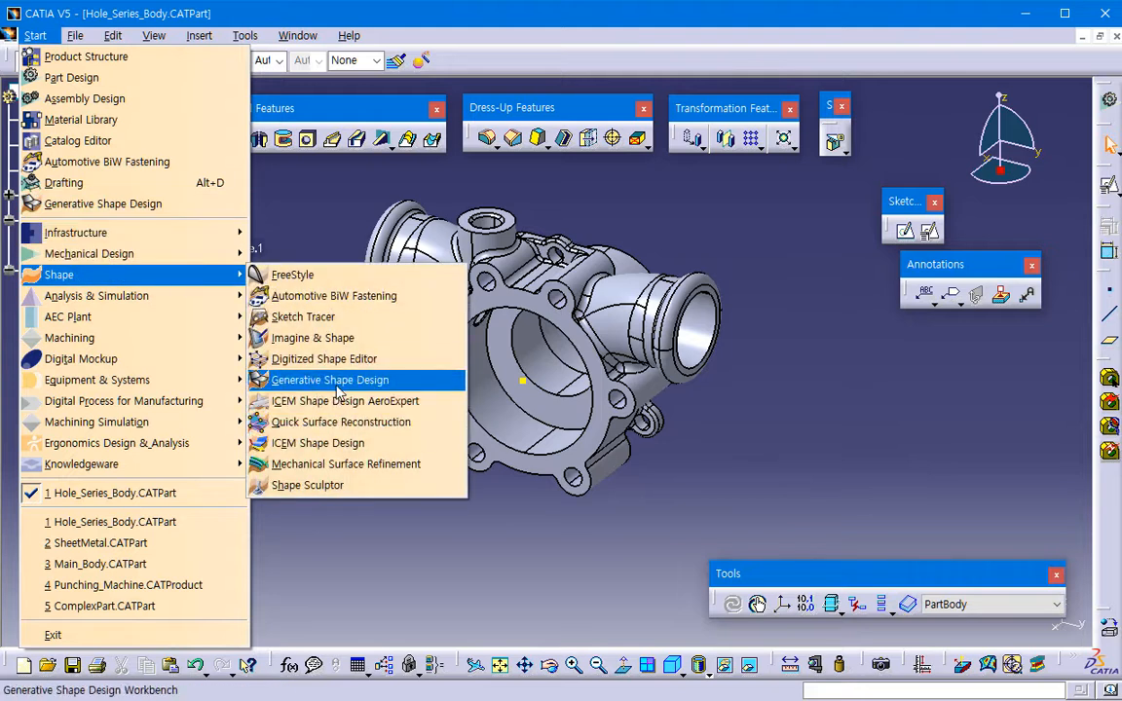
click(304, 380)
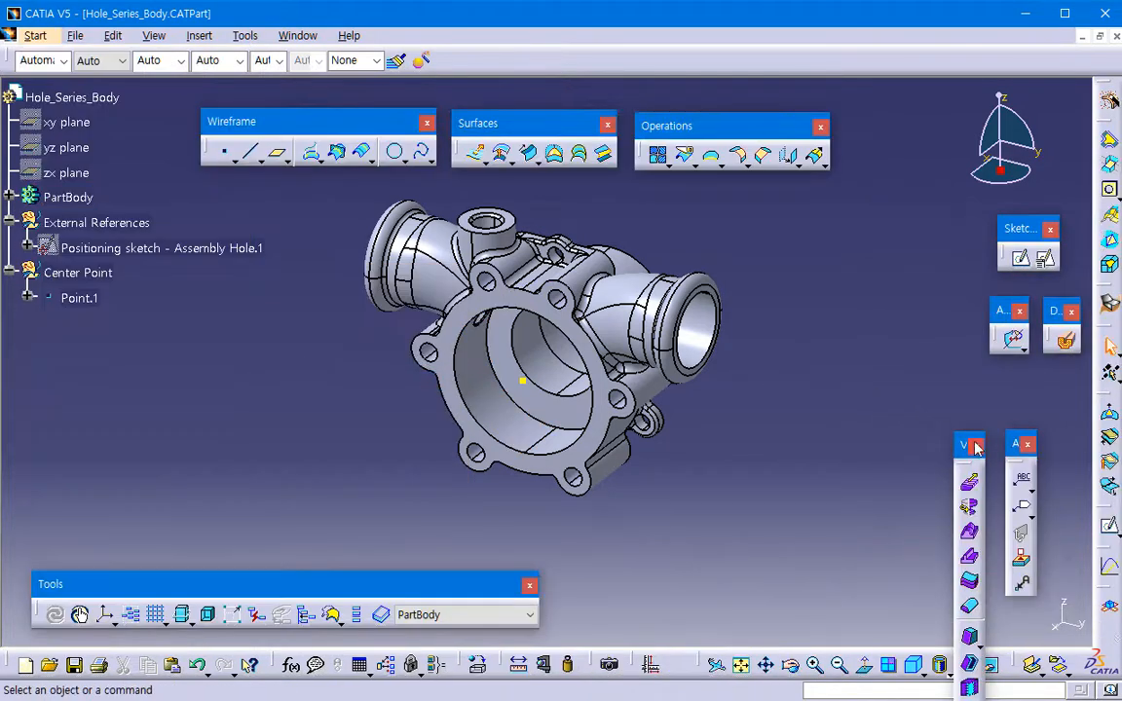
click(975, 444)
drag(1005, 433, 940, 417)
click(1015, 413)
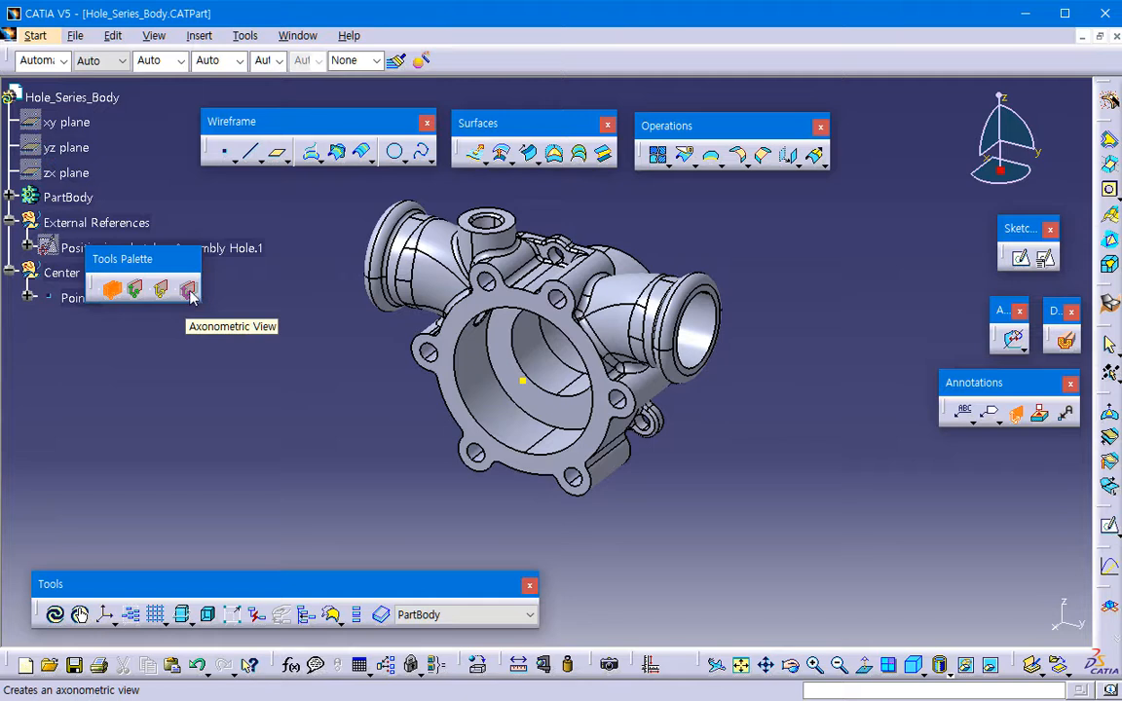
click(196, 297)
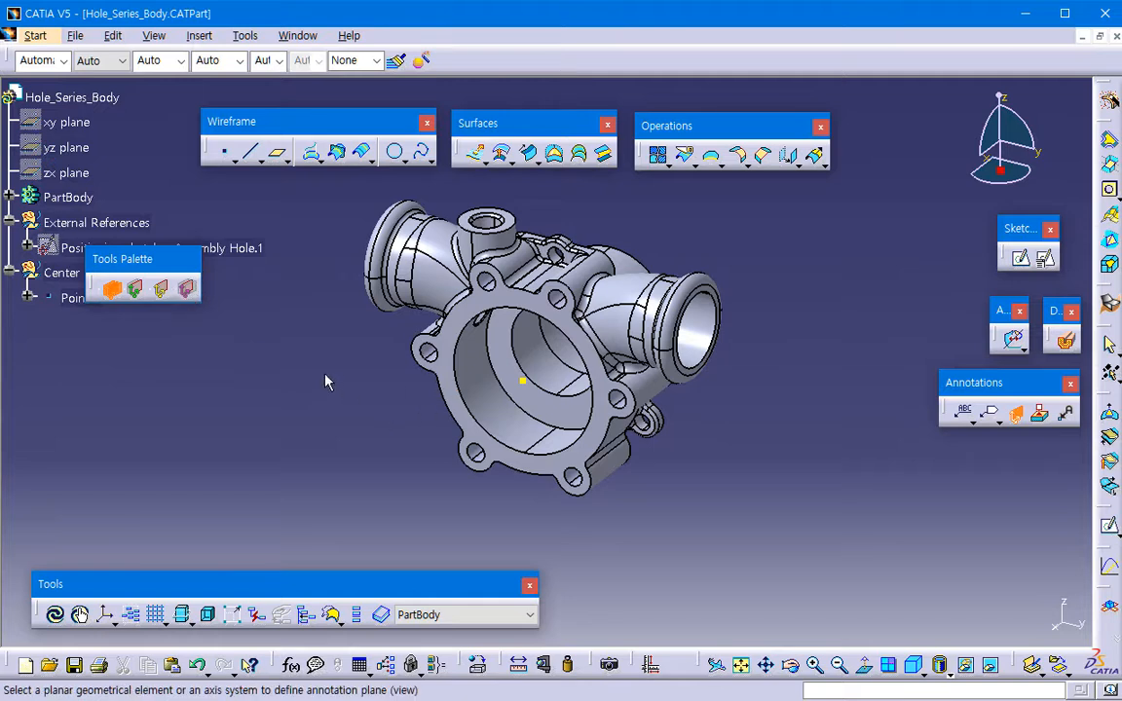
key(Escape)
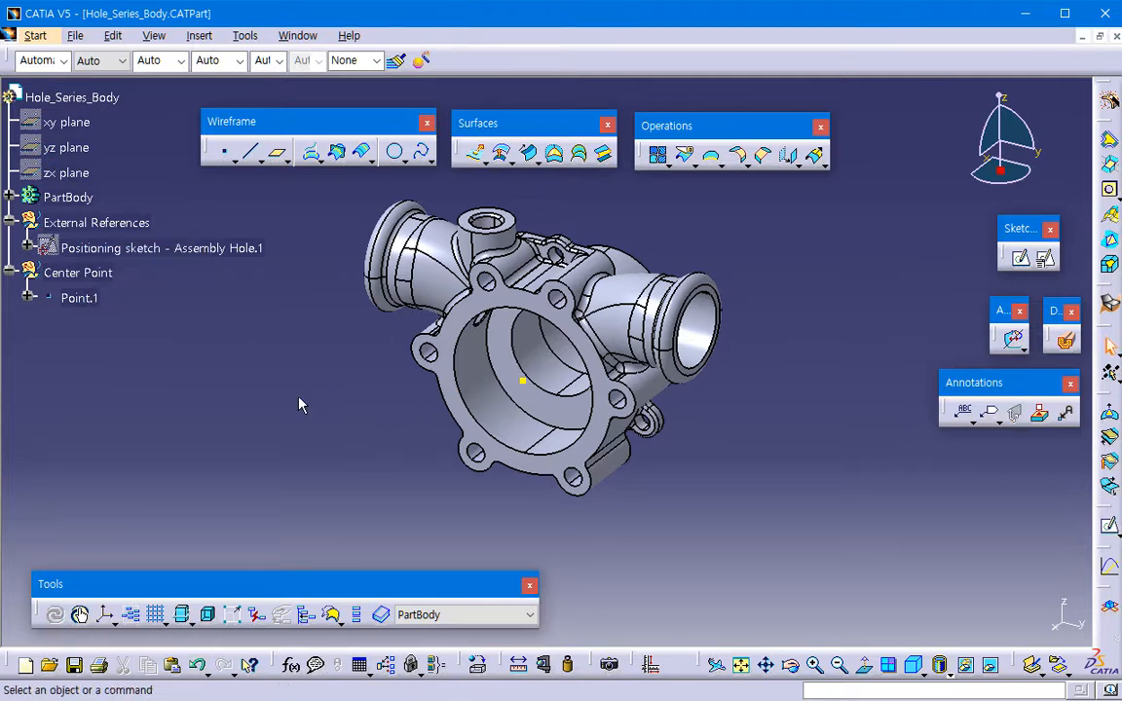
Show the hidden xy, yz and zx reference planes of the part.
shift+click(67, 172)
right_click(83, 168)
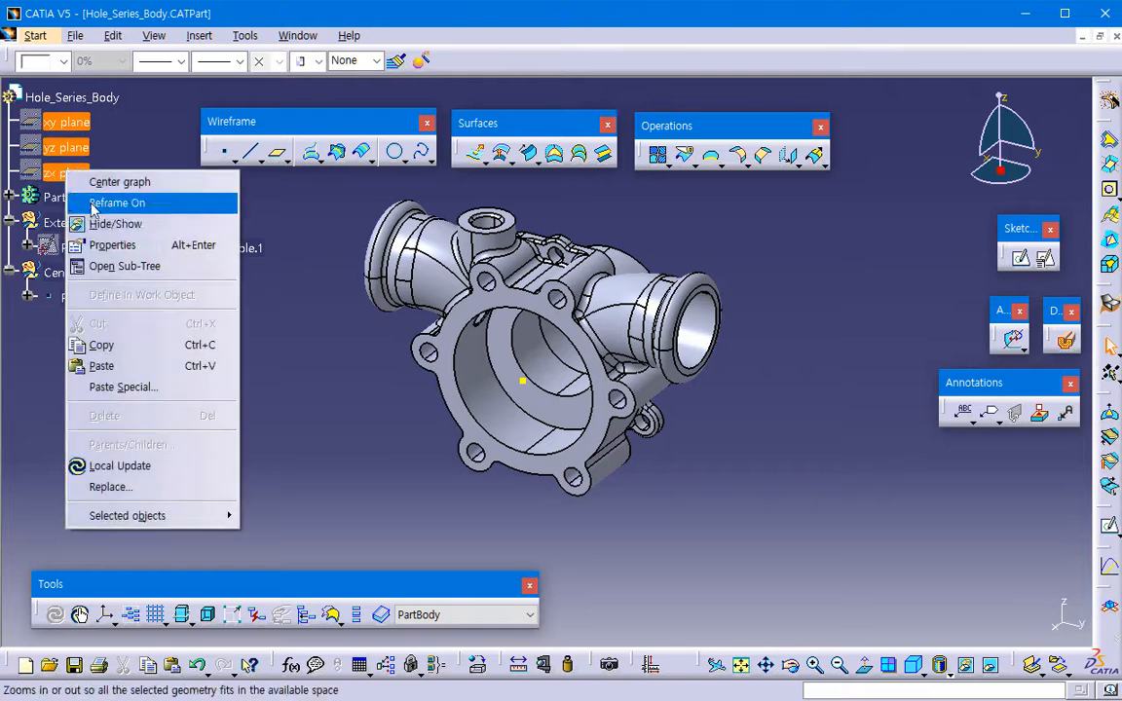
click(112, 223)
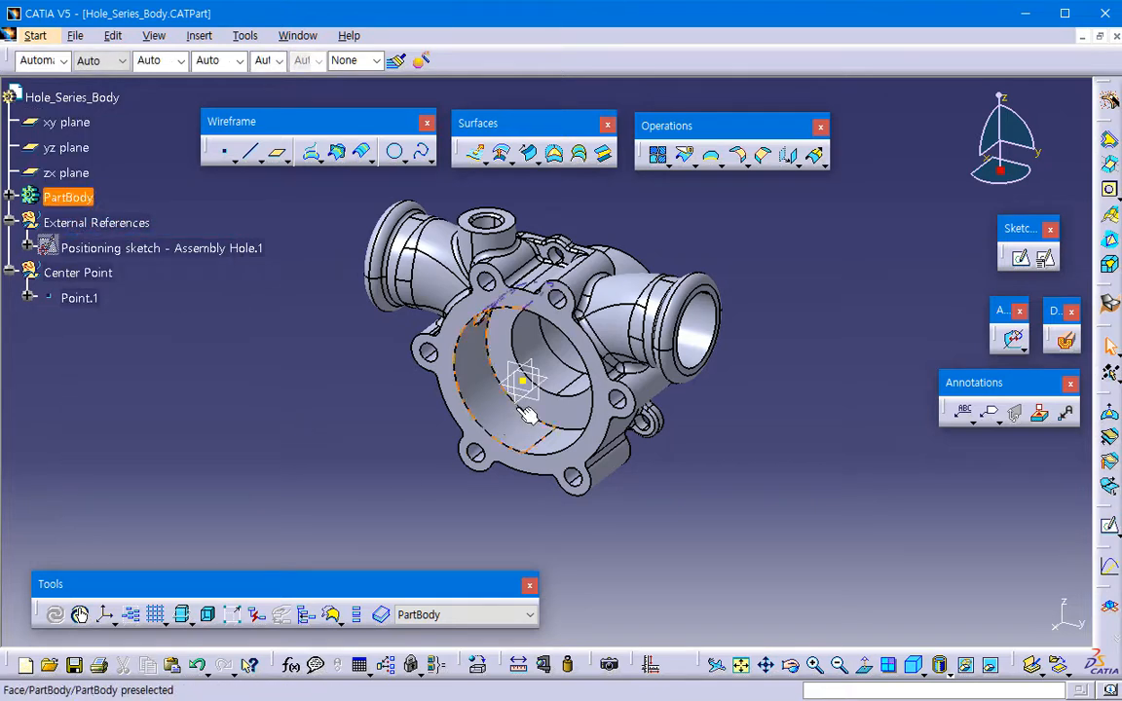
click(515, 380)
click(329, 475)
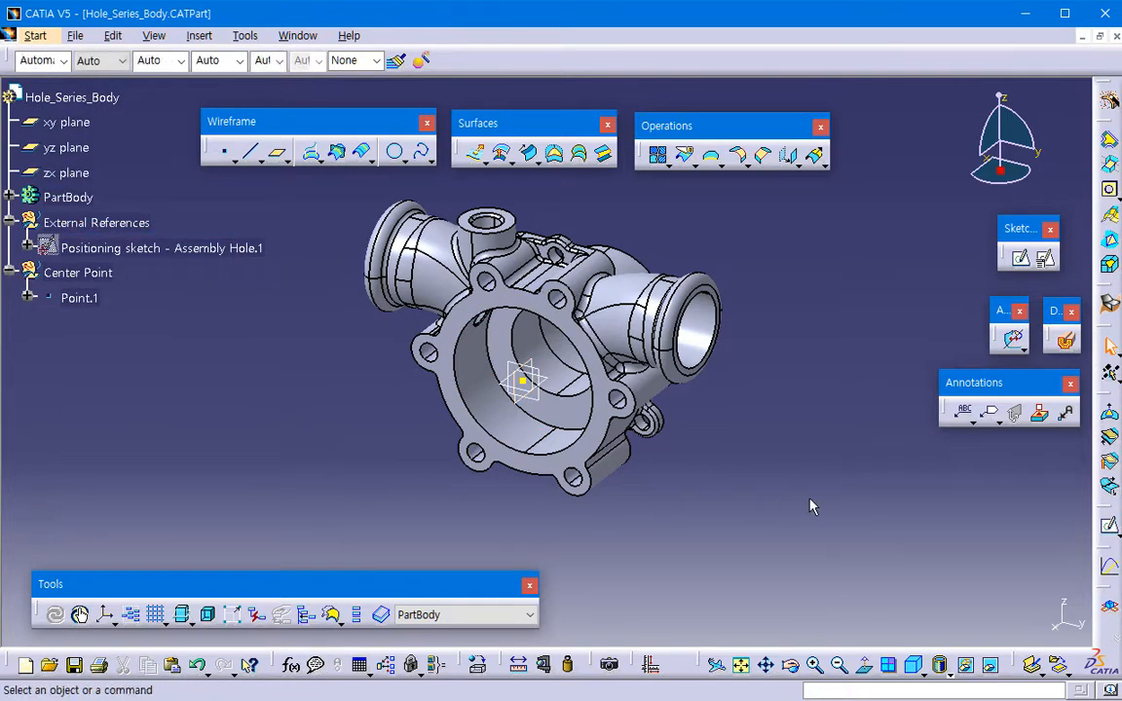
Create a projection view referenced to the zx plane with its normal inverted, and expand the Views node of the annotation set.
click(1015, 413)
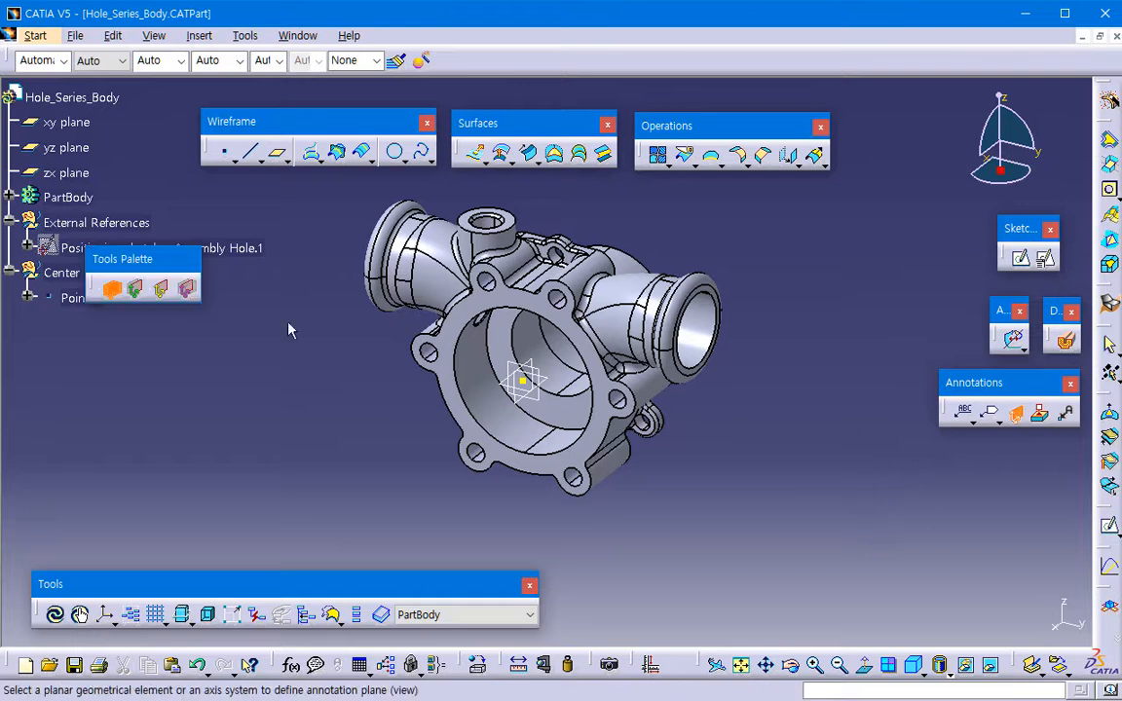
click(116, 291)
click(526, 412)
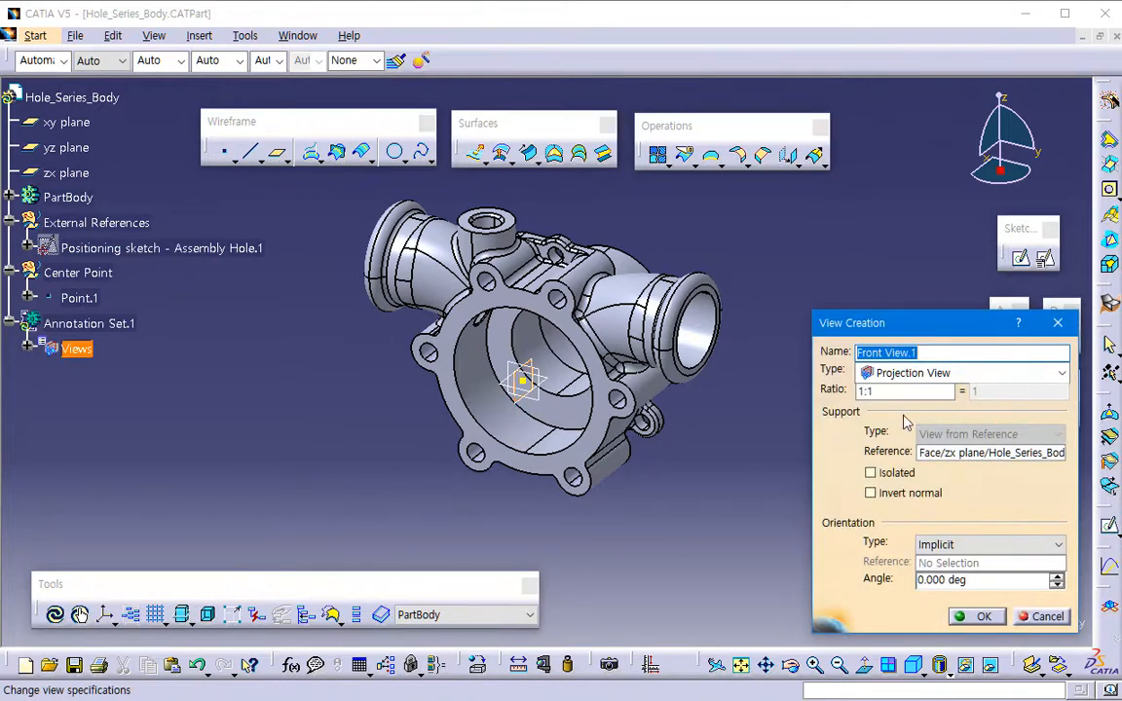
click(928, 370)
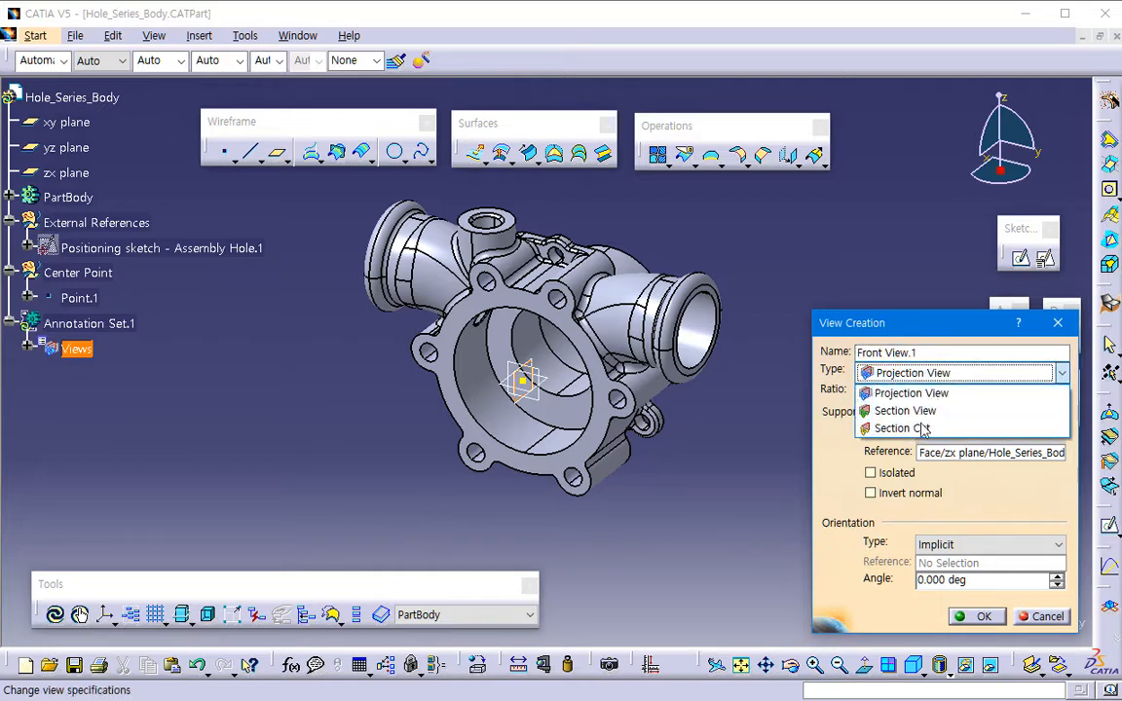
click(880, 393)
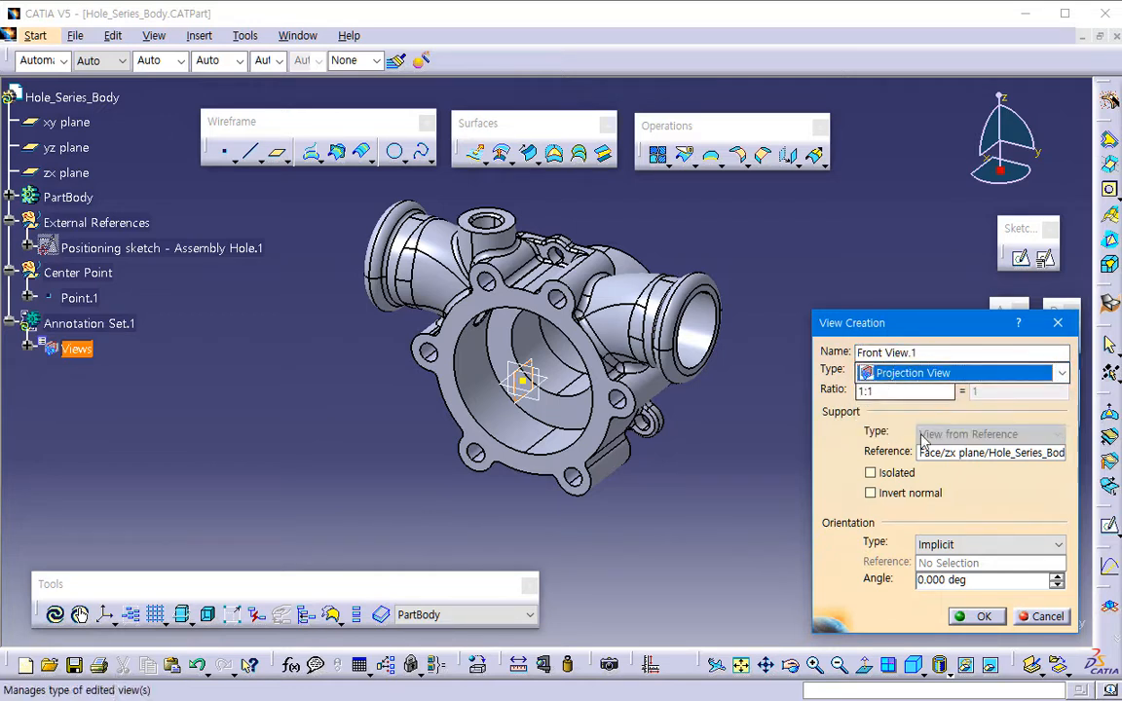
key(Tab)
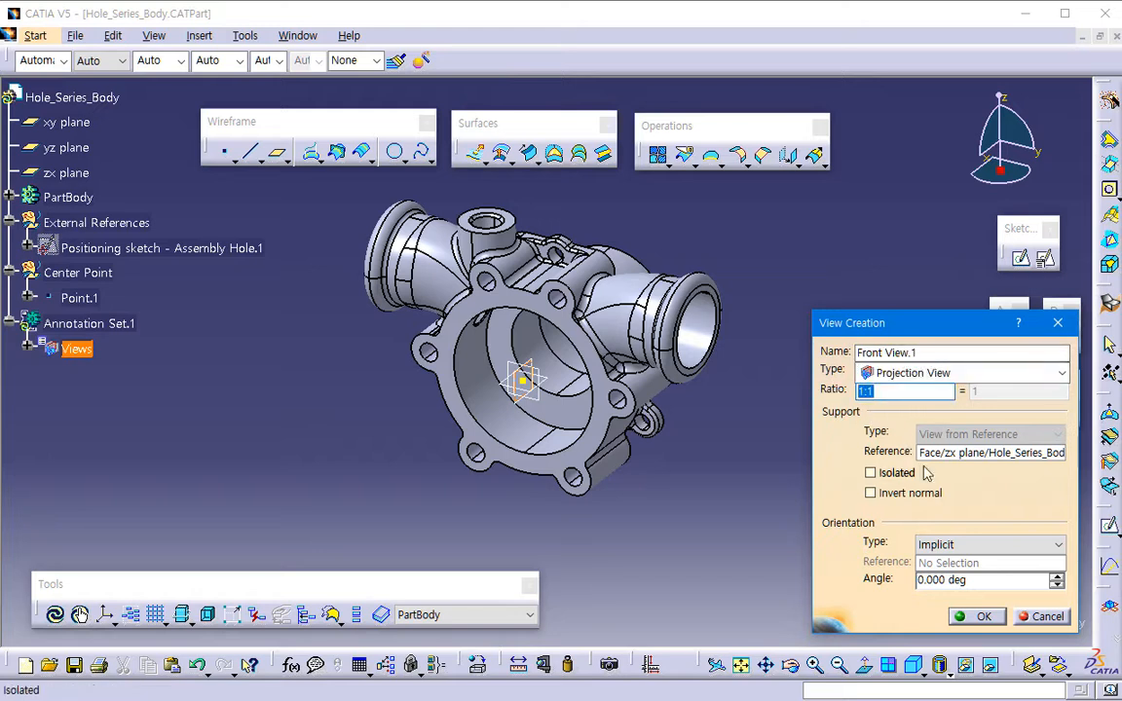
click(887, 494)
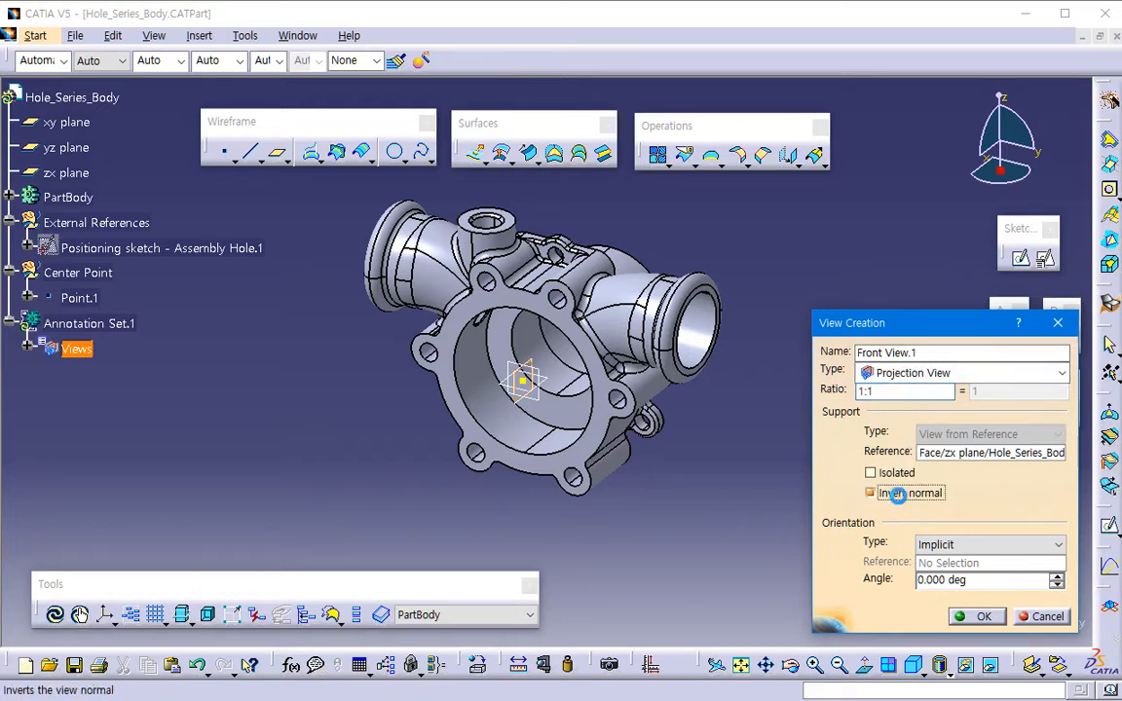
click(984, 617)
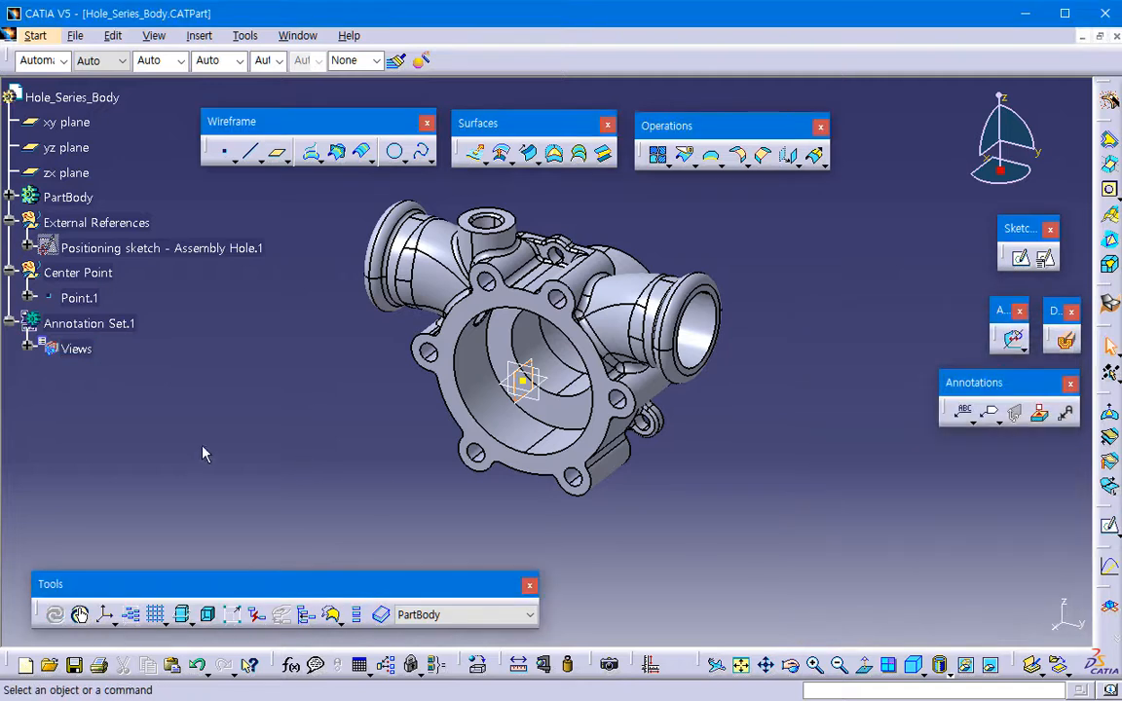
click(29, 349)
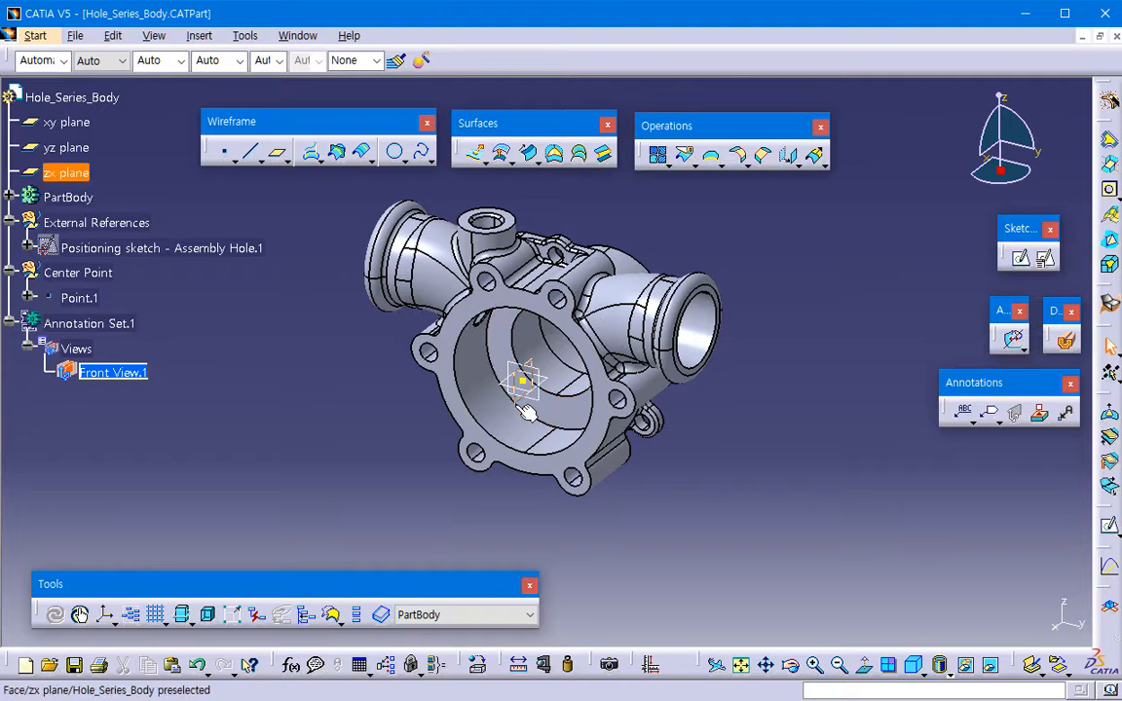
Create a section view referenced to the zx plane, keeping the default view settings.
click(1015, 422)
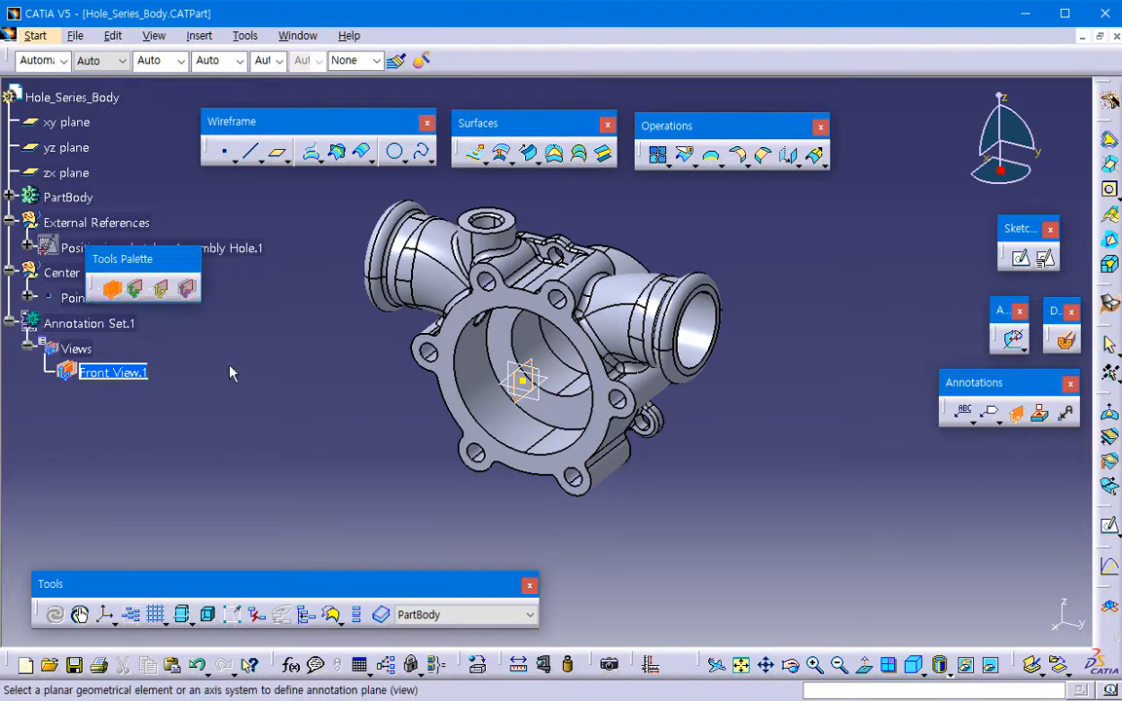
click(138, 294)
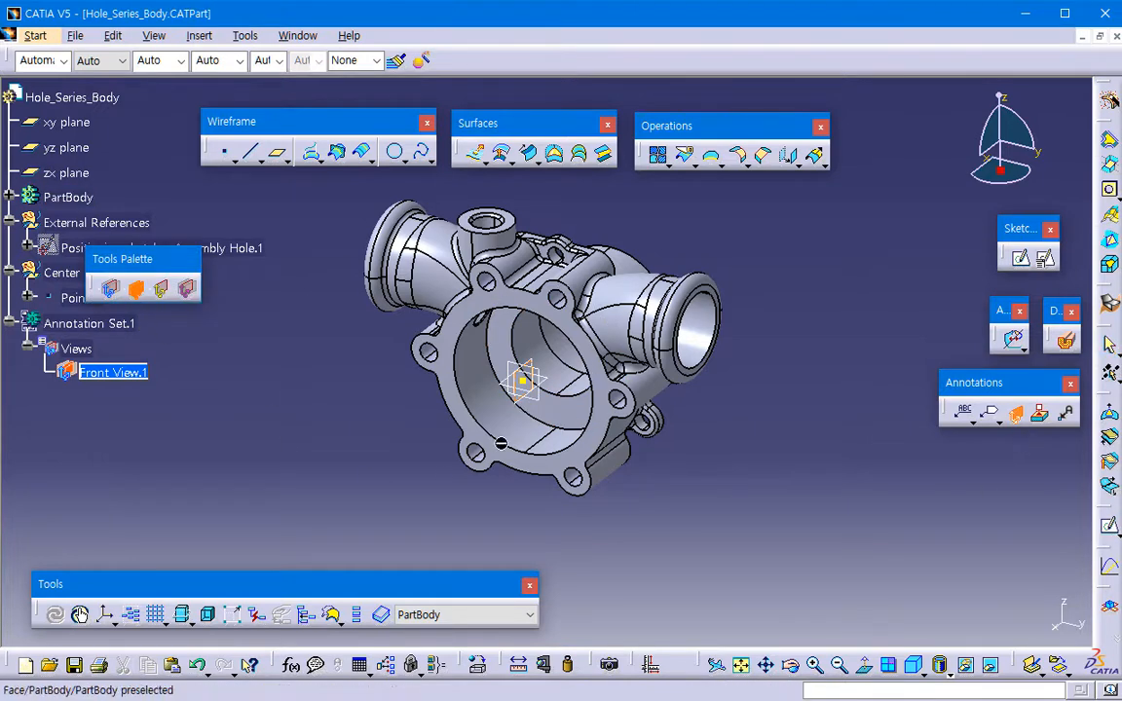
click(66, 173)
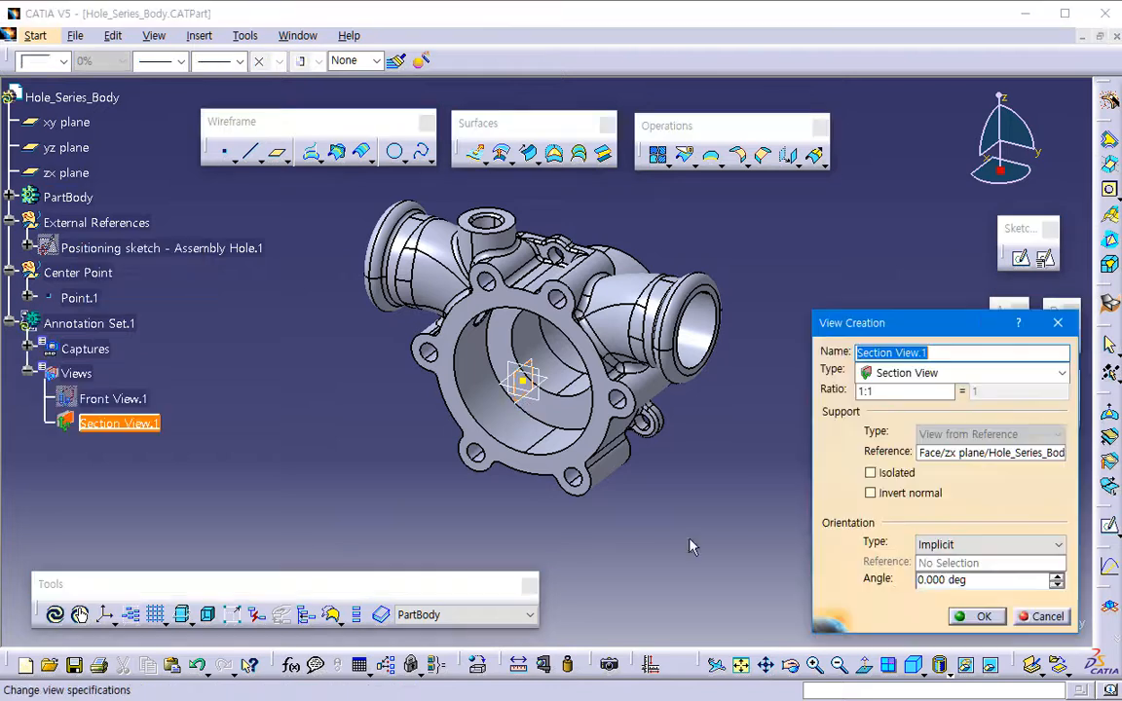
click(974, 610)
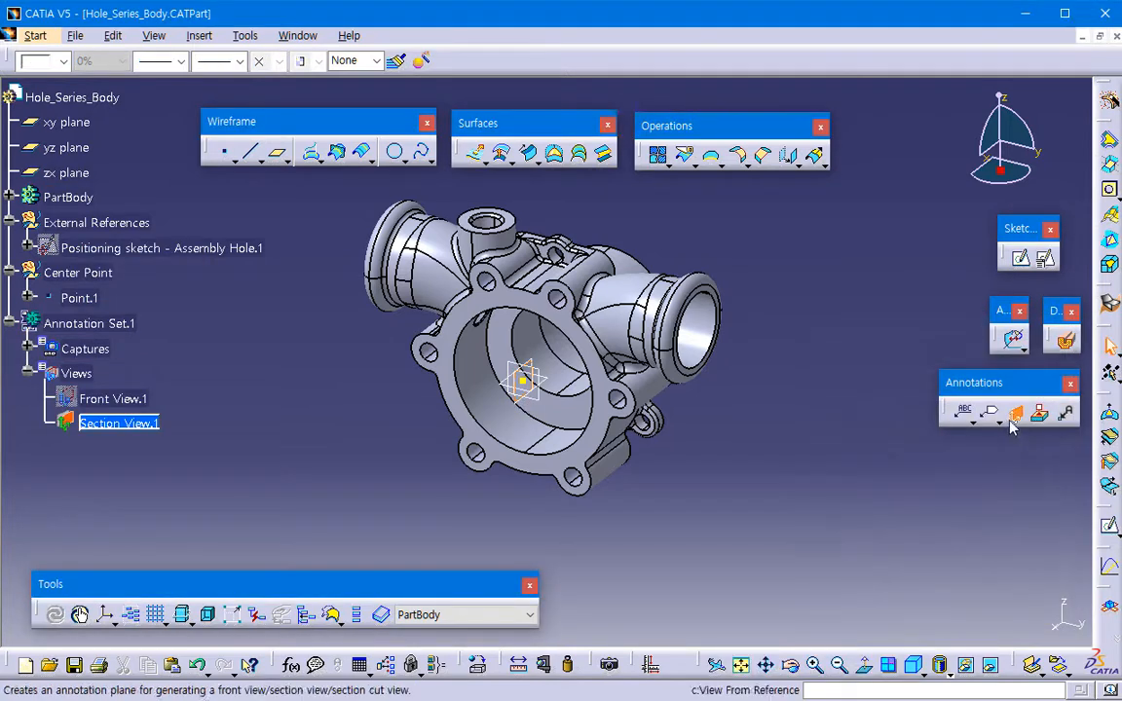
Create a section cut view referenced to the zx plane, keeping the default view settings.
click(1016, 413)
click(160, 290)
click(526, 410)
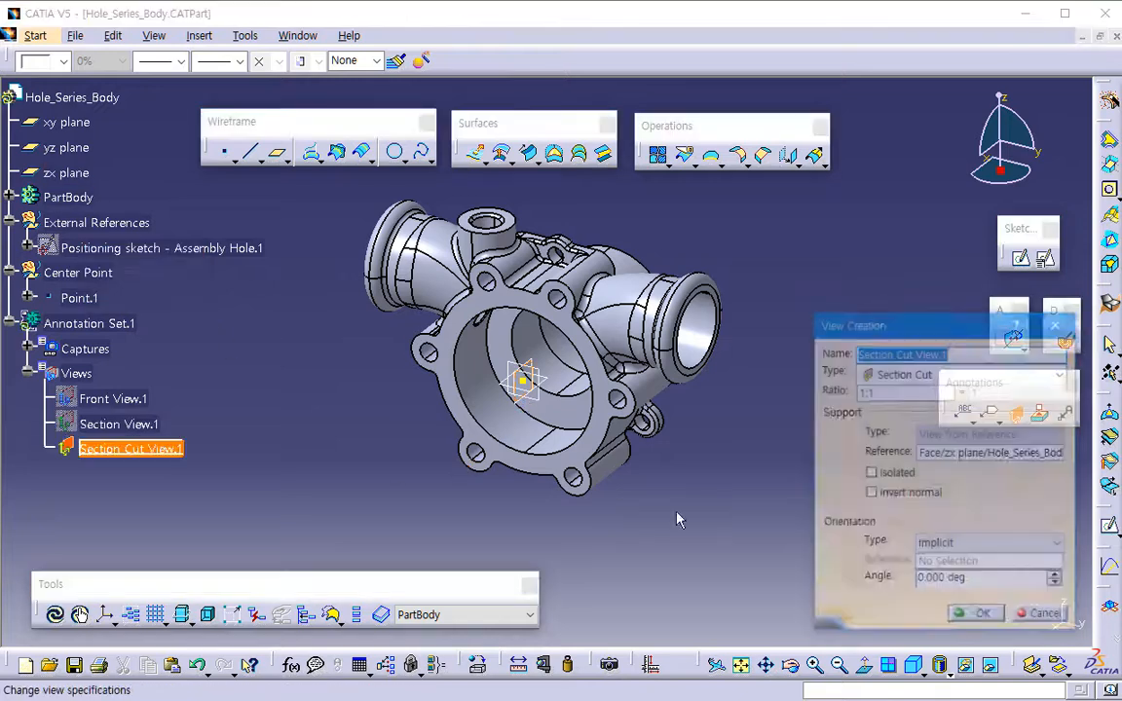
click(982, 619)
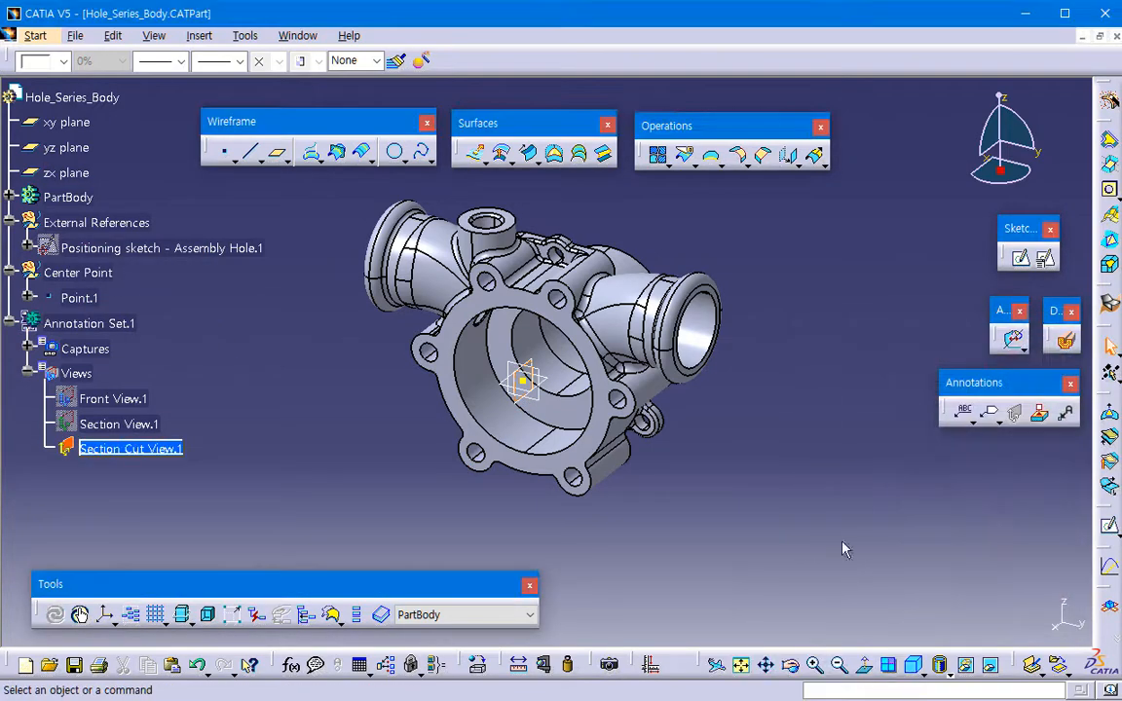
Create an axonometric view from the current 3D viewpoint, picking the front flange face and setting Point.1 as its point.
click(1016, 413)
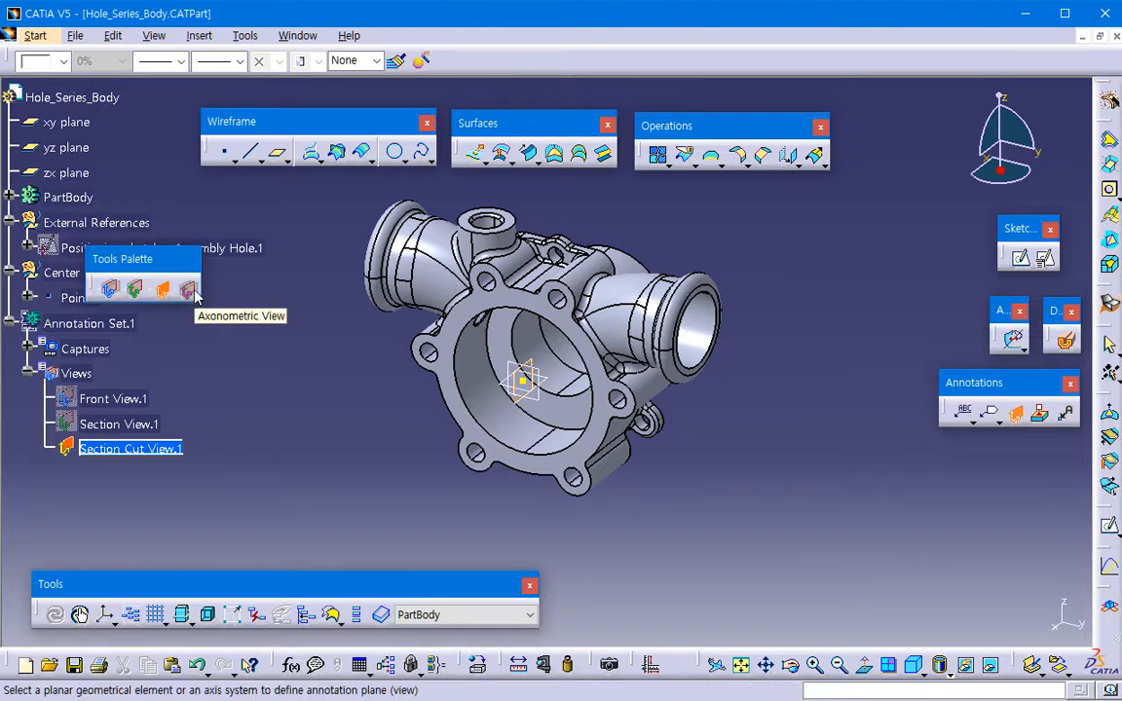
click(190, 290)
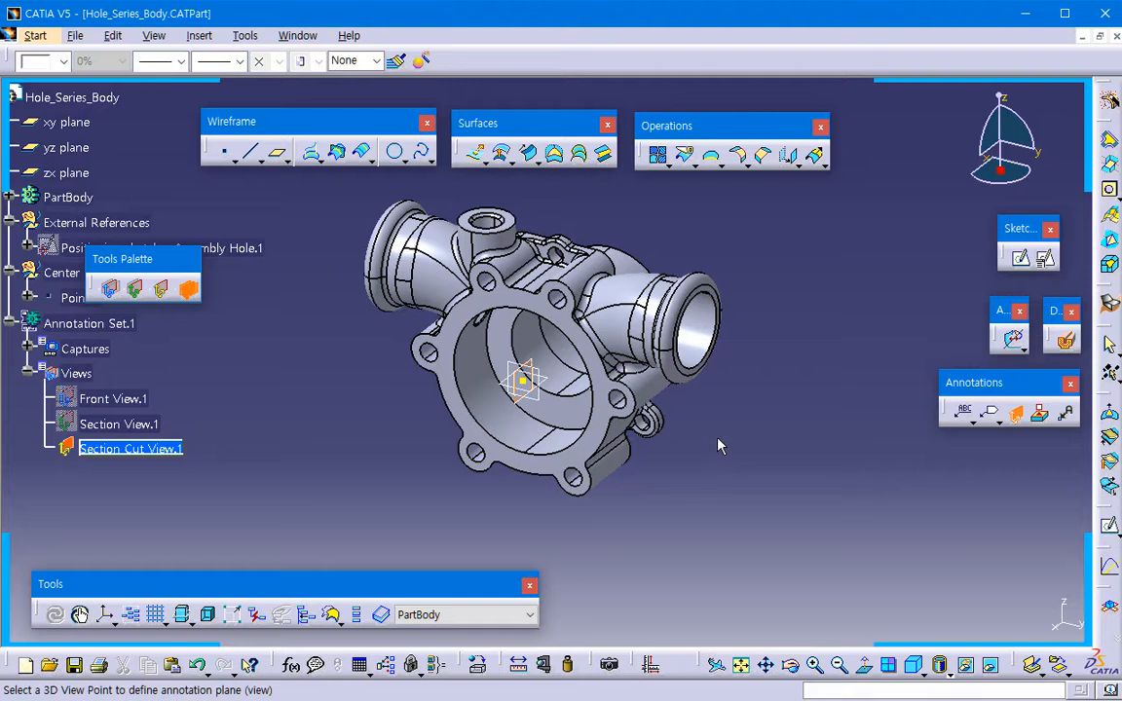
click(613, 420)
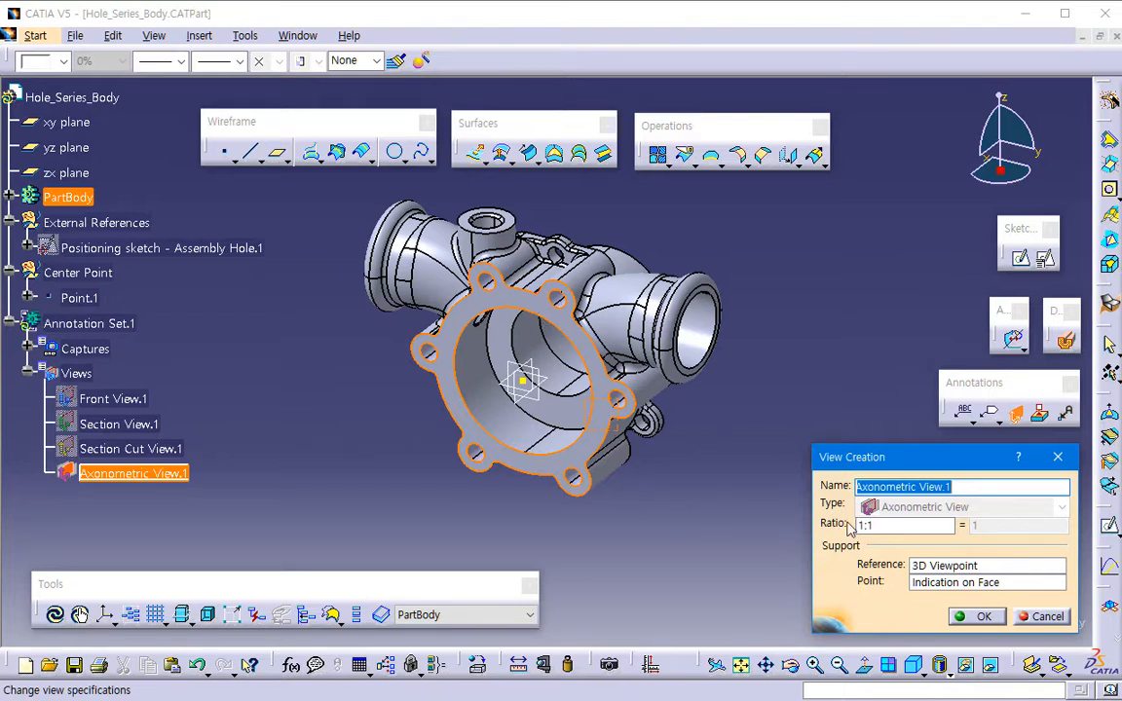
click(930, 585)
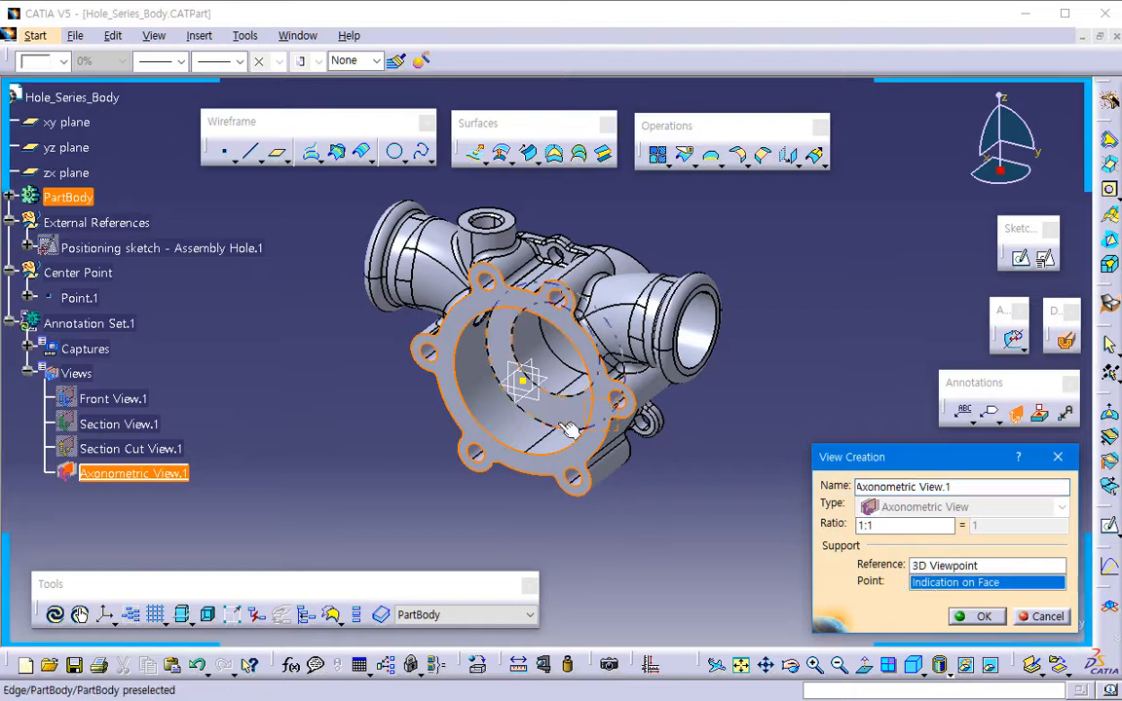
click(540, 389)
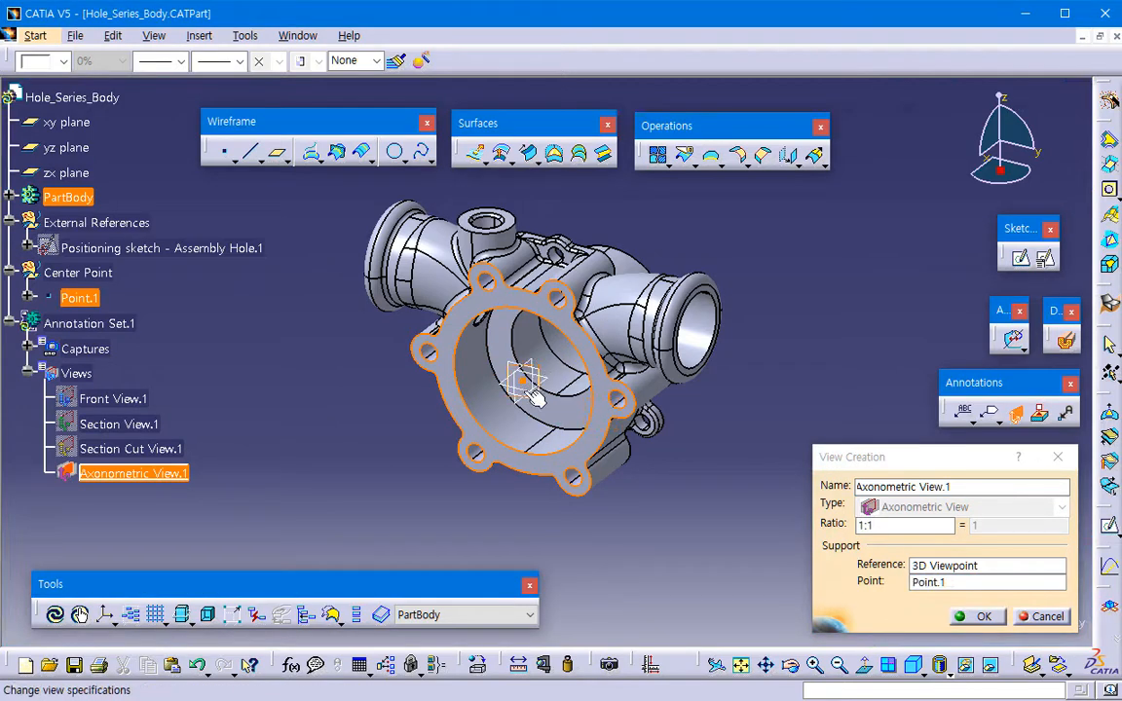
click(979, 617)
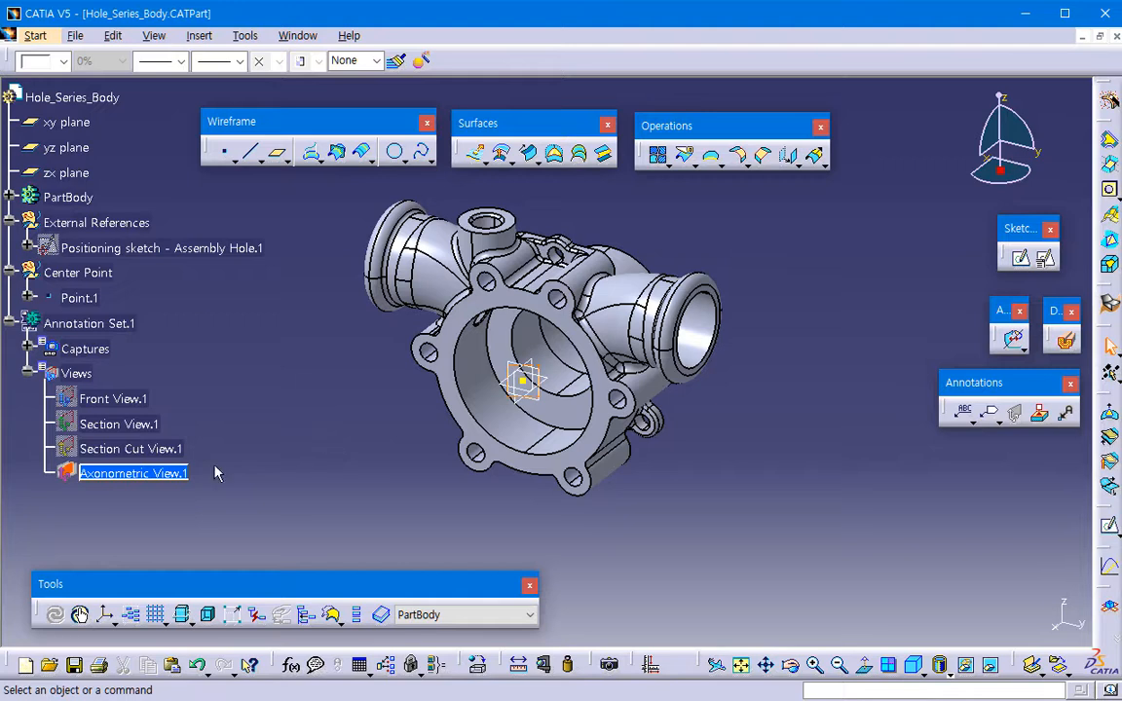
Start a new drawing with the ISO standard and an A2 ISO landscape sheet.
click(87, 40)
click(98, 57)
click(838, 417)
click(896, 471)
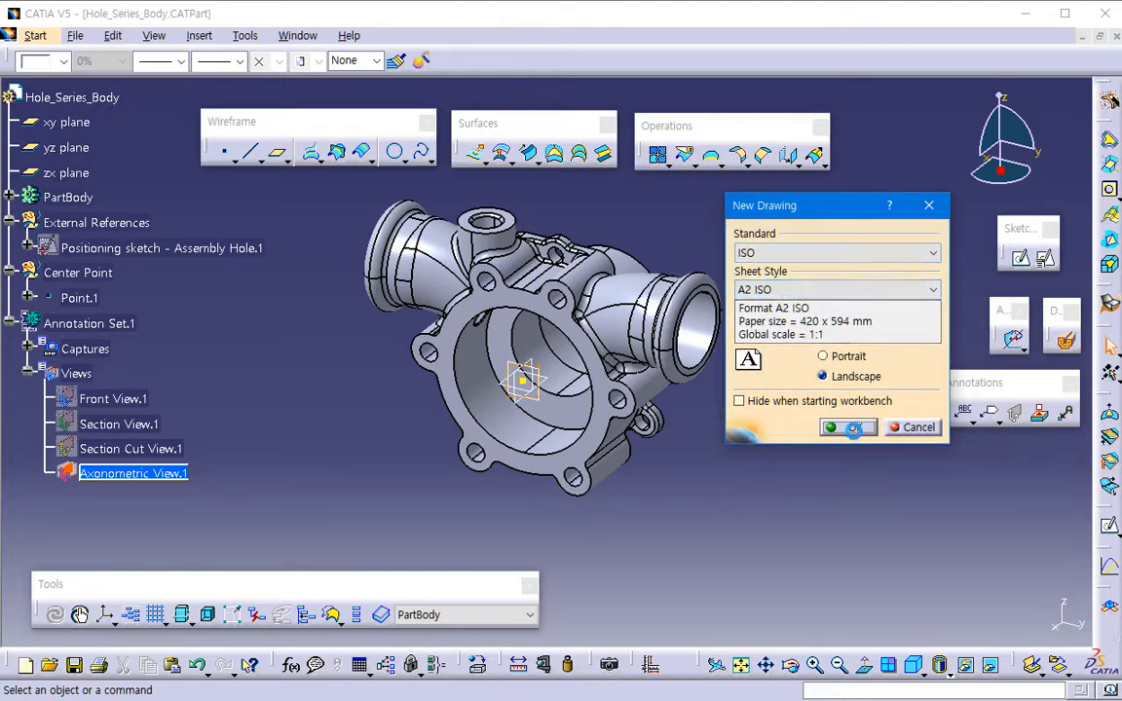
click(854, 433)
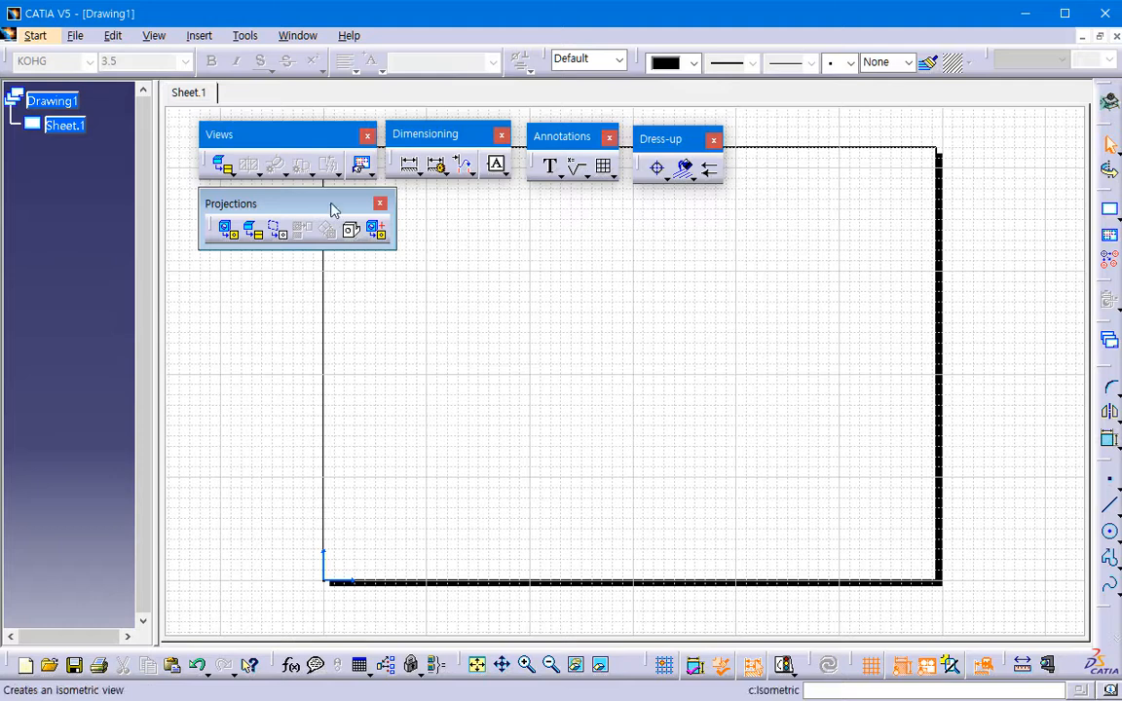
Generate the part's Front View.1 on the sheet with View From 3D and move it toward the sheet's left side.
click(280, 236)
click(297, 35)
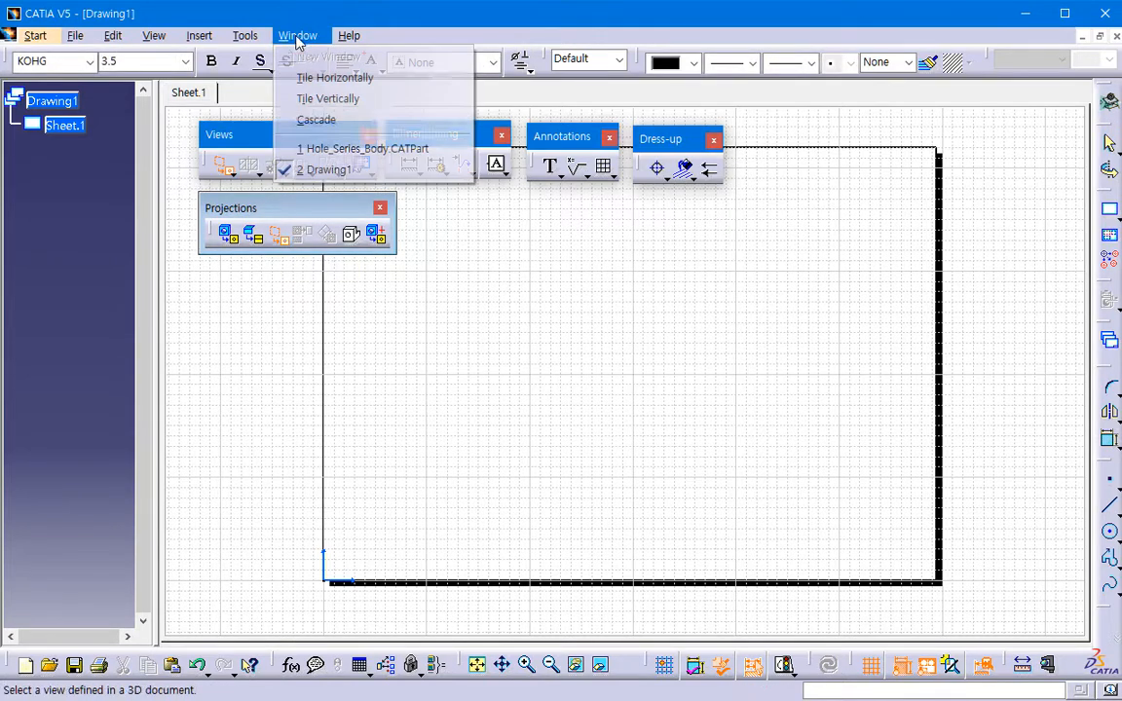
click(317, 148)
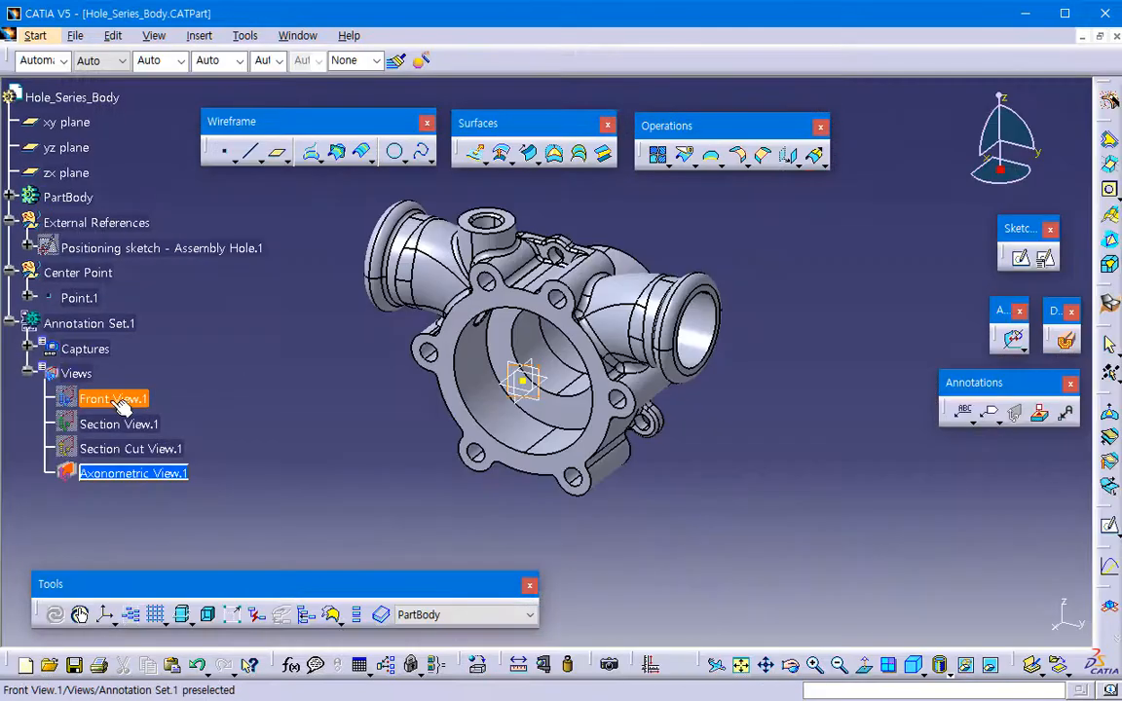
click(118, 402)
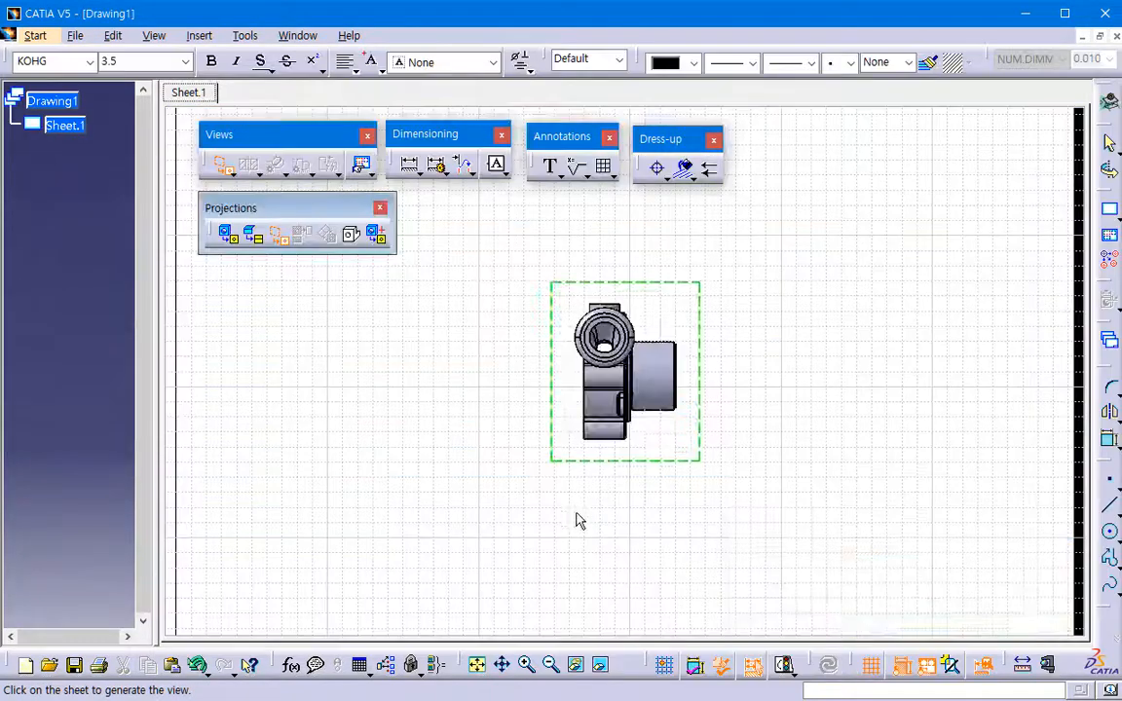
middle_drag(596, 515, 641, 541)
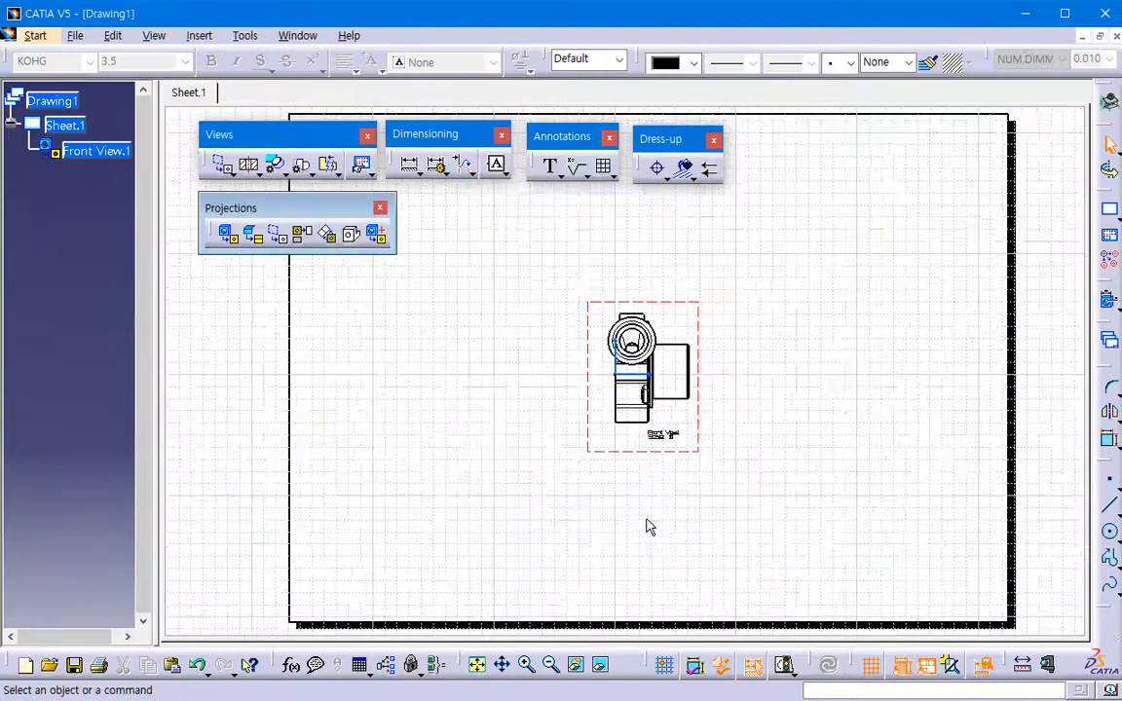
drag(680, 459, 499, 458)
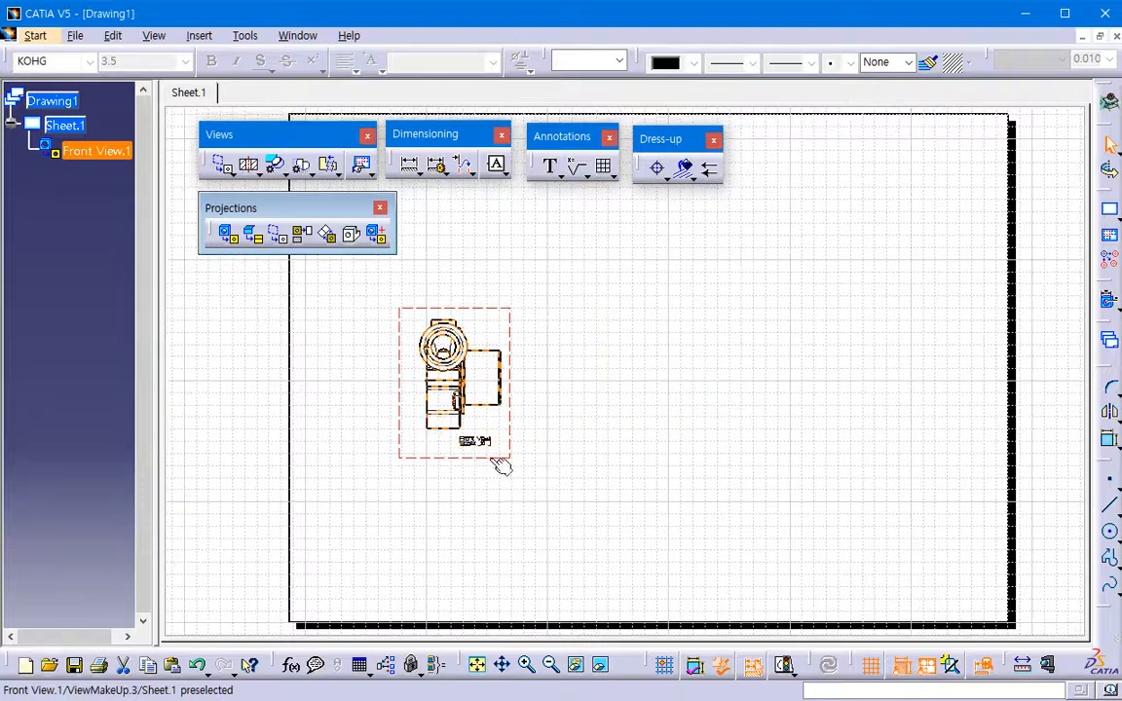
ctrl+middle_drag(491, 470, 551, 412)
click(550, 412)
Generate the part's Section View.1 with View From 3D and place it beside the front view.
click(280, 237)
key(ctrl+Tab)
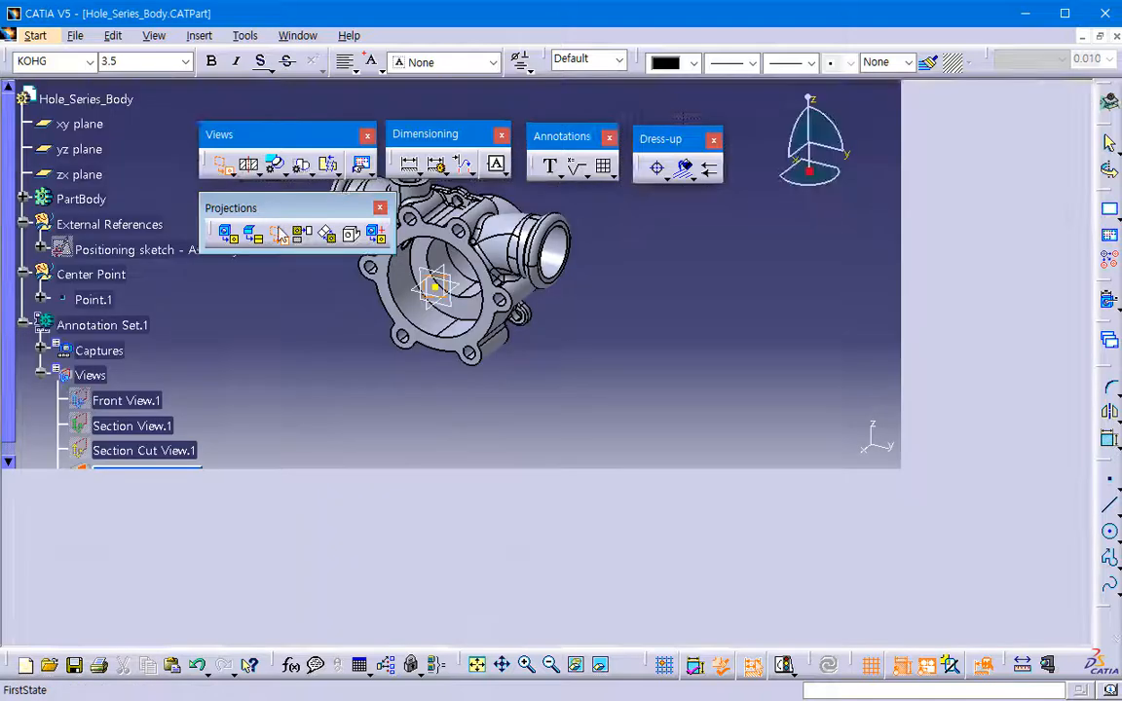
click(147, 426)
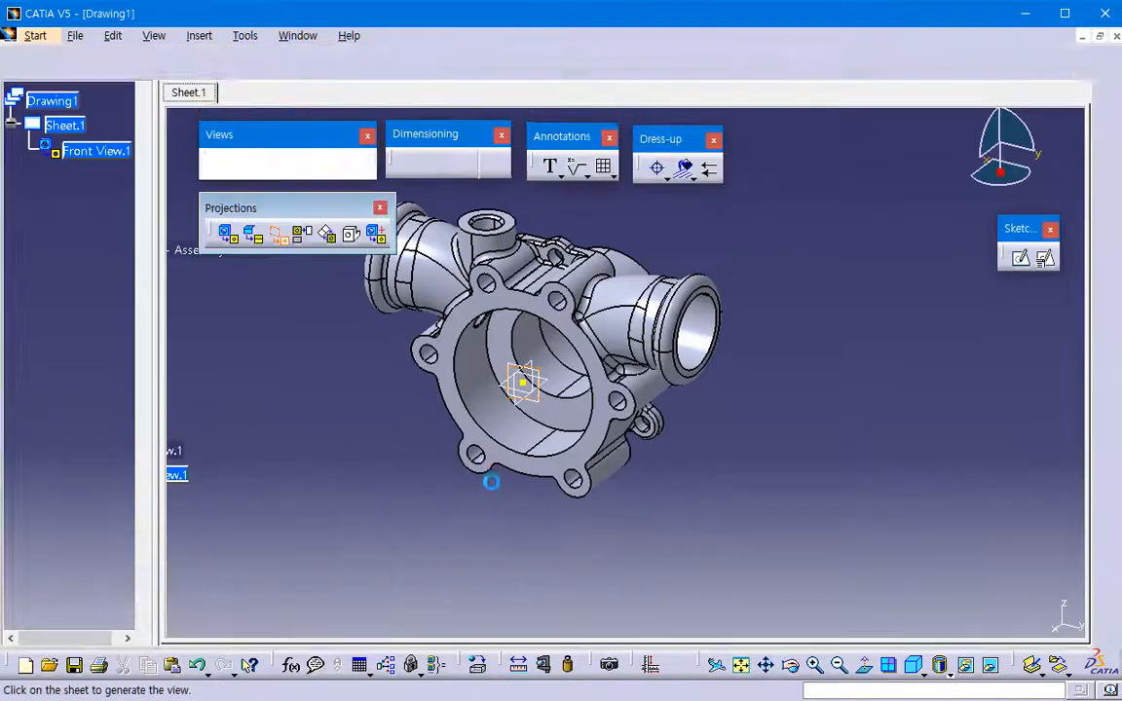
click(468, 537)
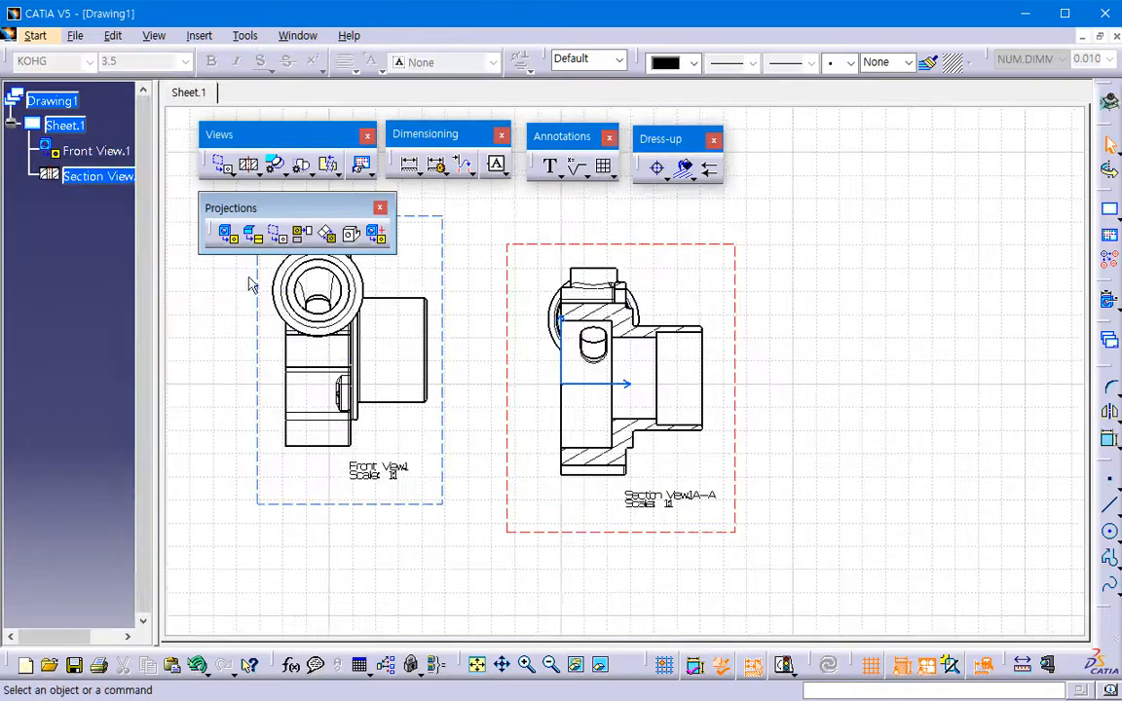
Generate the part's Section Cut View.1 with View From 3D and place it beside the section view.
key(ctrl+Tab)
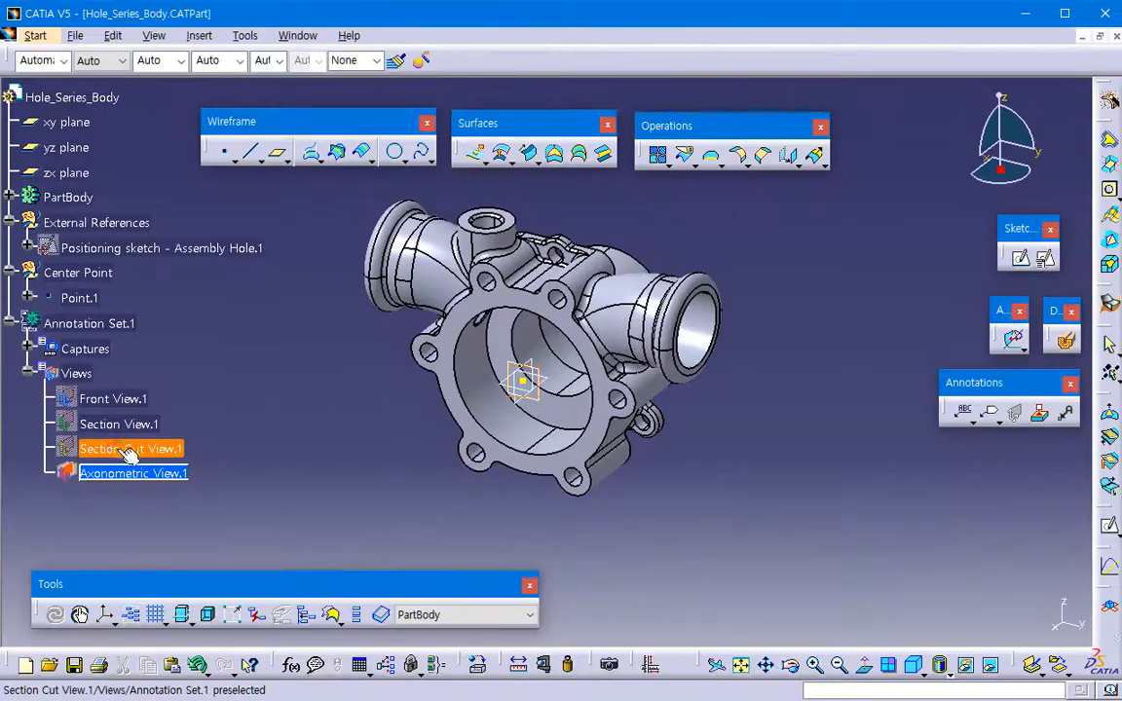
click(155, 451)
click(523, 538)
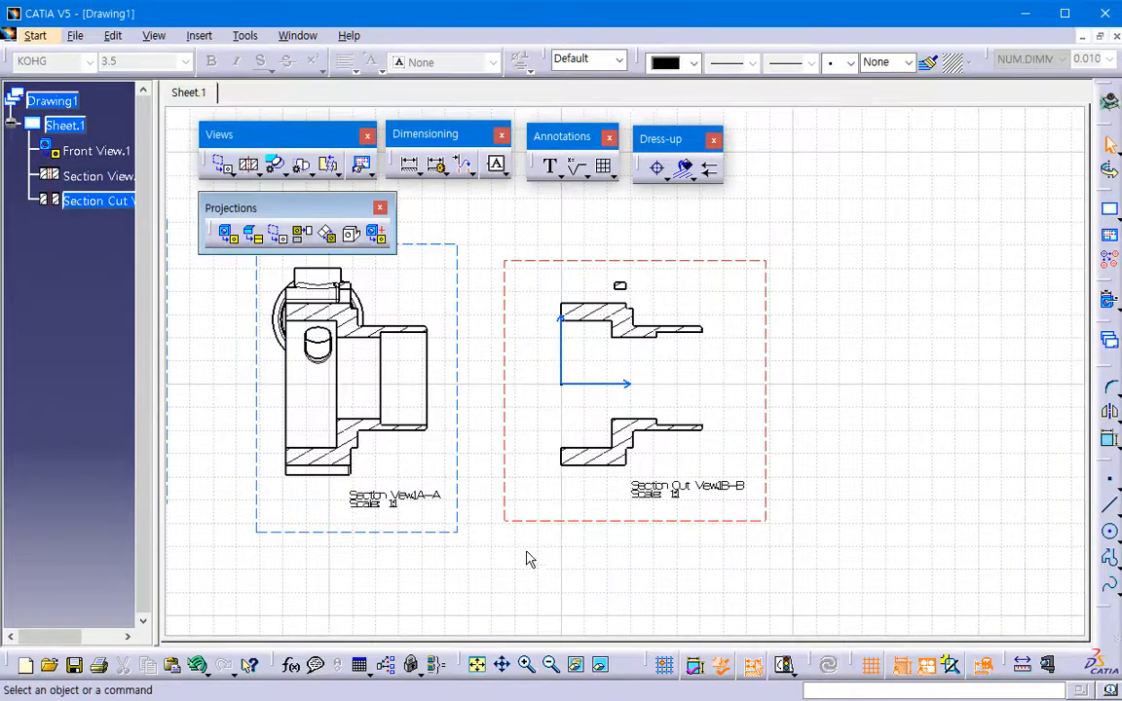
Generate the part's Axonometric View.1 with View From 3D and place it at the end of the row of views.
click(279, 243)
key(ctrl+Tab)
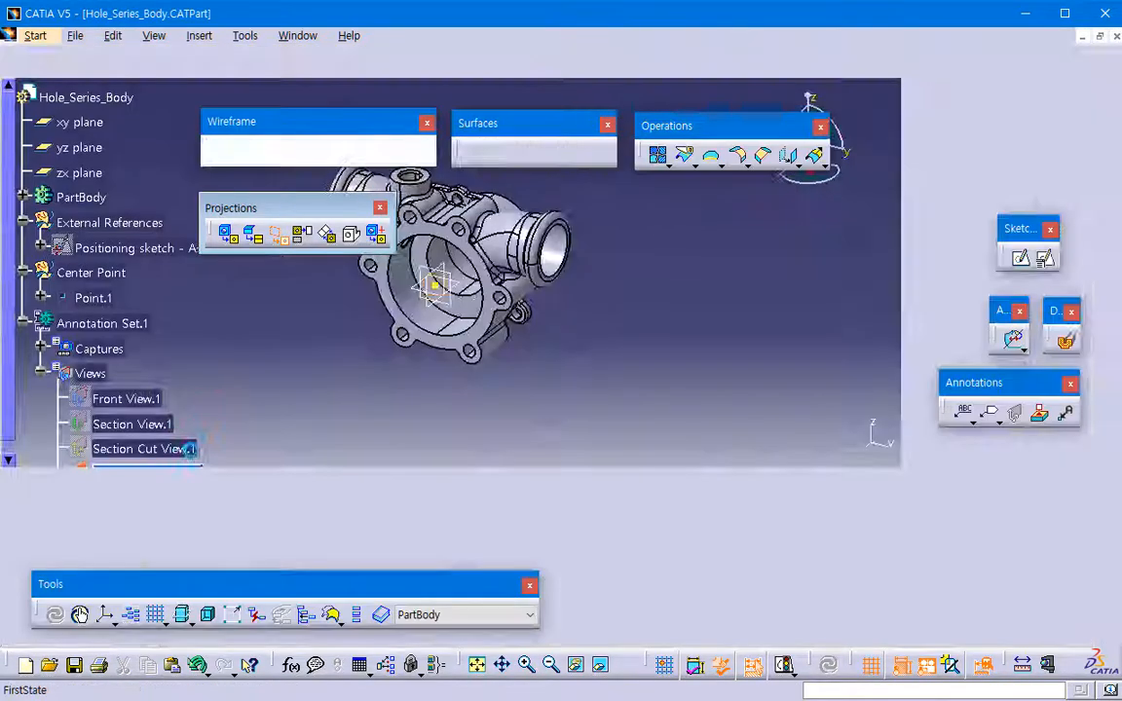
click(163, 473)
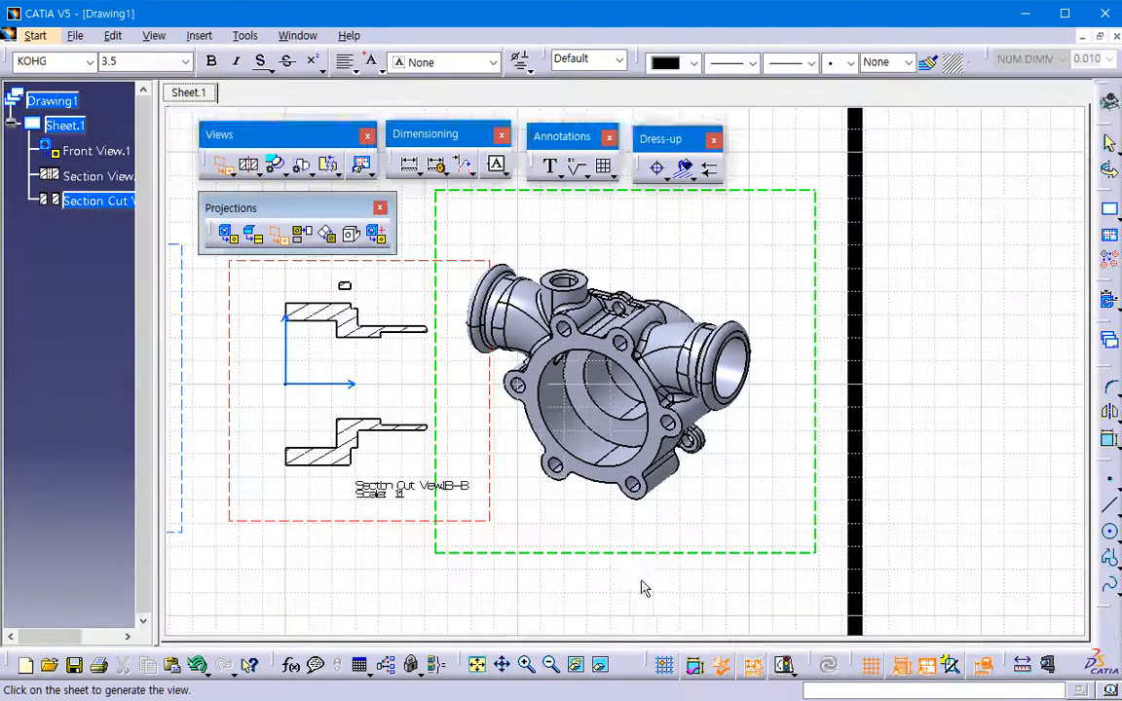
click(648, 587)
mouse_move(561, 584)
middle_down()
mouse_move(696, 521)
mouse_move(698, 540)
mouse_move(644, 501)
mouse_move(670, 504)
mouse_move(613, 523)
middle_up()
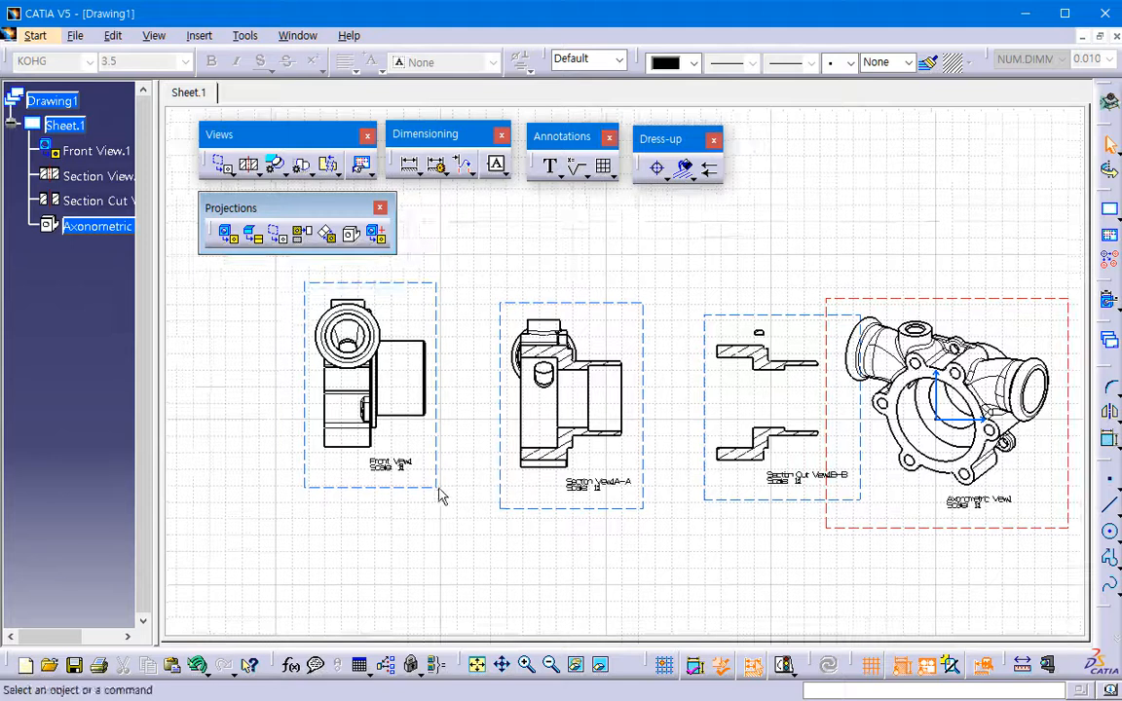
Level the front view with the section view and move the section view closer to it.
click(429, 502)
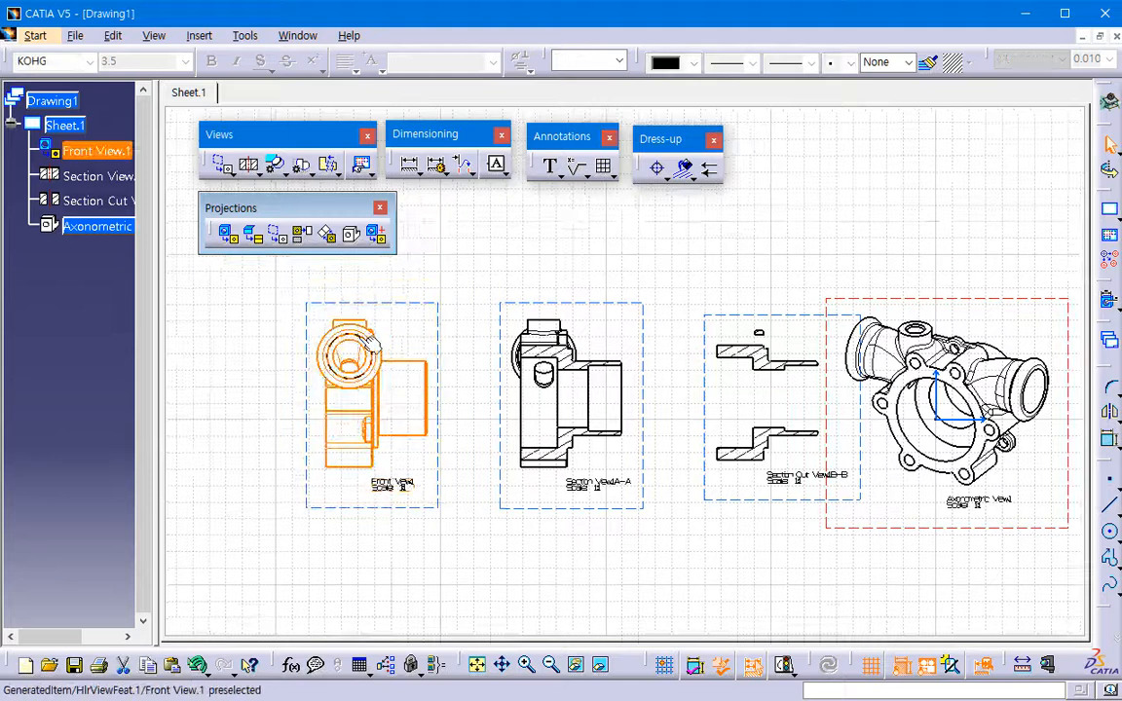
drag(543, 508, 495, 507)
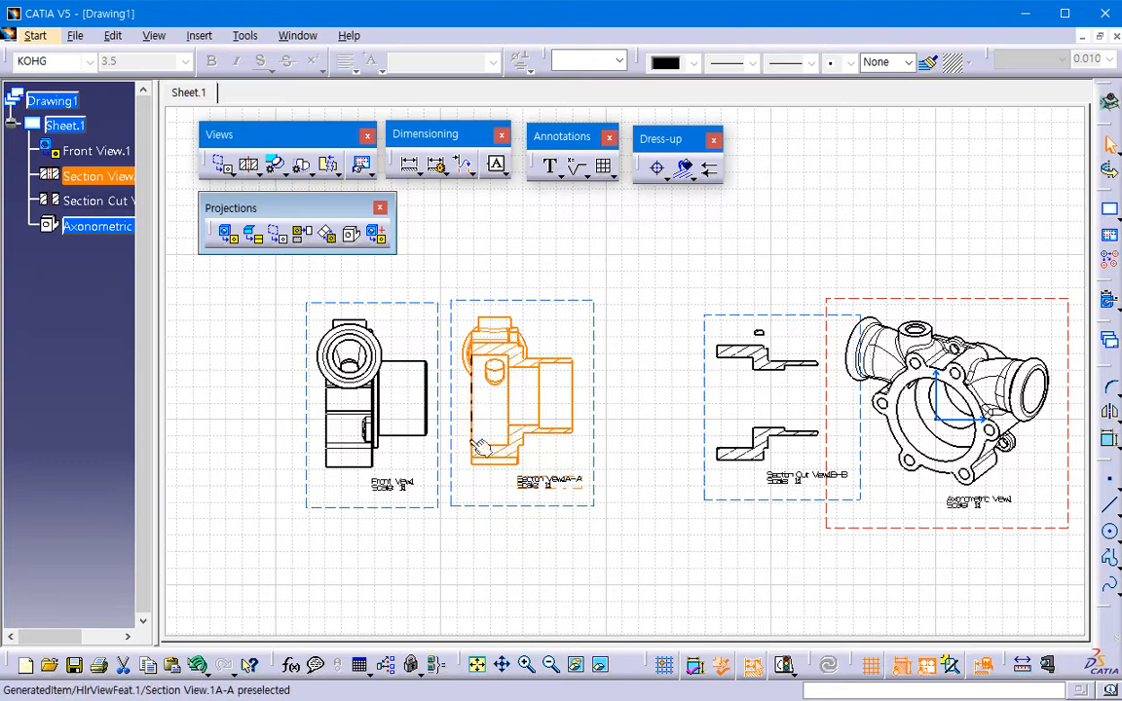
Switch to the Hole_Series_Body part and examine its interior with Dynamic Sectioning, using a vertical cutting plane parallel to the zx plane.
click(297, 35)
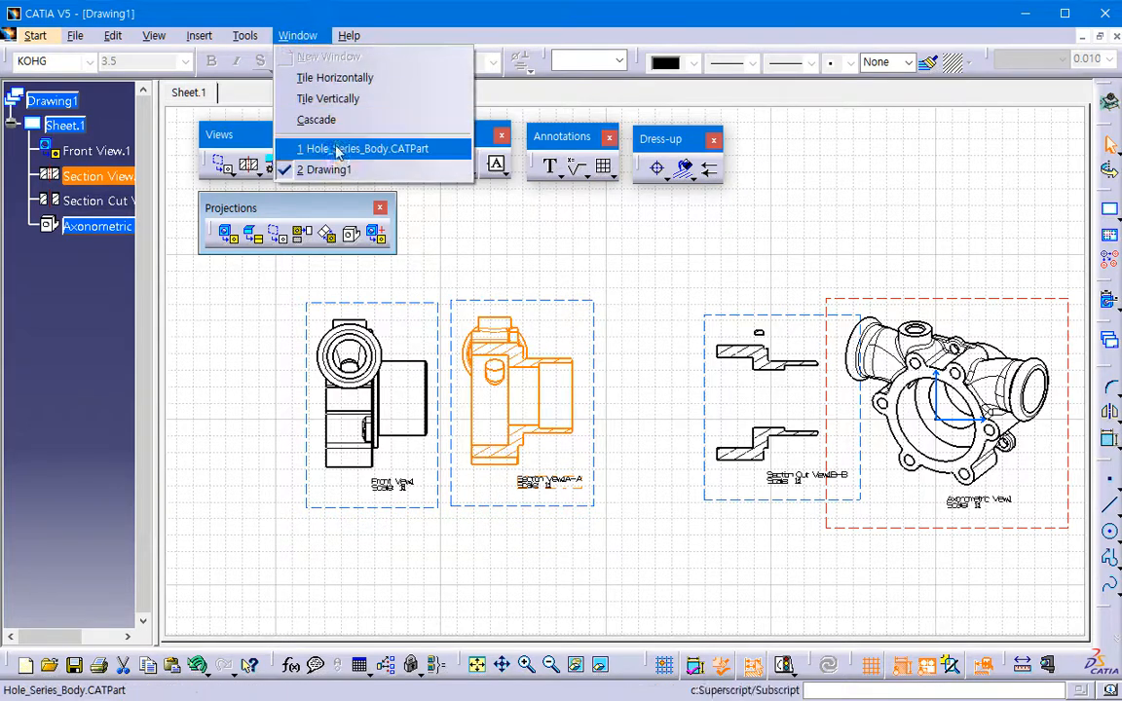
click(321, 144)
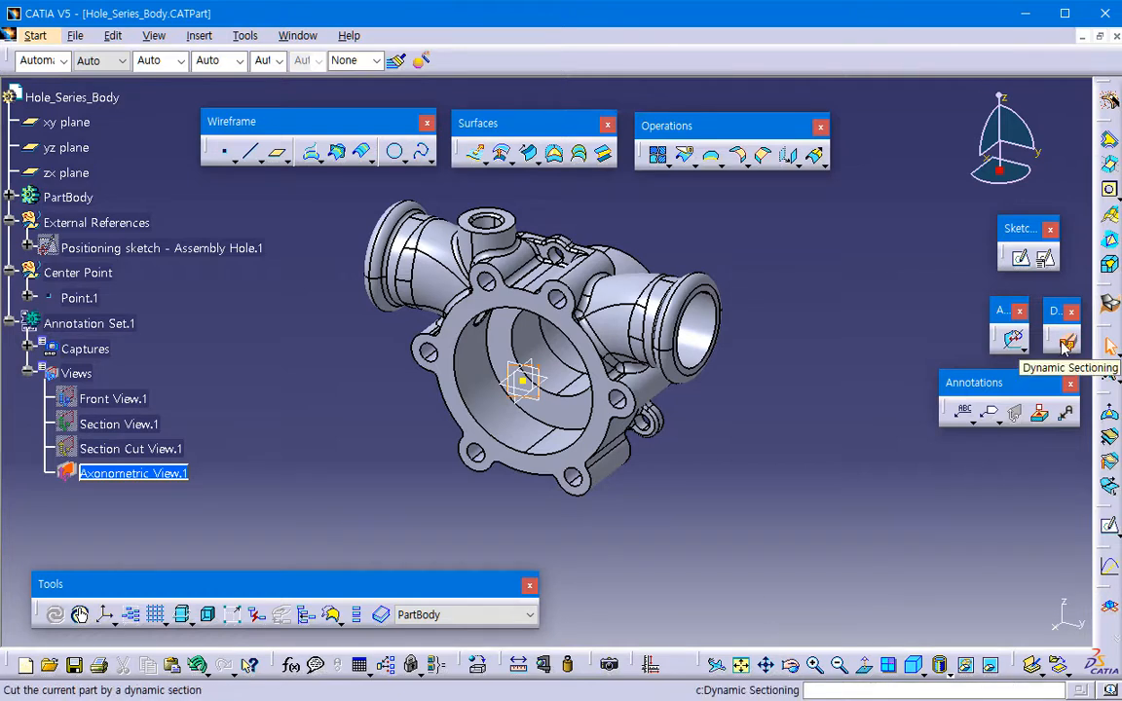
click(1065, 343)
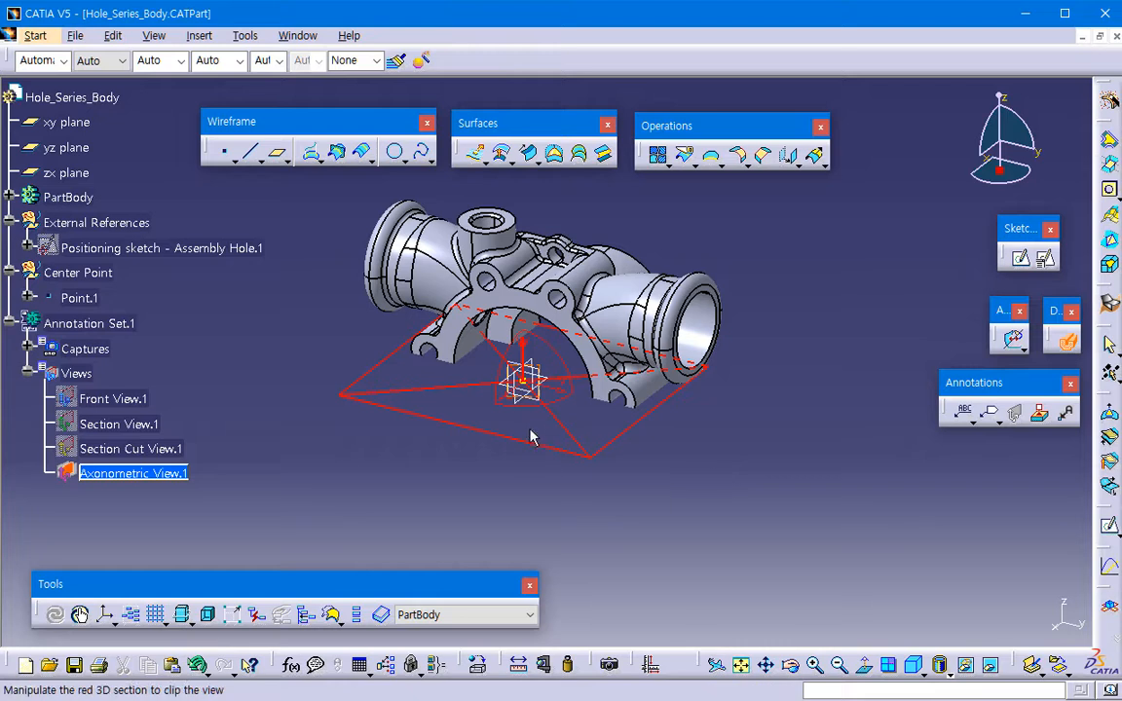
middle_drag(531, 424, 507, 478)
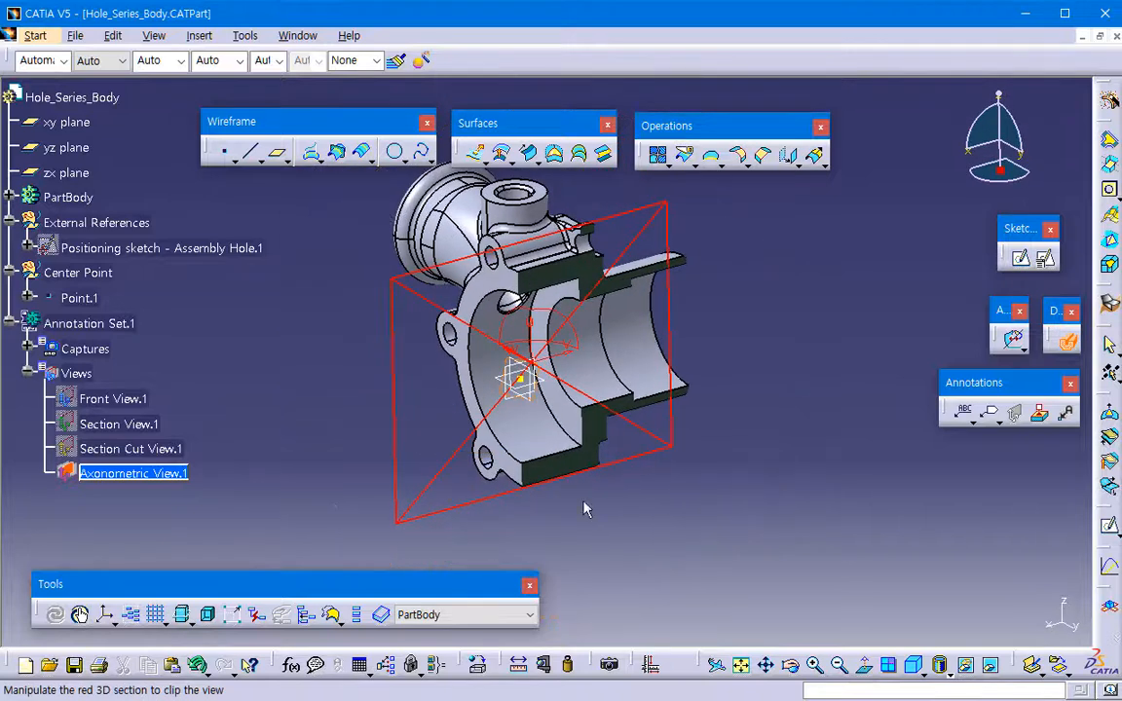
middle_drag(745, 505, 569, 375)
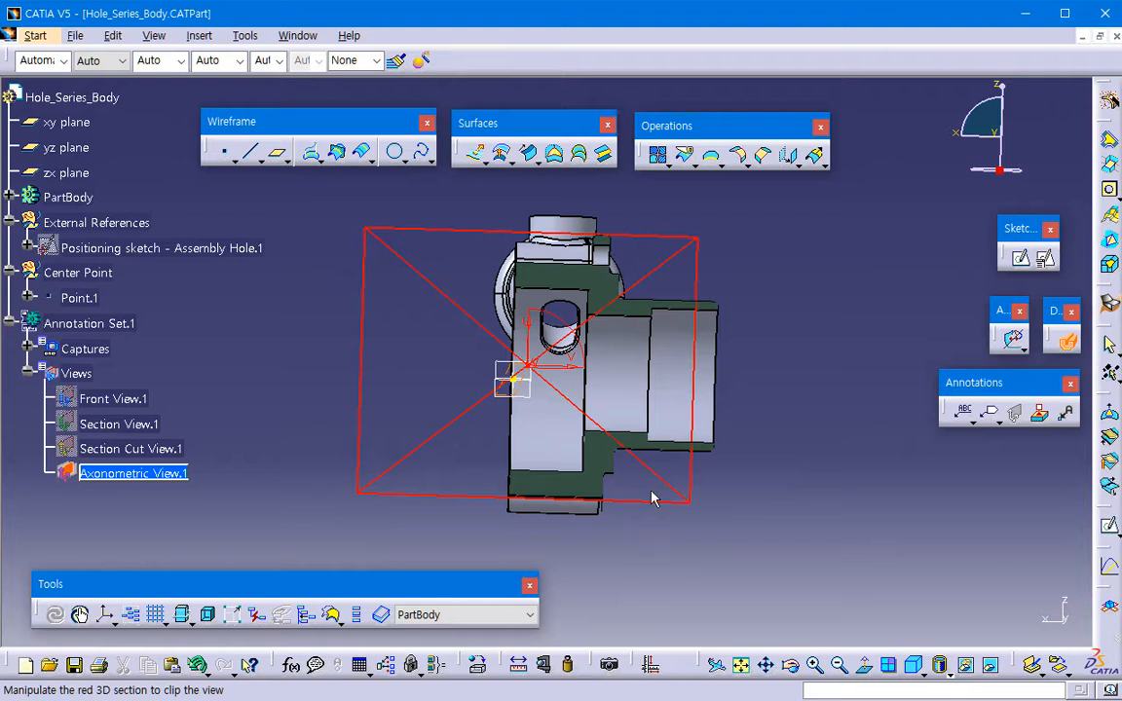
click(537, 374)
Return to Drawing1 and move the section cut and axonometric views so that they no longer overlap.
click(298, 35)
click(322, 166)
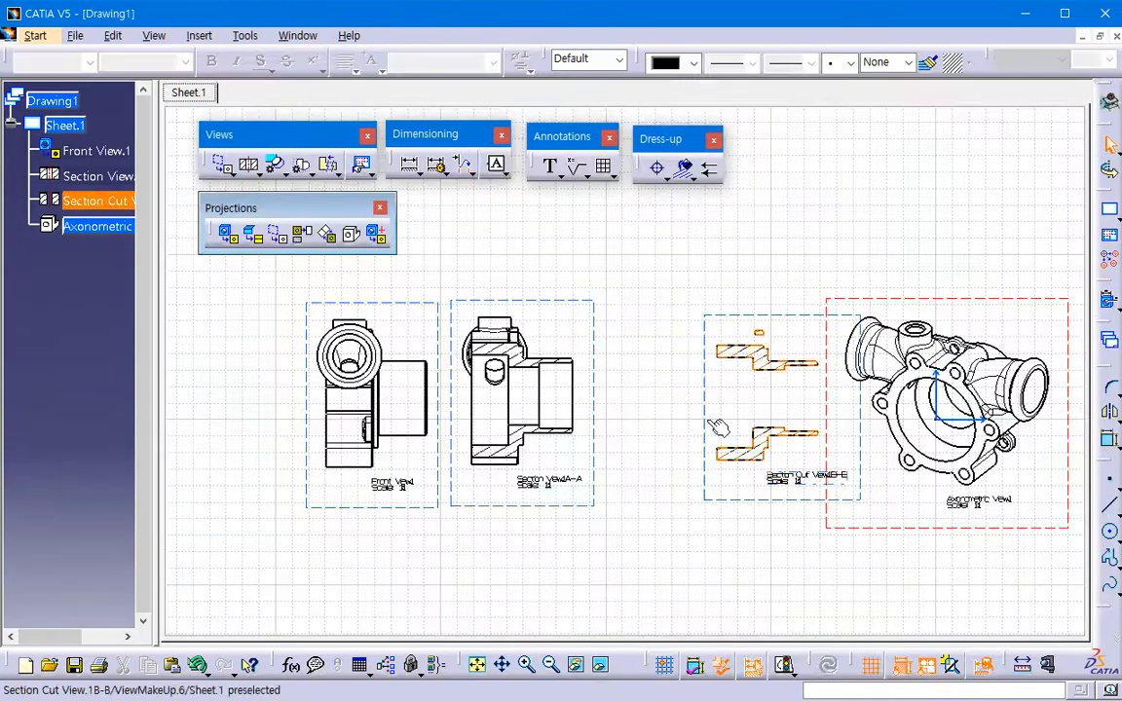
drag(631, 406, 642, 425)
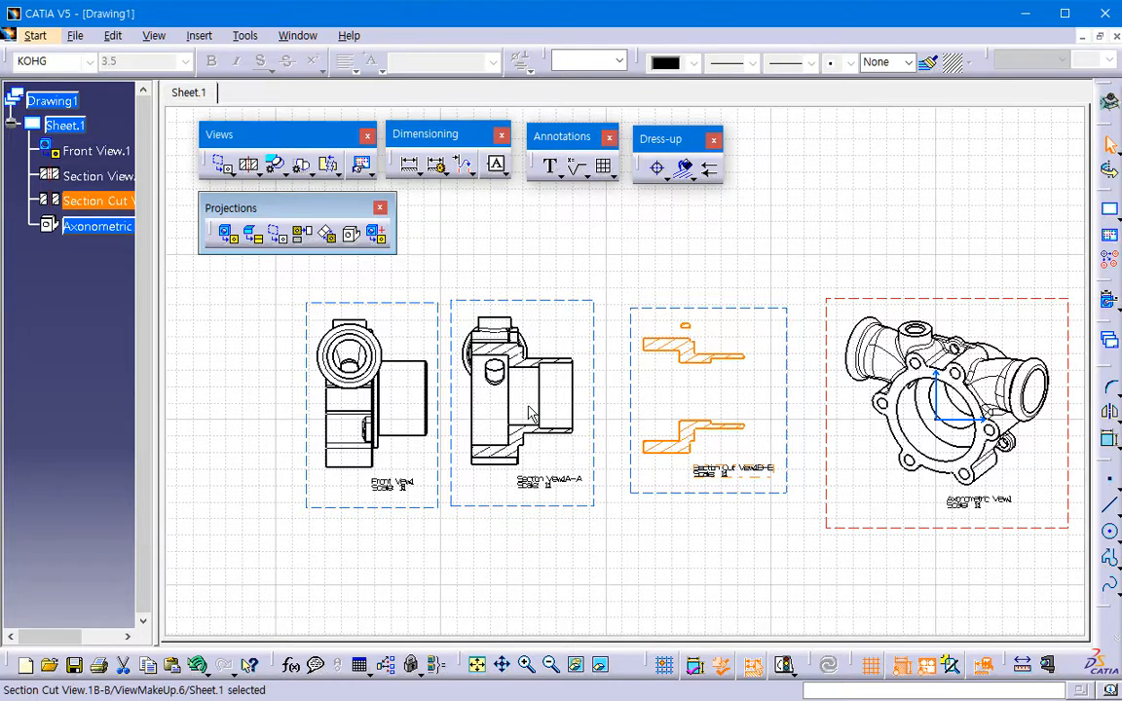
drag(832, 527, 826, 528)
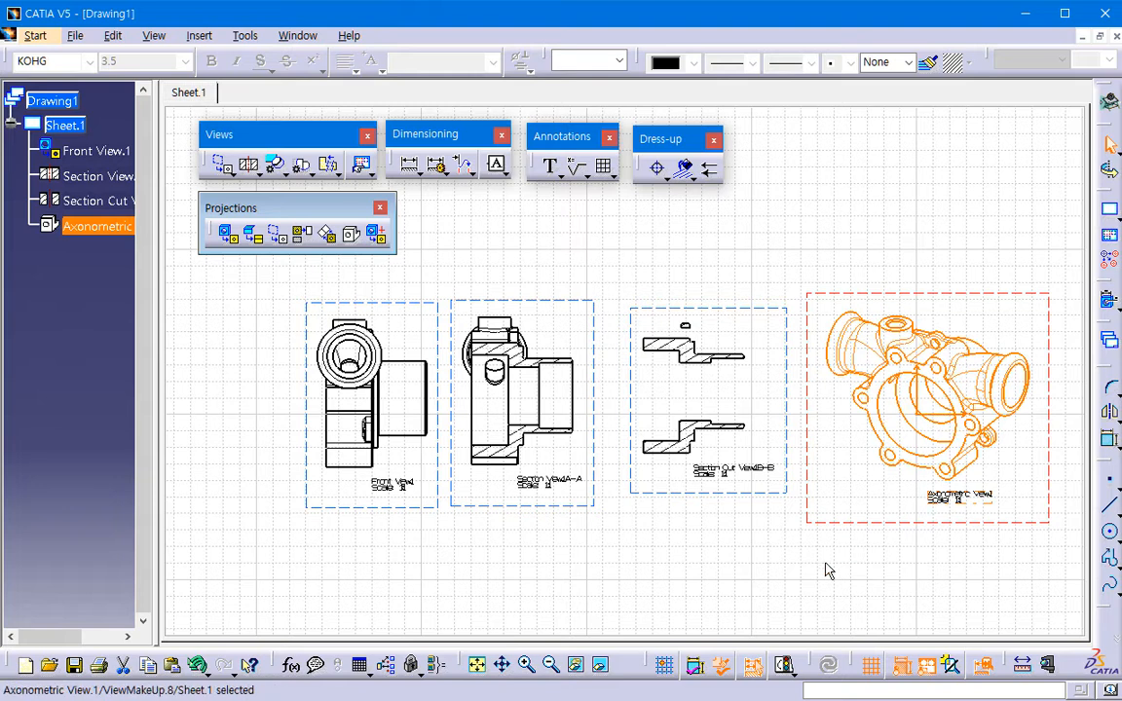
click(914, 574)
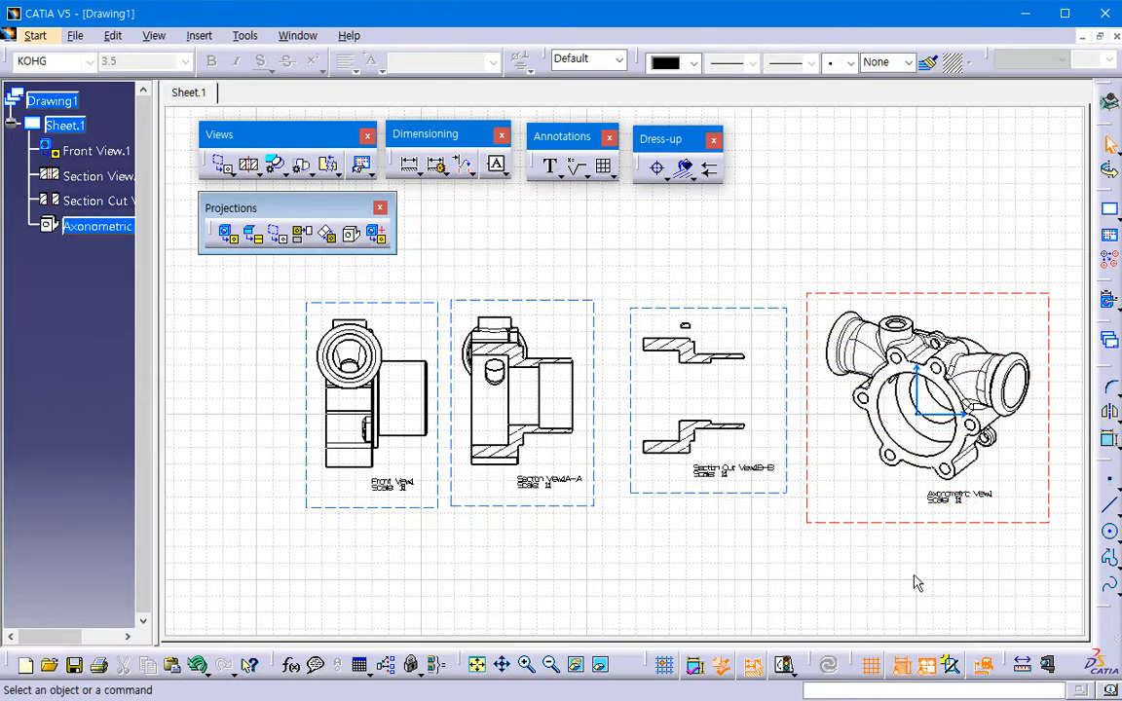
mouse_move(915, 581)
middle_down()
mouse_move(779, 548)
mouse_move(762, 585)
middle_up()
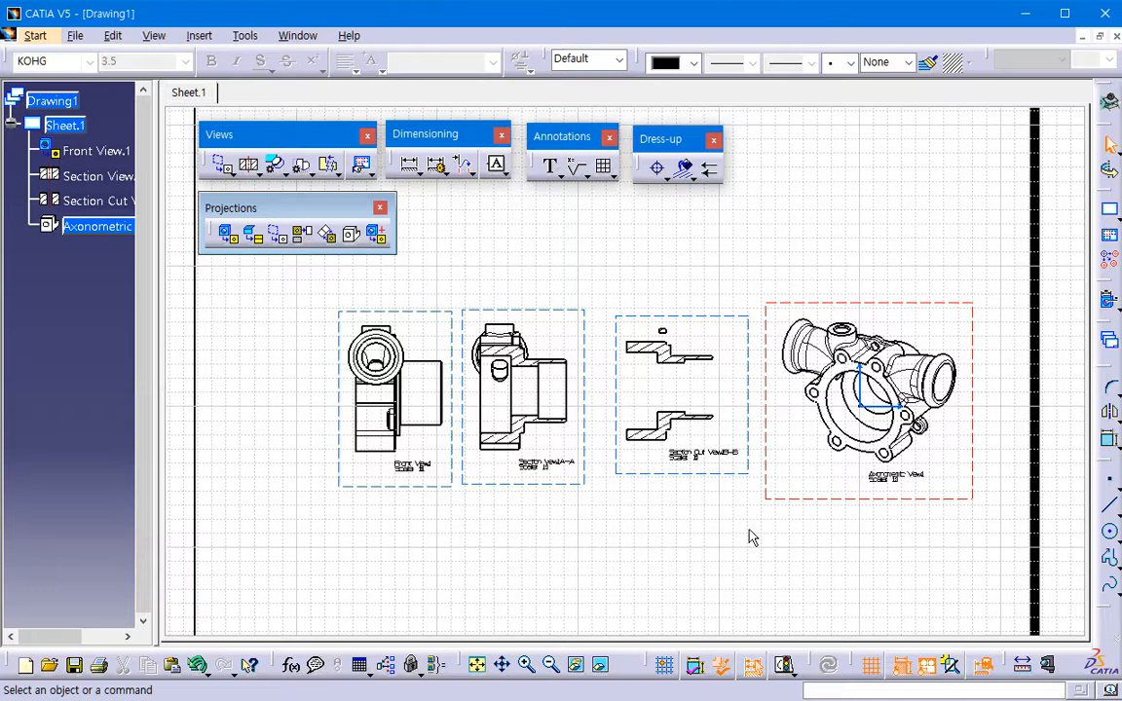
Delete the front, section, section cut and axonometric views from Sheet.1.
double_click(450, 486)
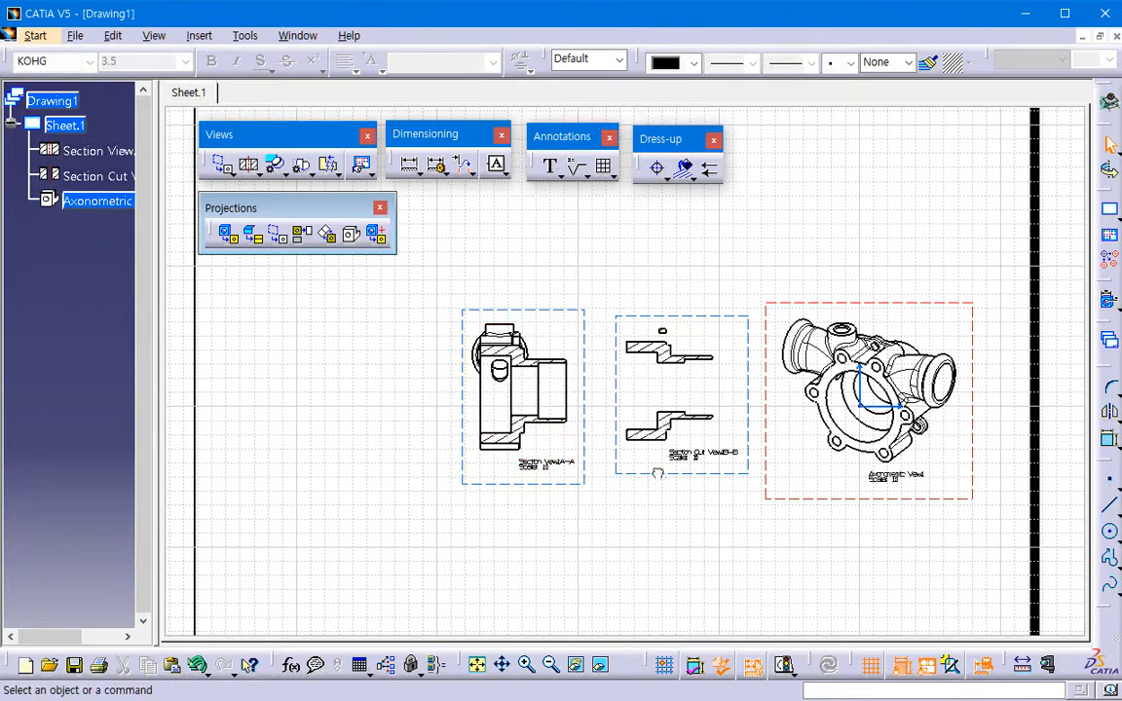
click(648, 475)
key(Delete)
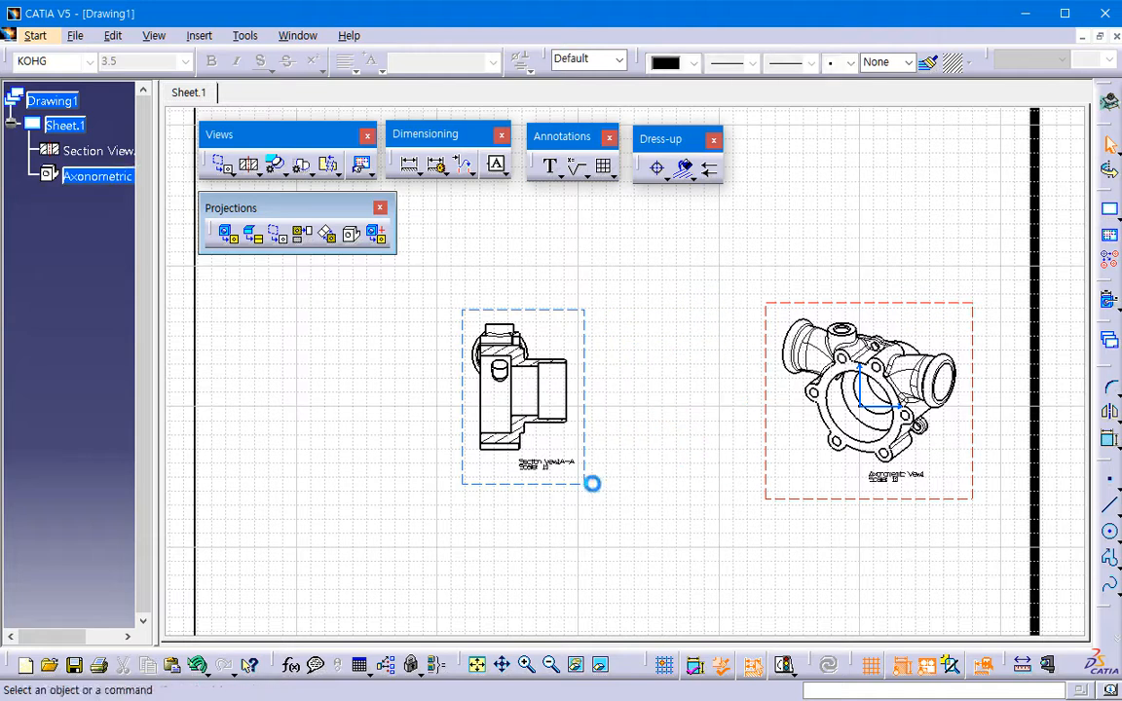
click(578, 481)
key(Delete)
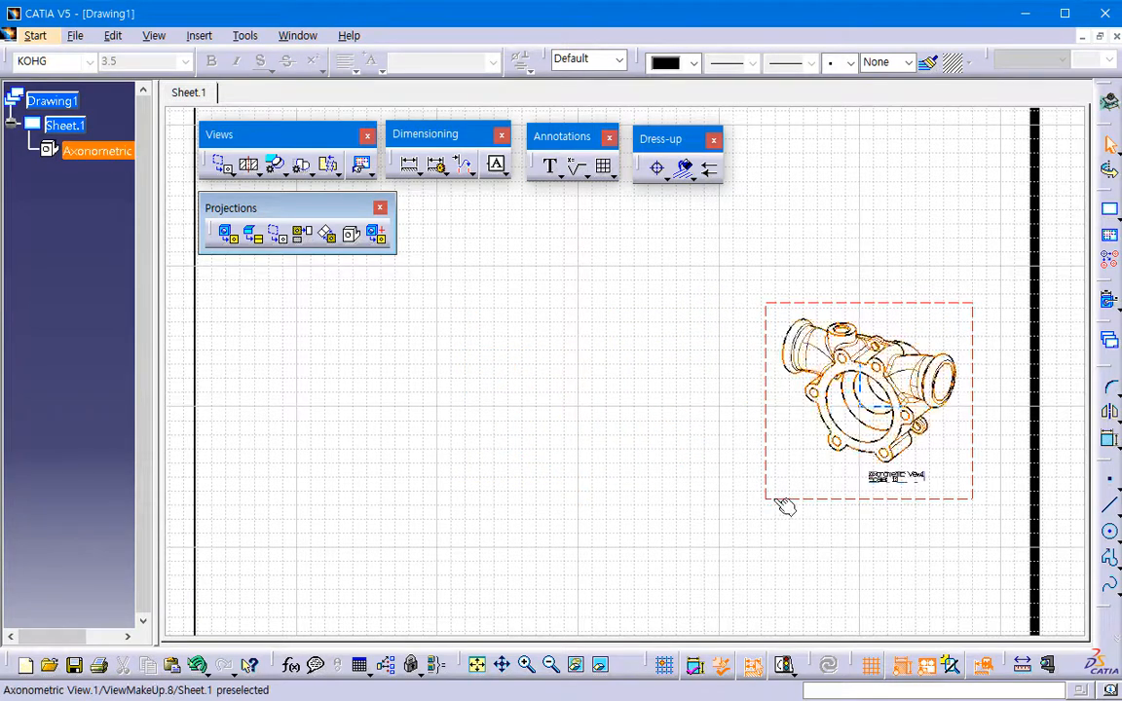
key(Delete)
Switch to Hole_Series_Body.CATPart and close it without saving the changes.
click(297, 36)
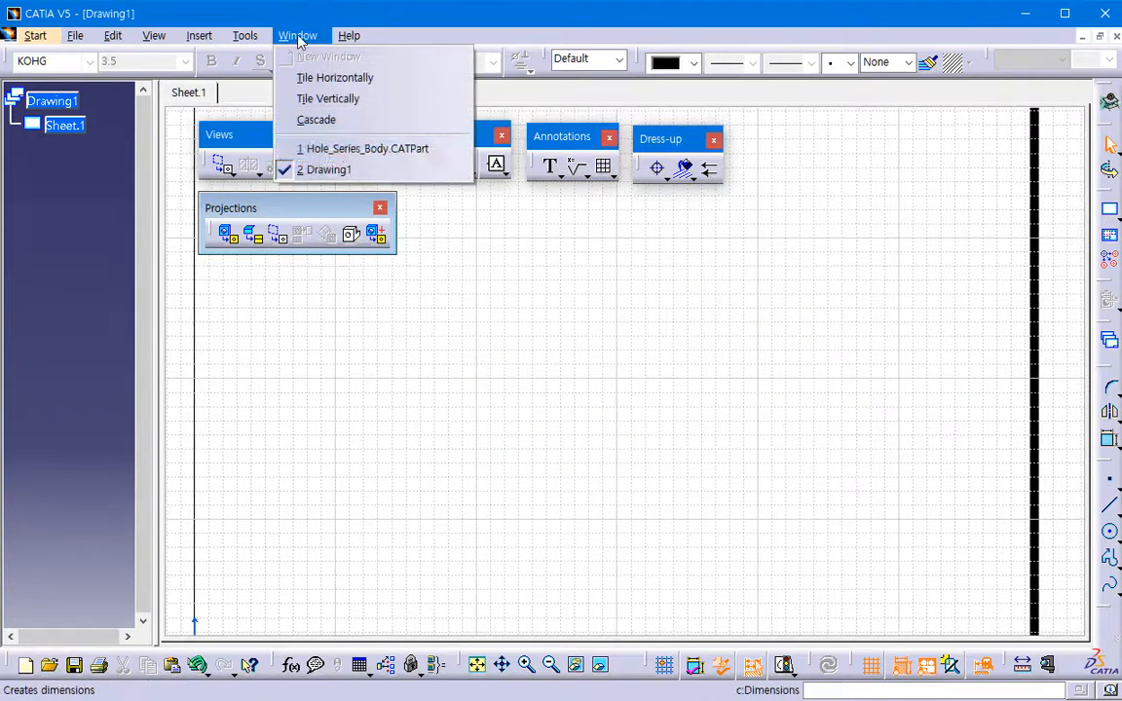
click(340, 148)
click(1116, 36)
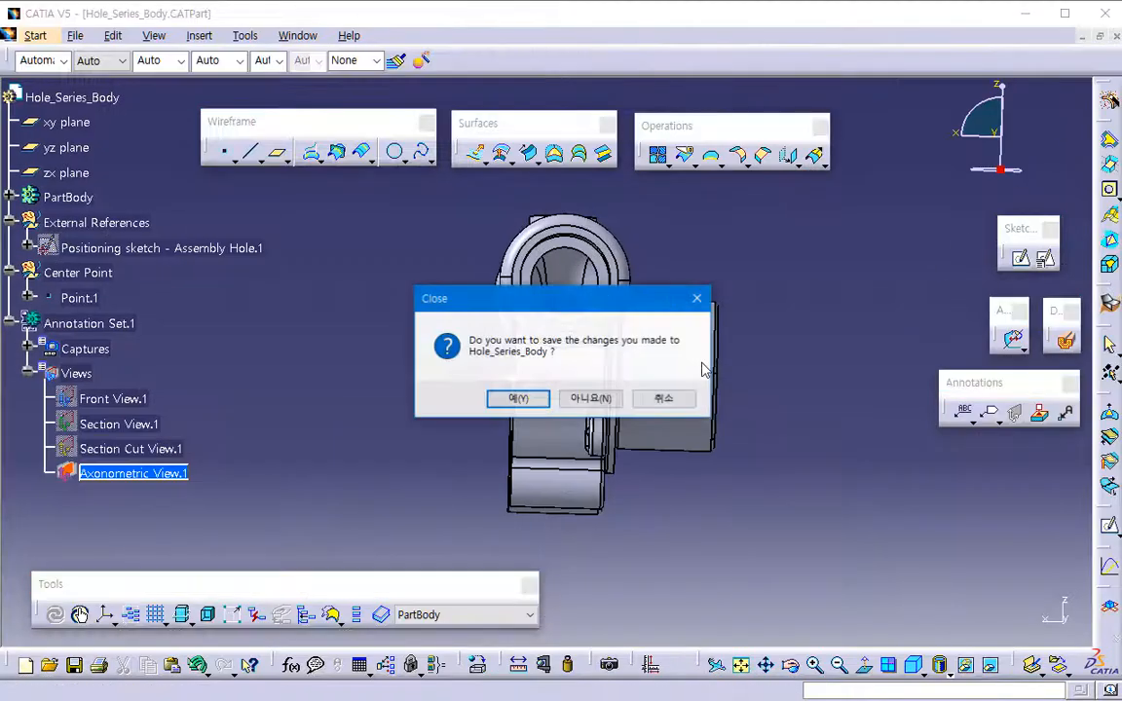
click(589, 398)
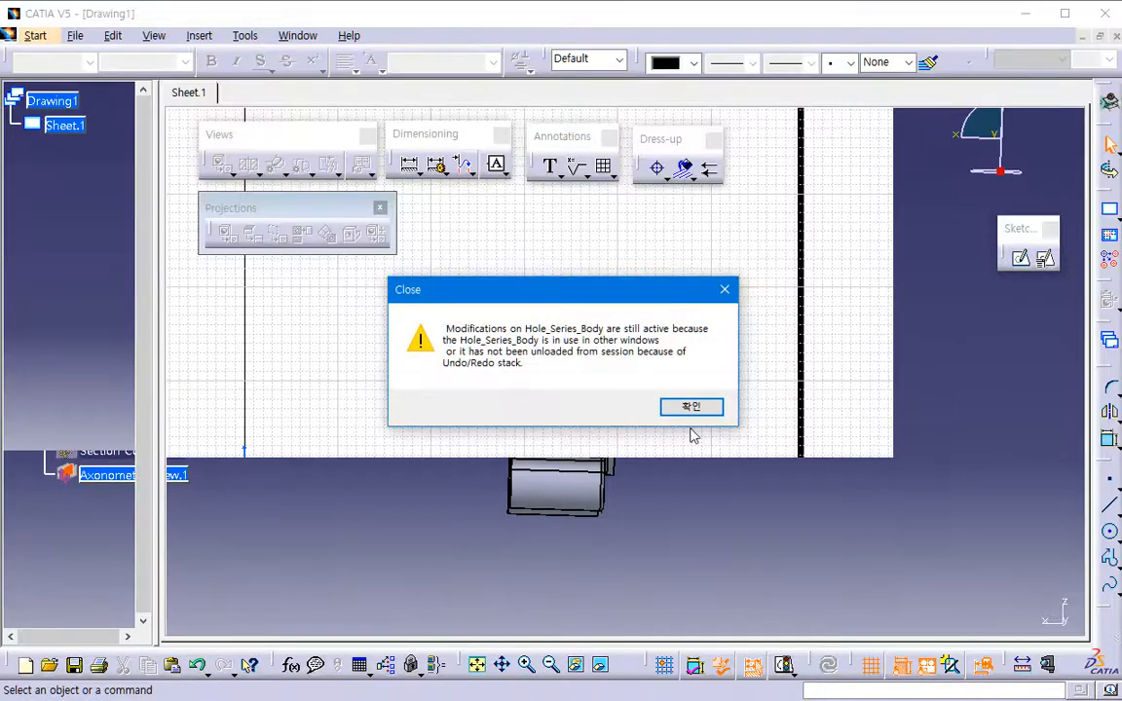
key(Return)
Open Holes Assy.CATProduct from the View From 3D folder in File Explorer.
key(alt+Tab)
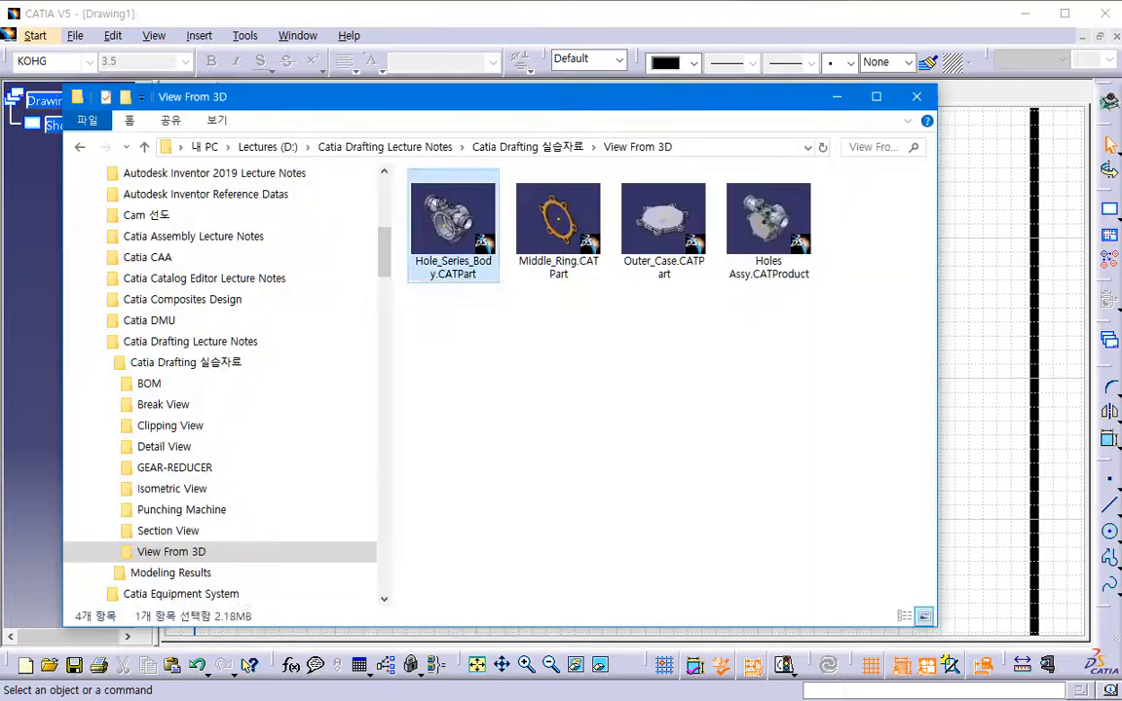
click(670, 501)
click(775, 252)
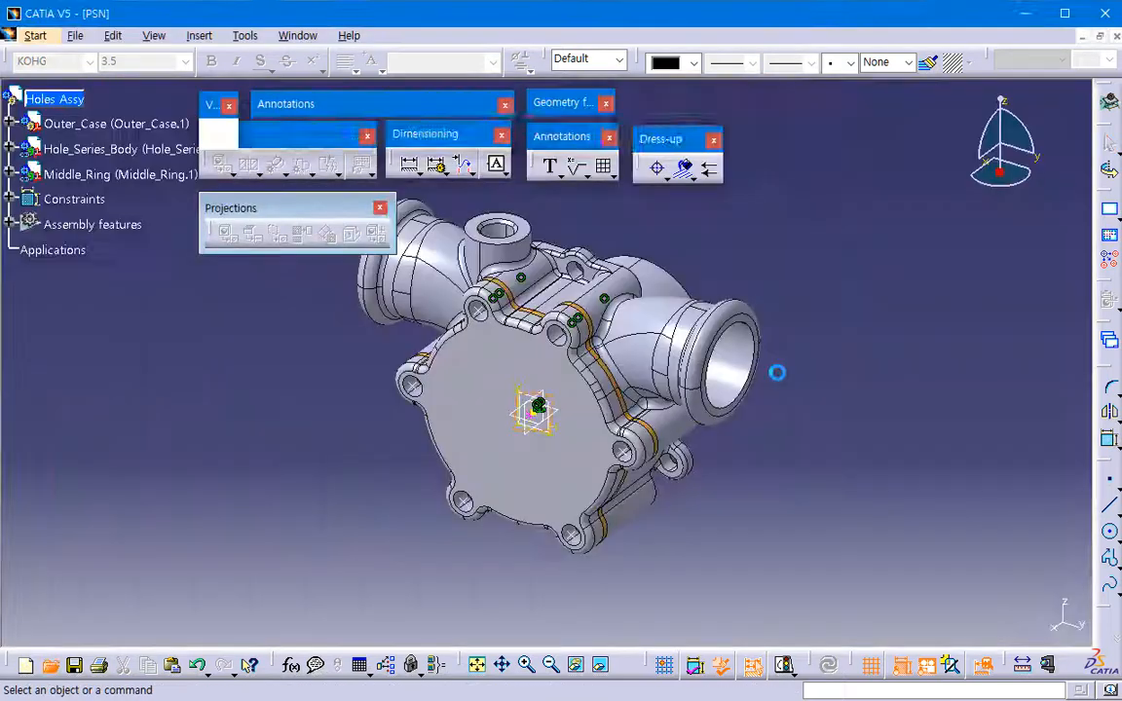
middle_drag(652, 453, 507, 467)
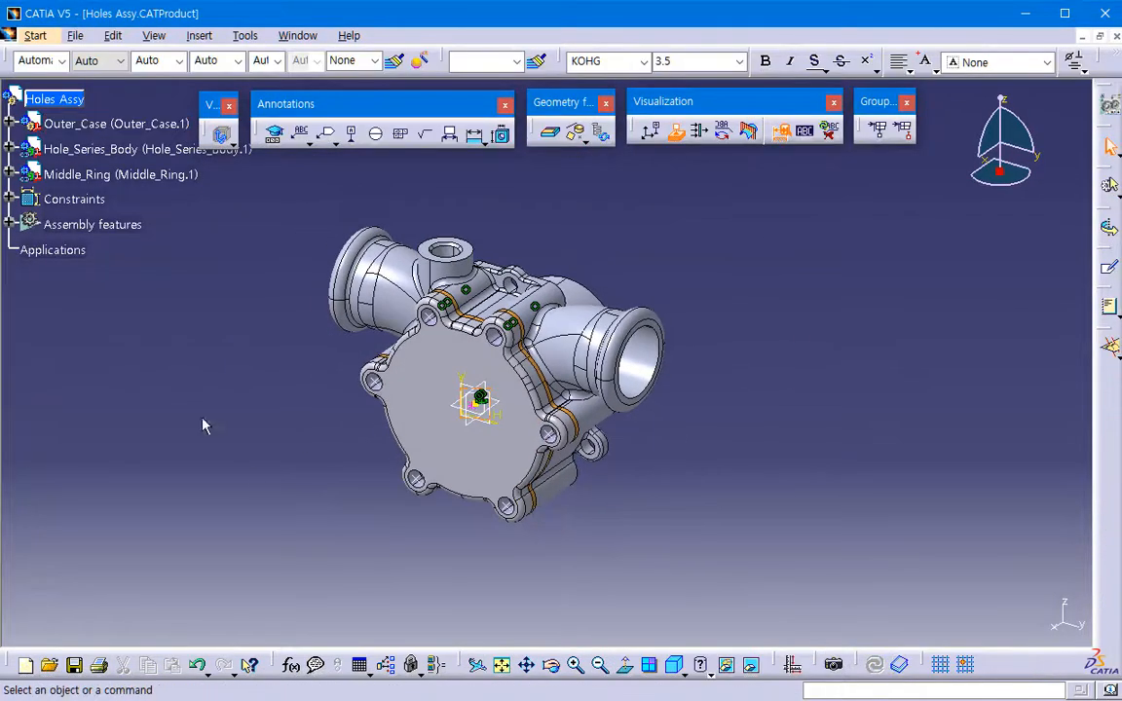
Expand the assembly features in the tree and switch the product to the Assembly Design workbench.
click(9, 225)
middle_drag(312, 468, 354, 489)
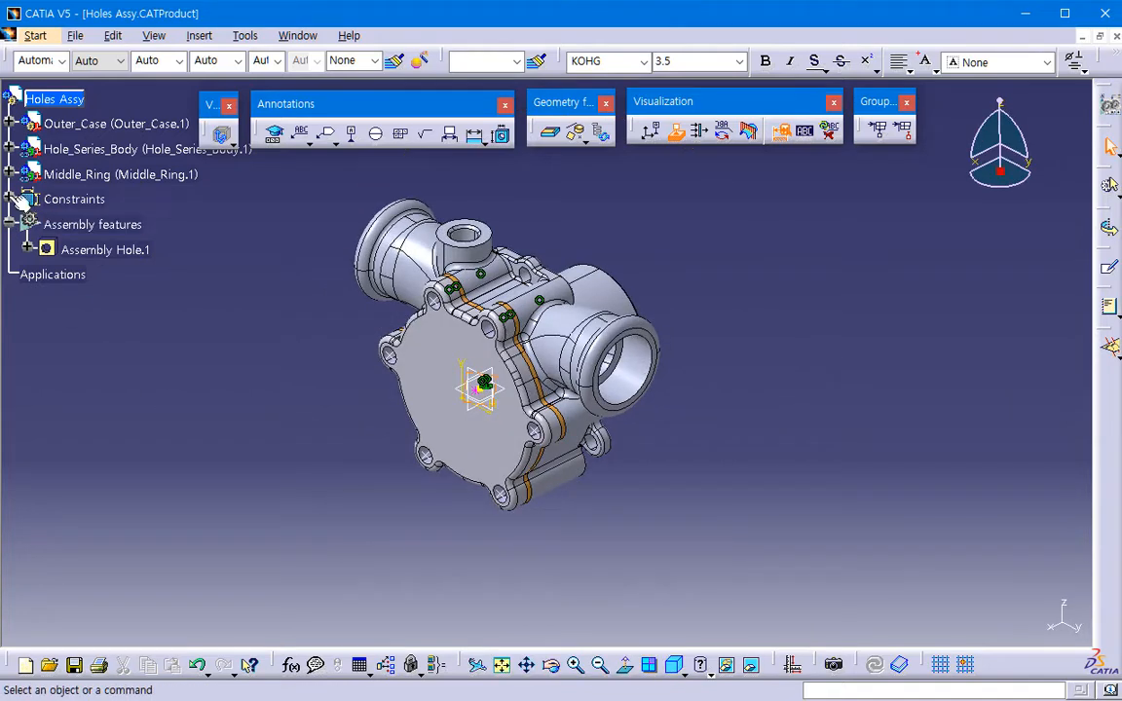
click(49, 36)
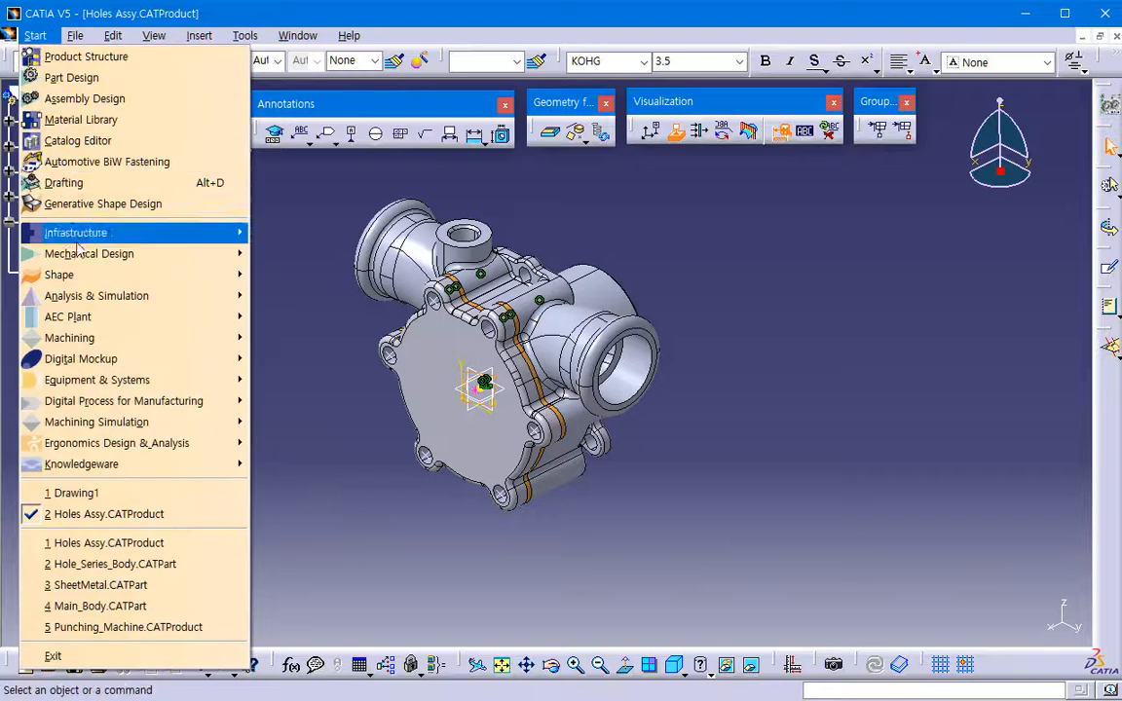
mouse_move(195, 253)
click(309, 280)
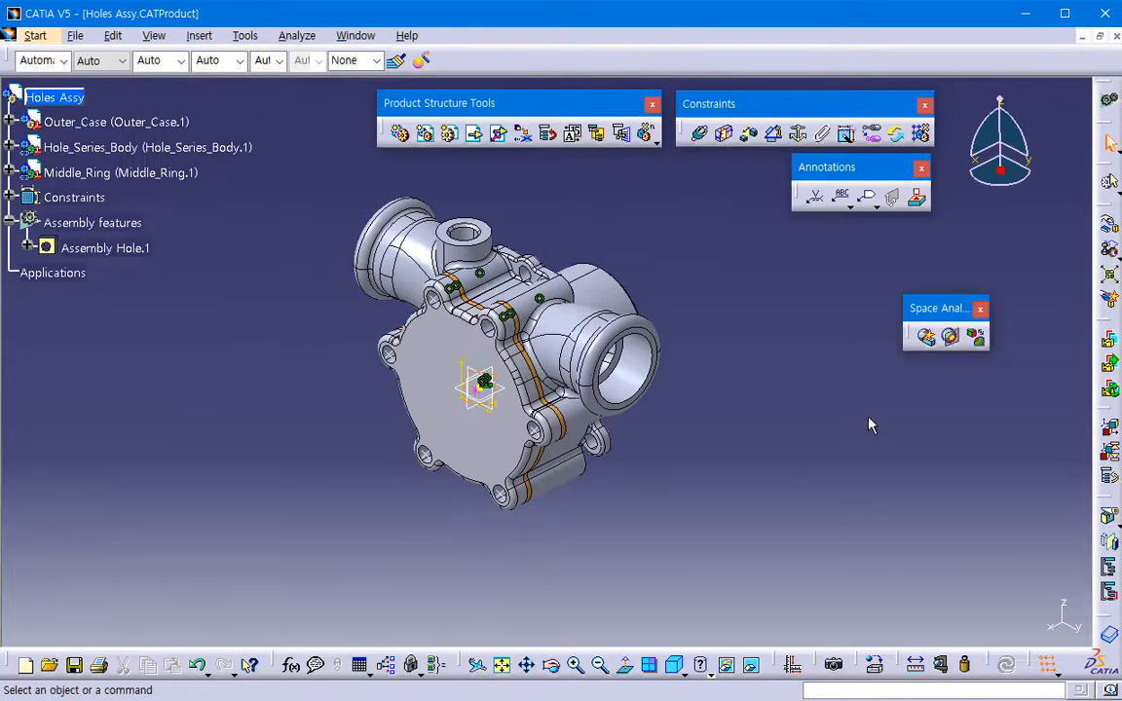
Create a 1:1 projection annotation view with View From Reference on the zx plane of Hole_Series_Body.
drag(858, 167, 851, 172)
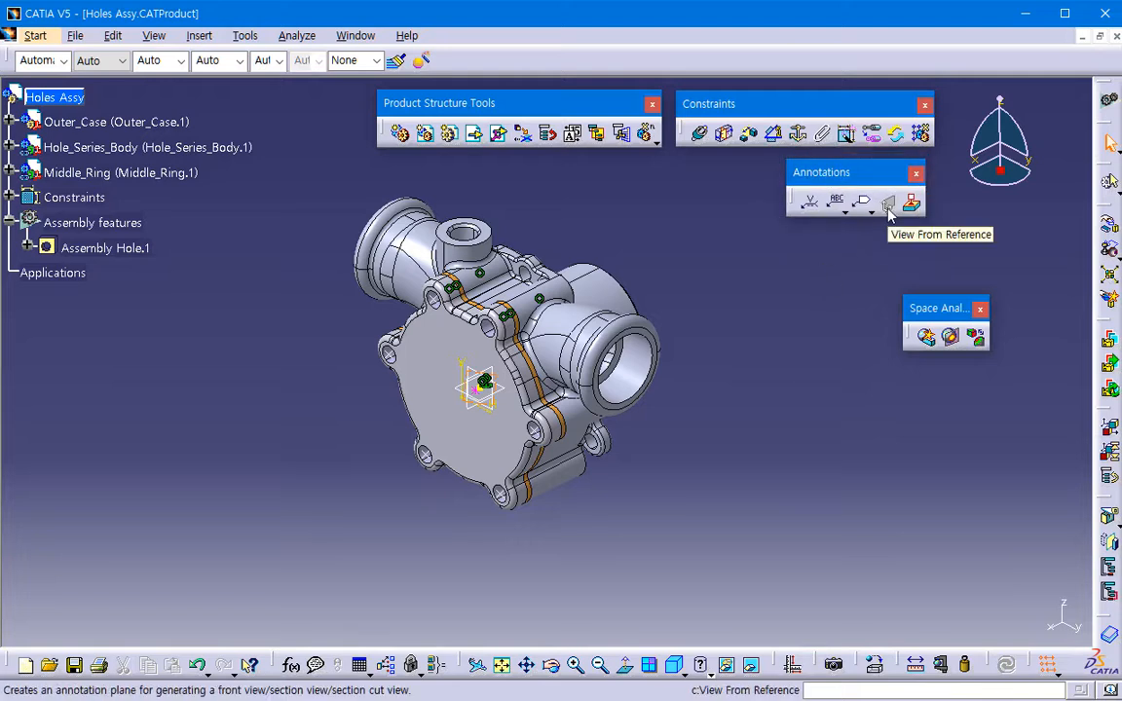
click(888, 204)
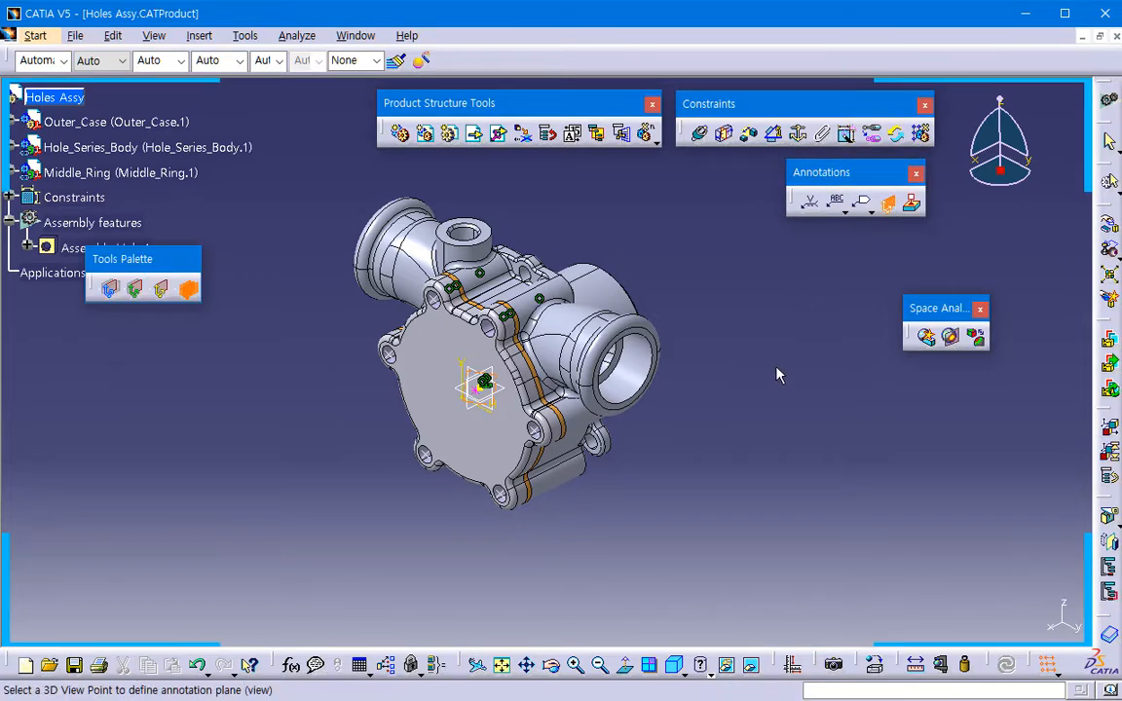
click(111, 289)
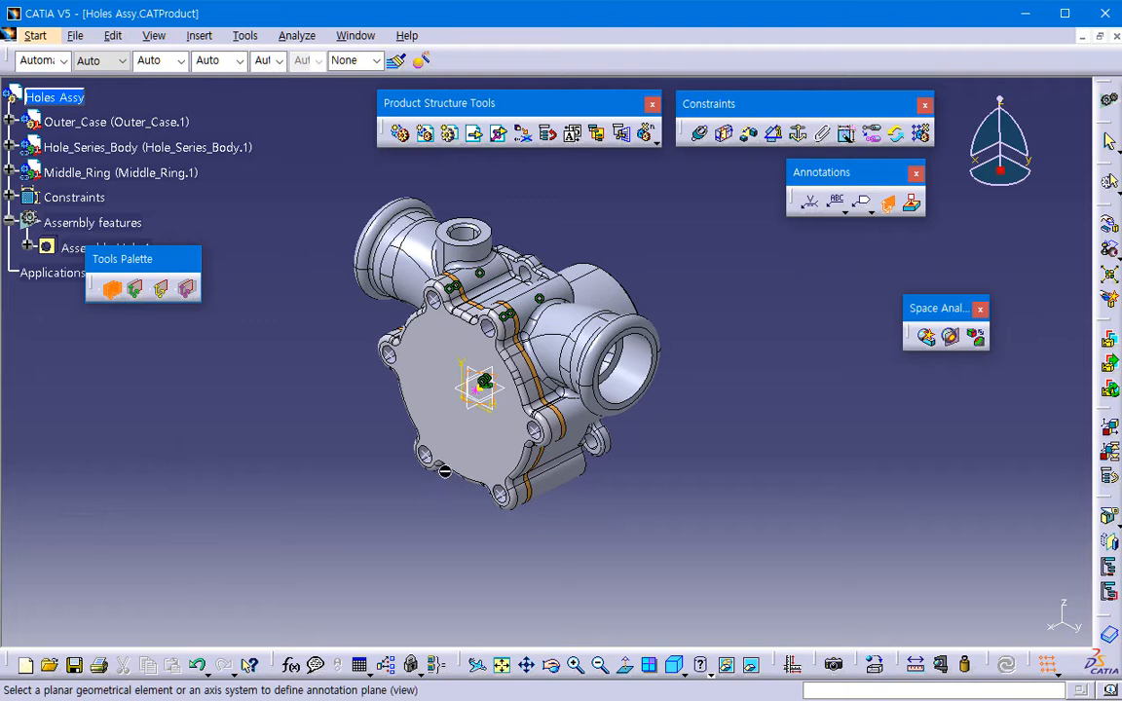
click(477, 417)
mouse_move(362, 510)
middle_down()
mouse_move(461, 526)
mouse_move(523, 418)
middle_up()
middle_drag(438, 450, 768, 522)
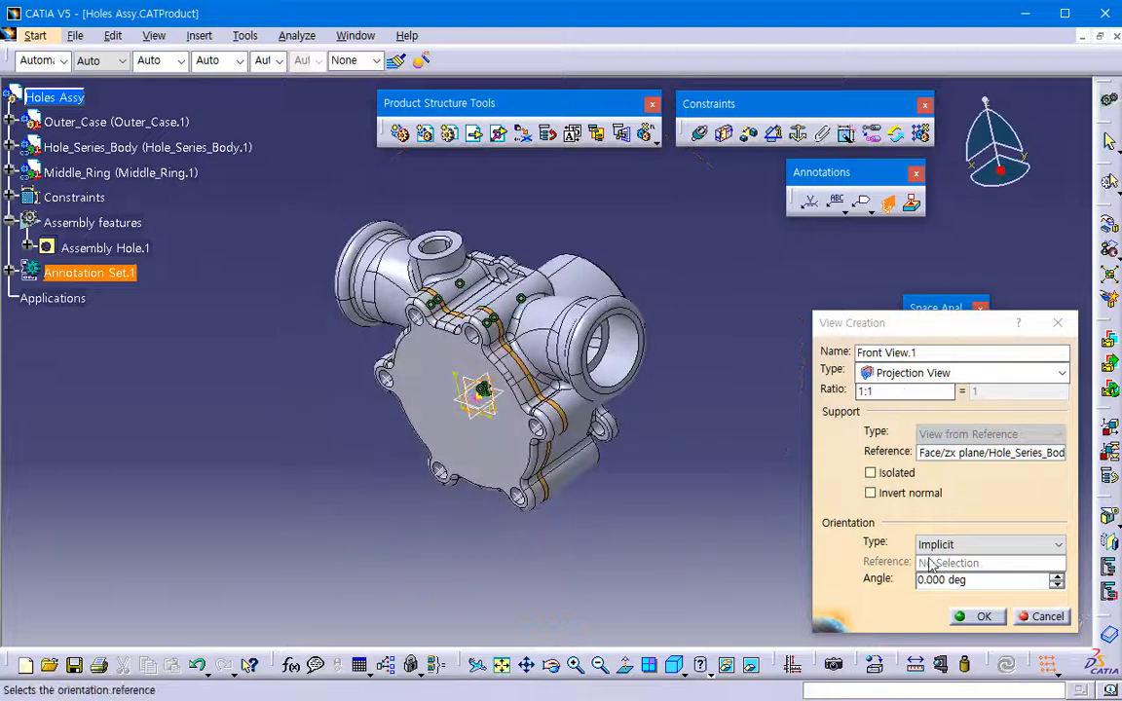
click(976, 617)
Create a 1:1 section annotation view with View From Reference on the zx plane of Hole_Series_Body.
click(887, 202)
click(136, 289)
click(481, 428)
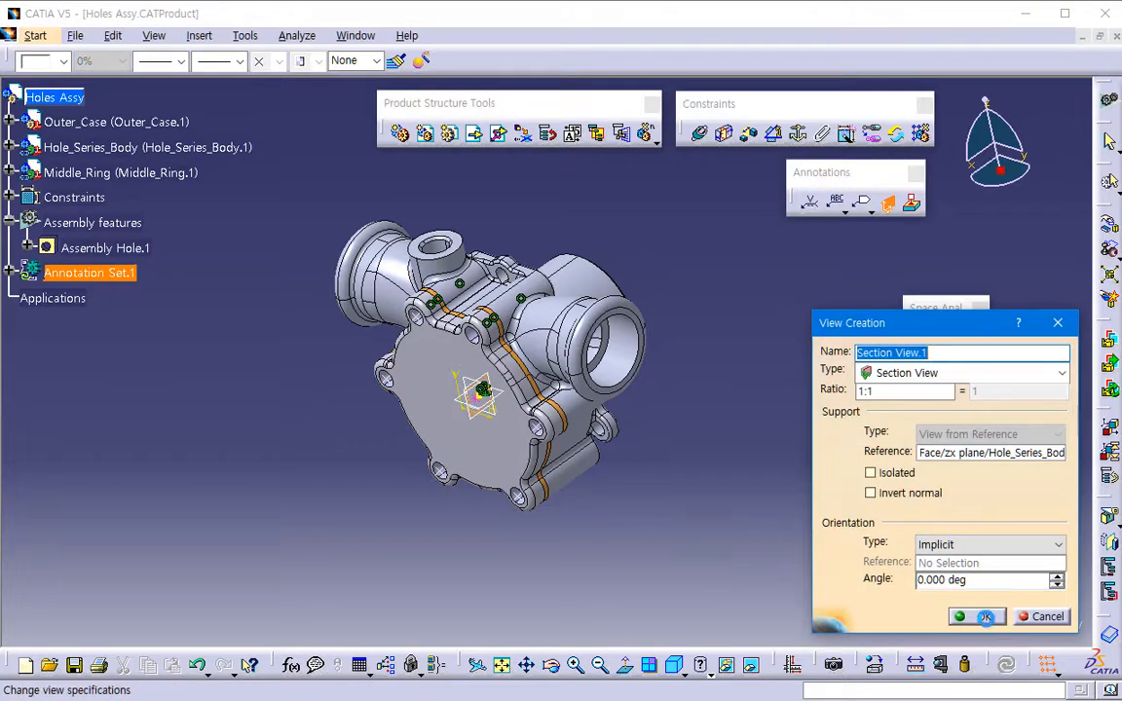
click(982, 618)
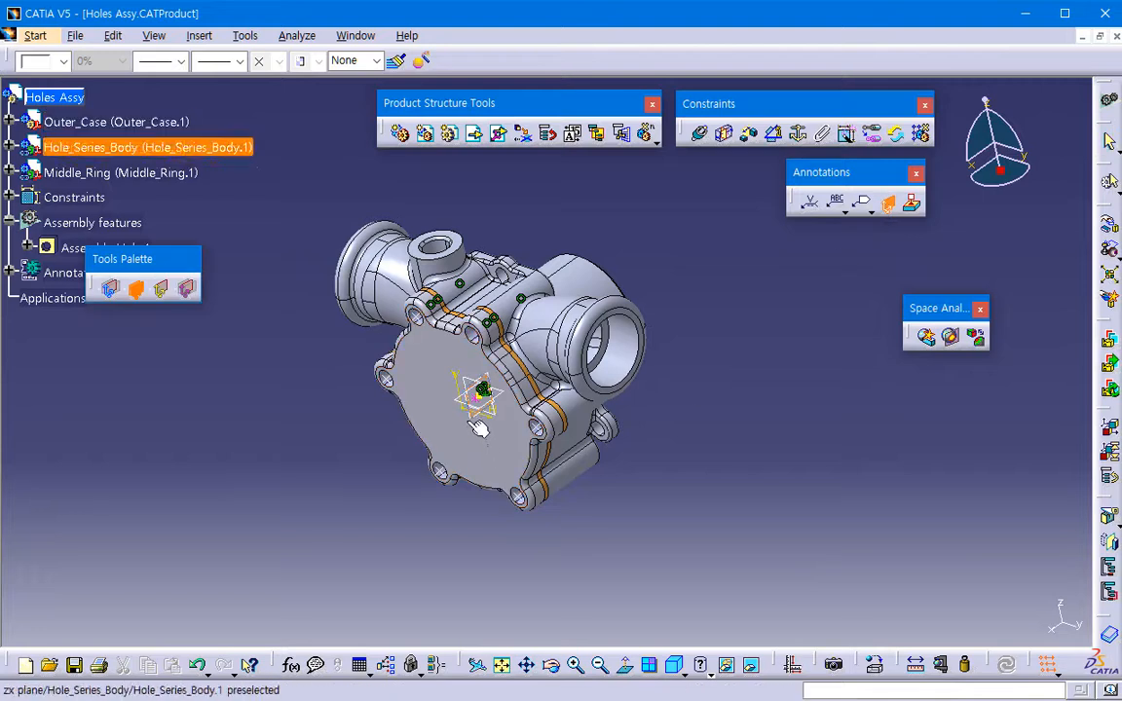
Create a section cut annotation view with View From Reference on the zx plane of Hole_Series_Body.
click(477, 428)
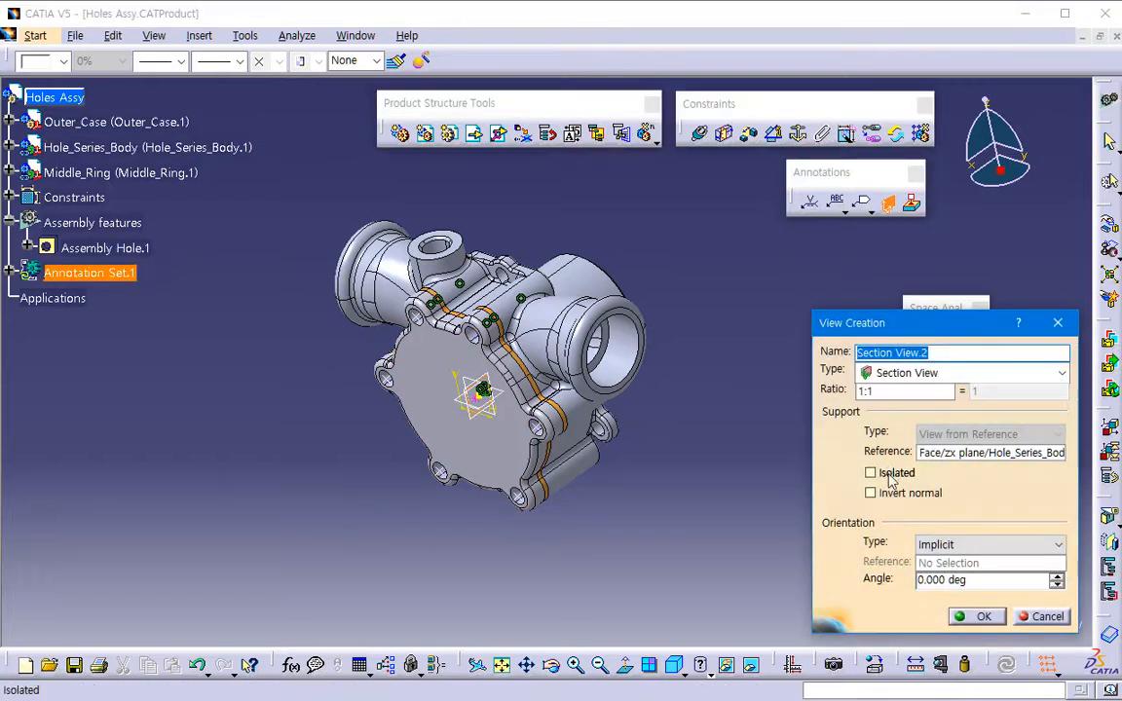
click(1044, 620)
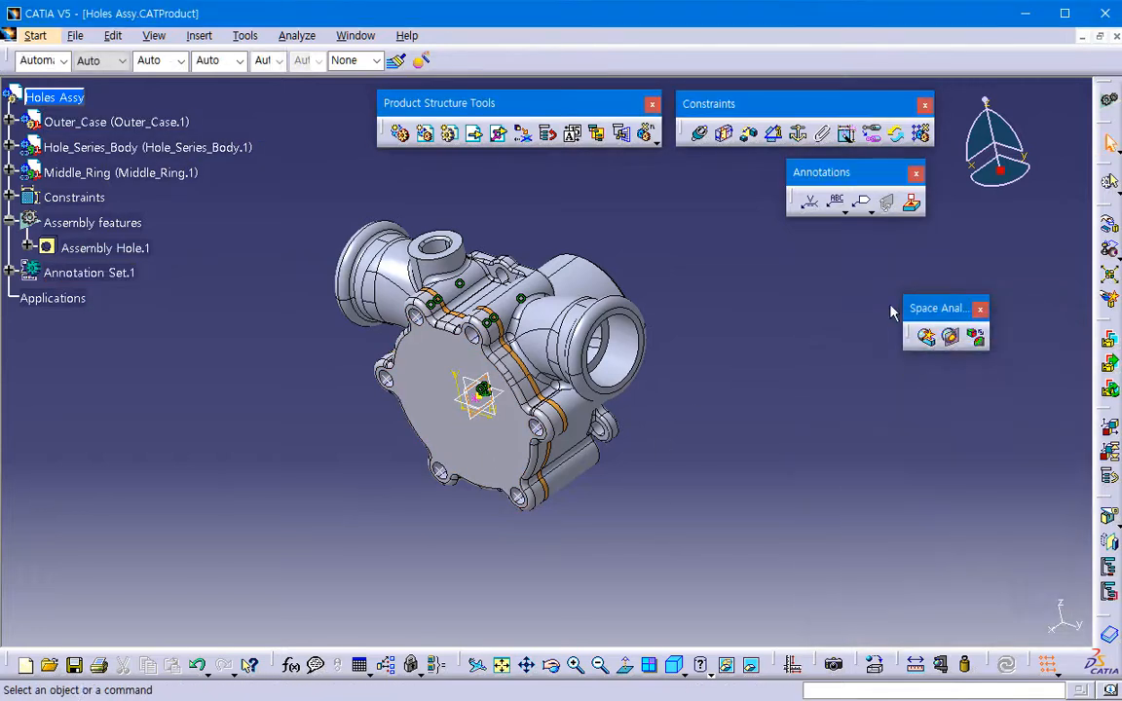
click(888, 202)
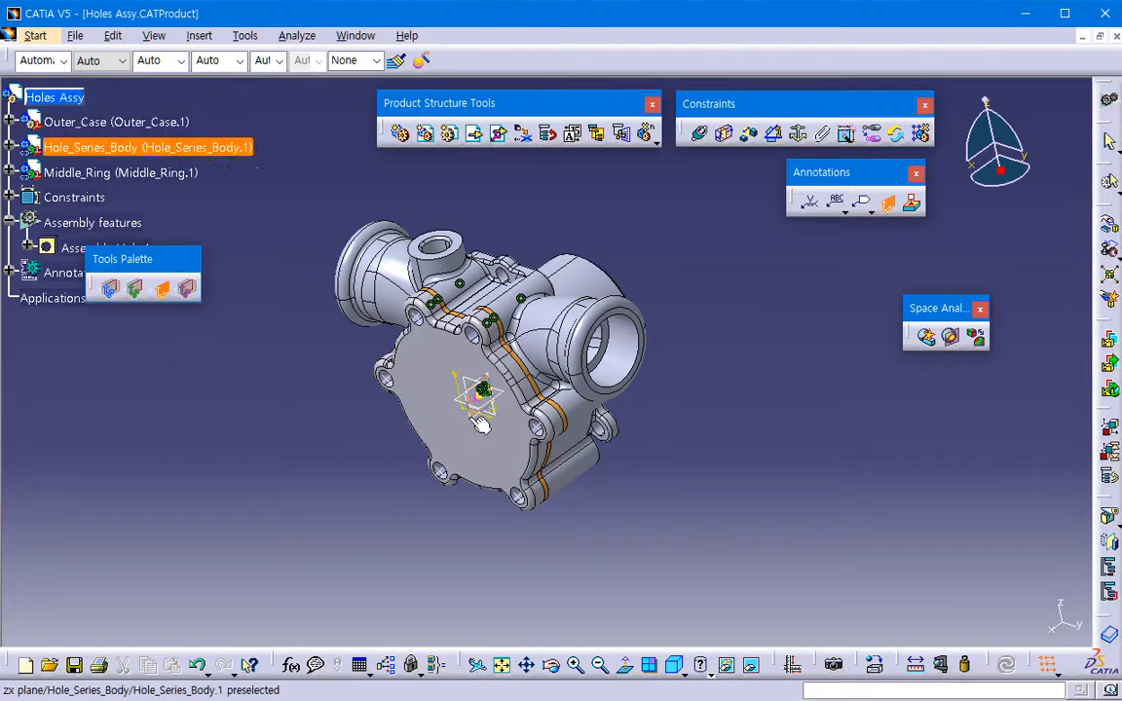
click(523, 505)
click(960, 617)
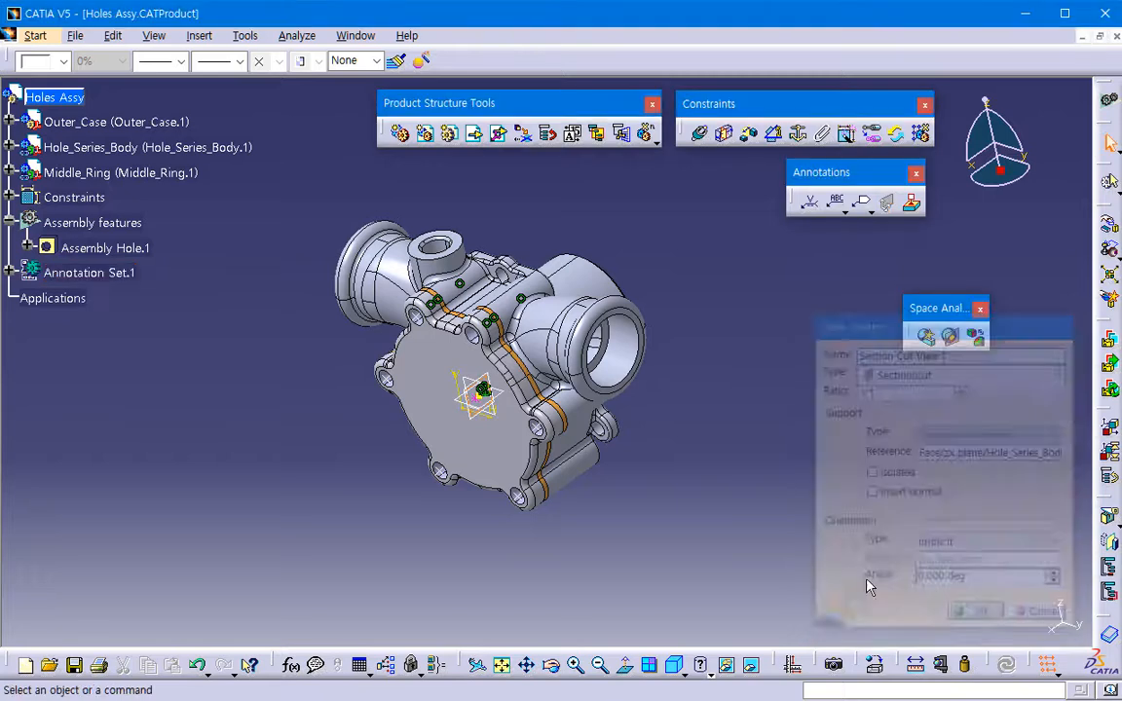
Create a 1:1 axonometric annotation view from the current 3D viewpoint, with Point.1 at the cover's center as its origin.
middle_drag(546, 468, 602, 504)
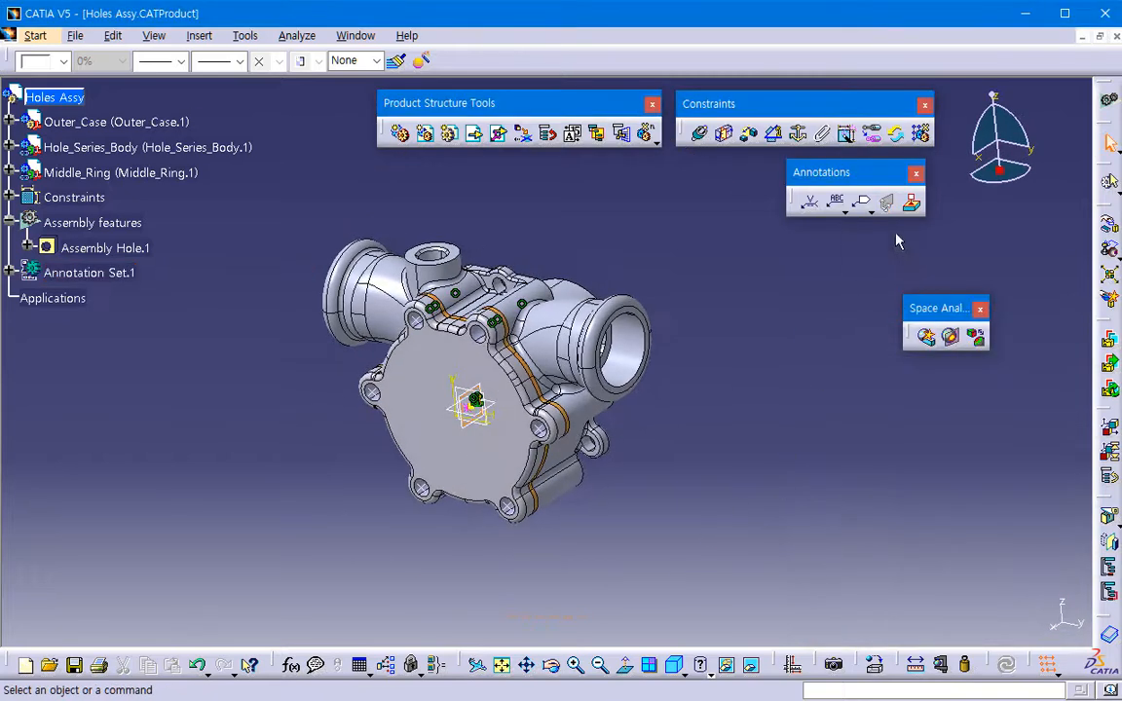
click(886, 202)
click(188, 289)
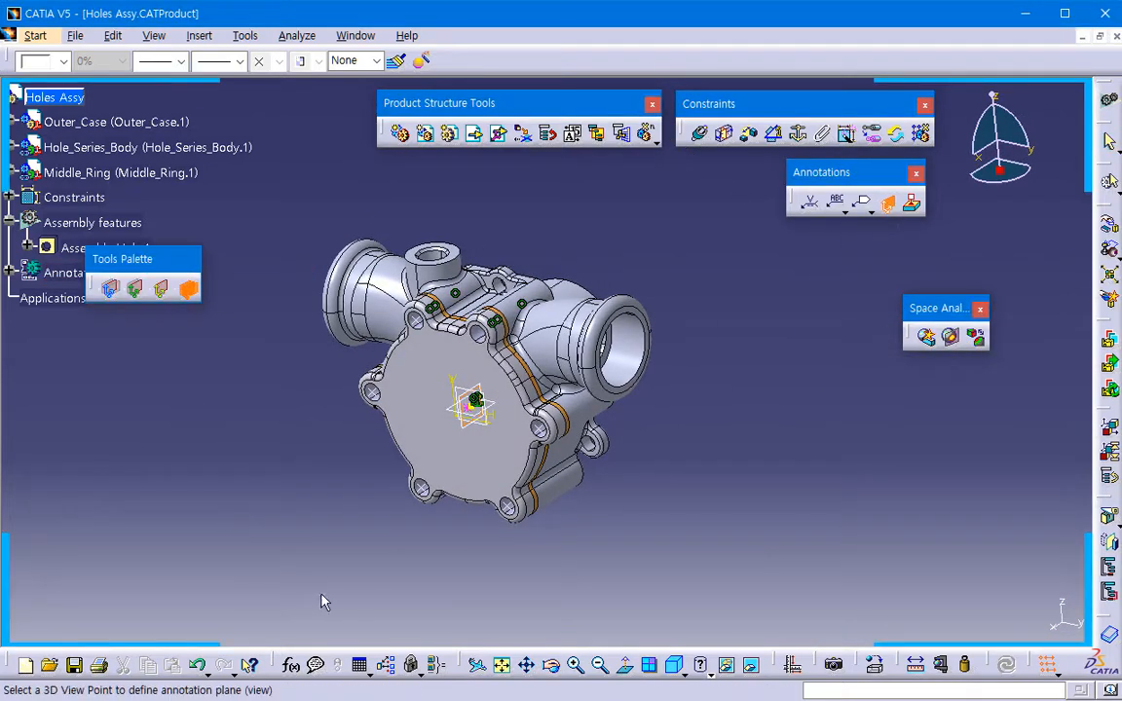
click(505, 461)
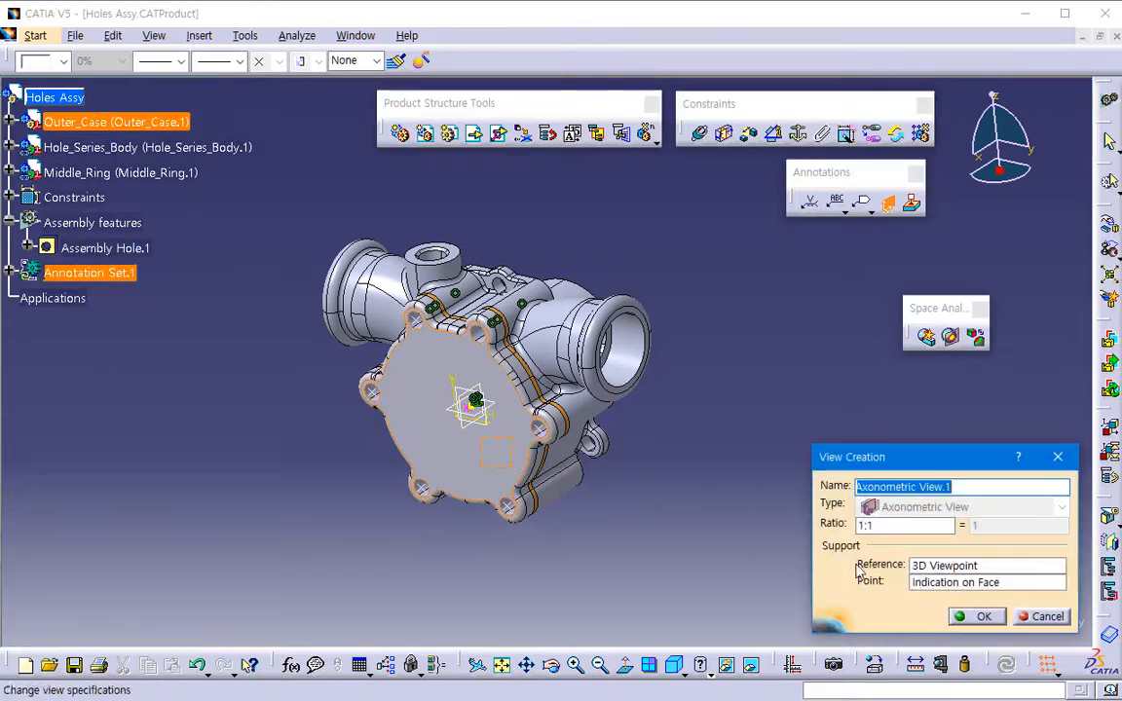
click(927, 582)
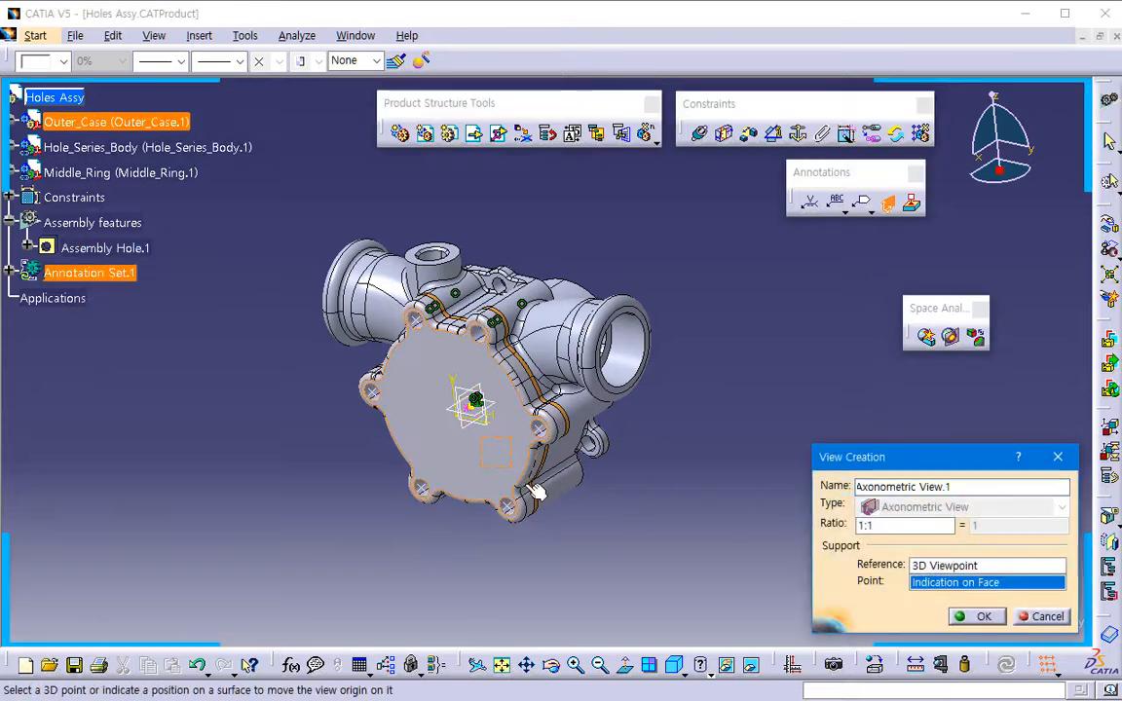
click(468, 409)
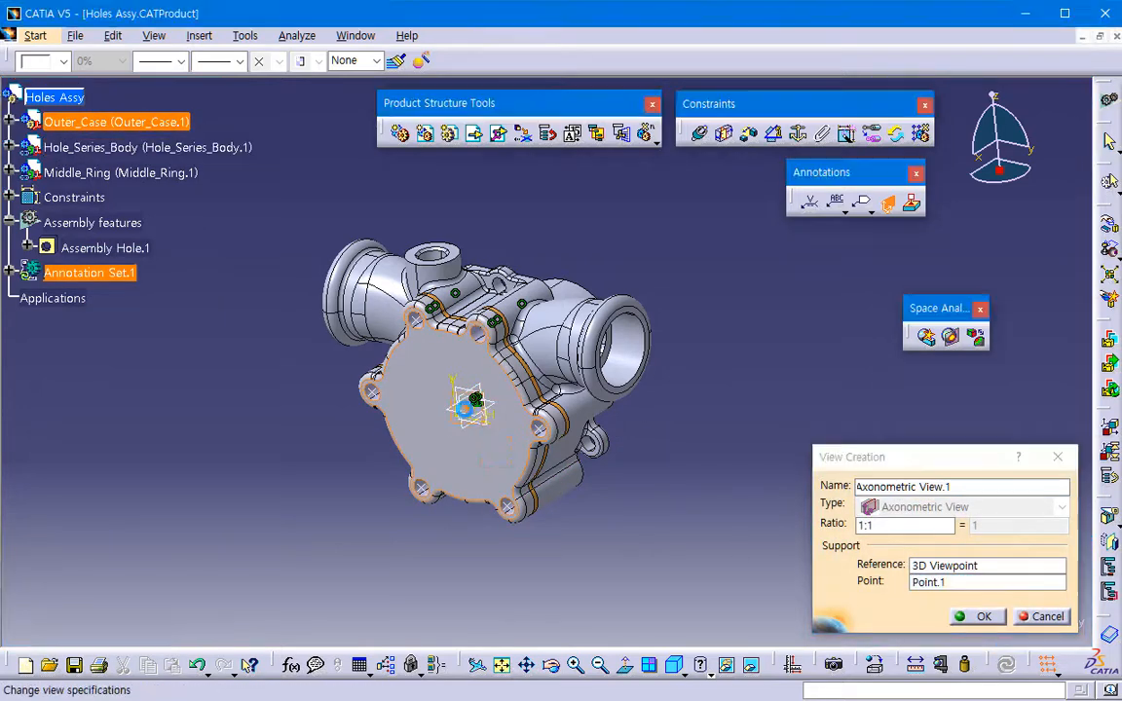
click(964, 622)
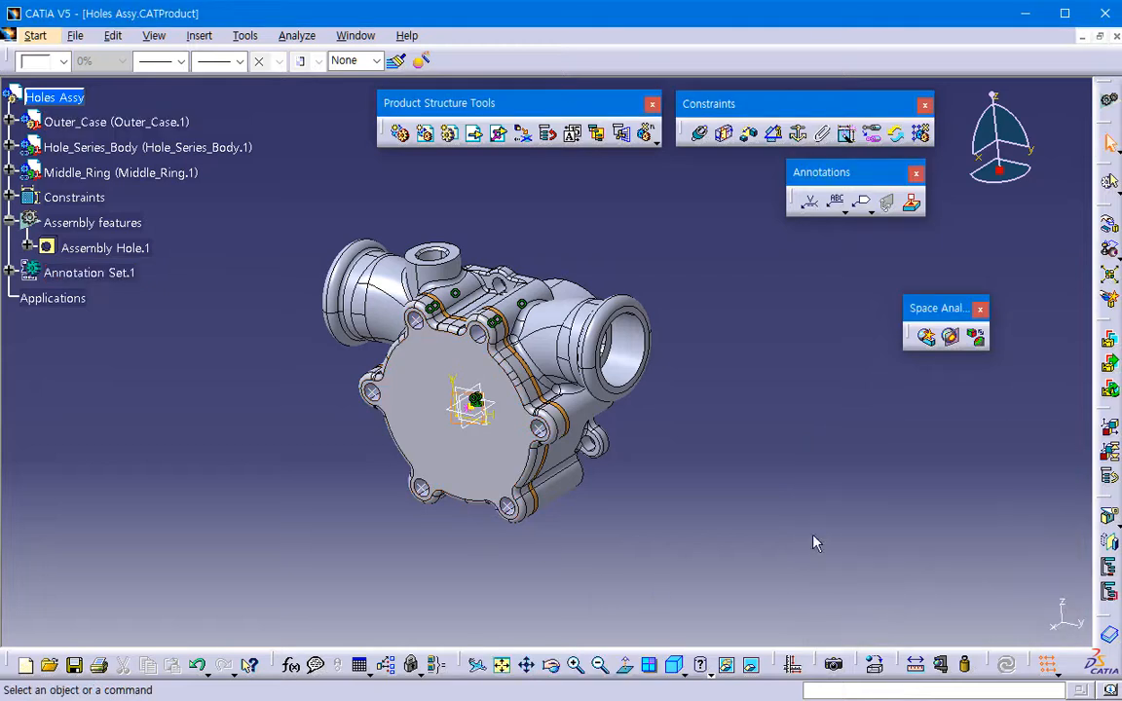
Generate the assembly's Front View.1 on Drawing1 with View From 3D and move it to the start of the row for views.
click(8, 274)
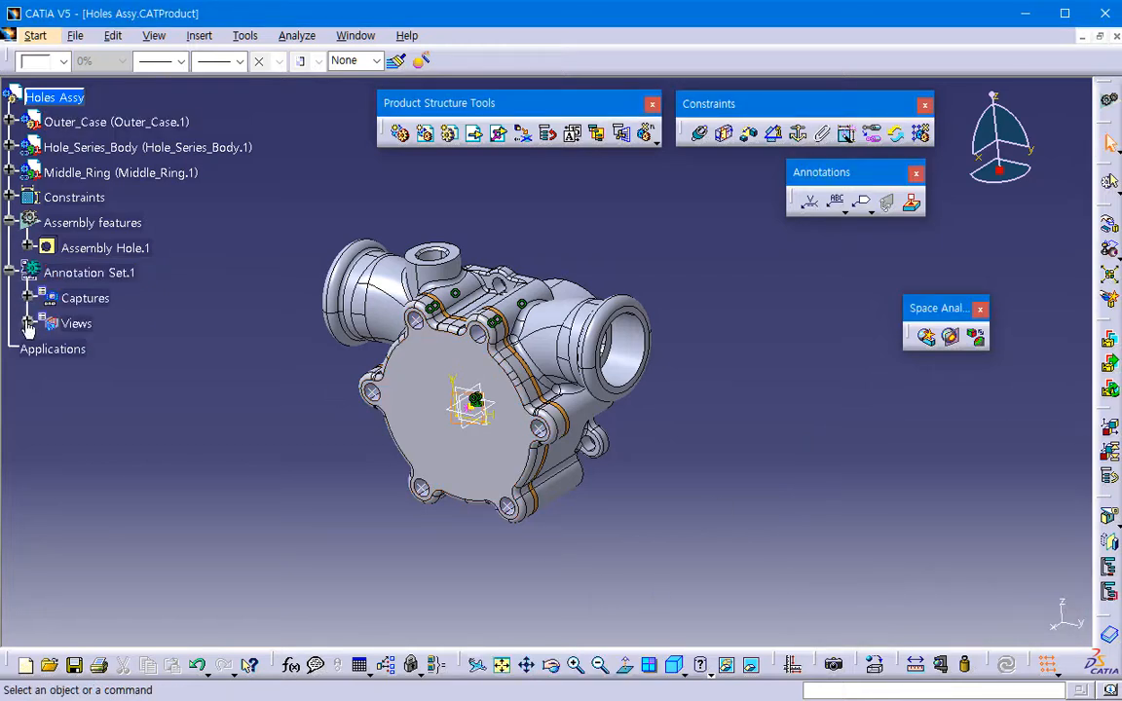
click(28, 324)
click(357, 36)
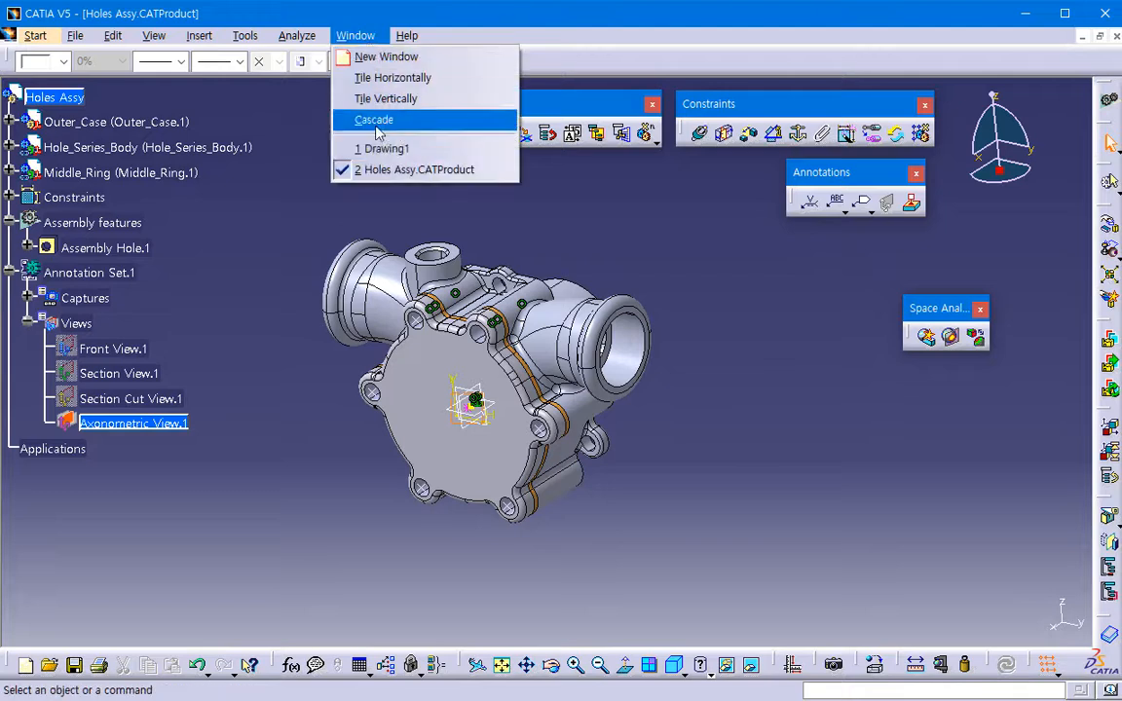
click(370, 148)
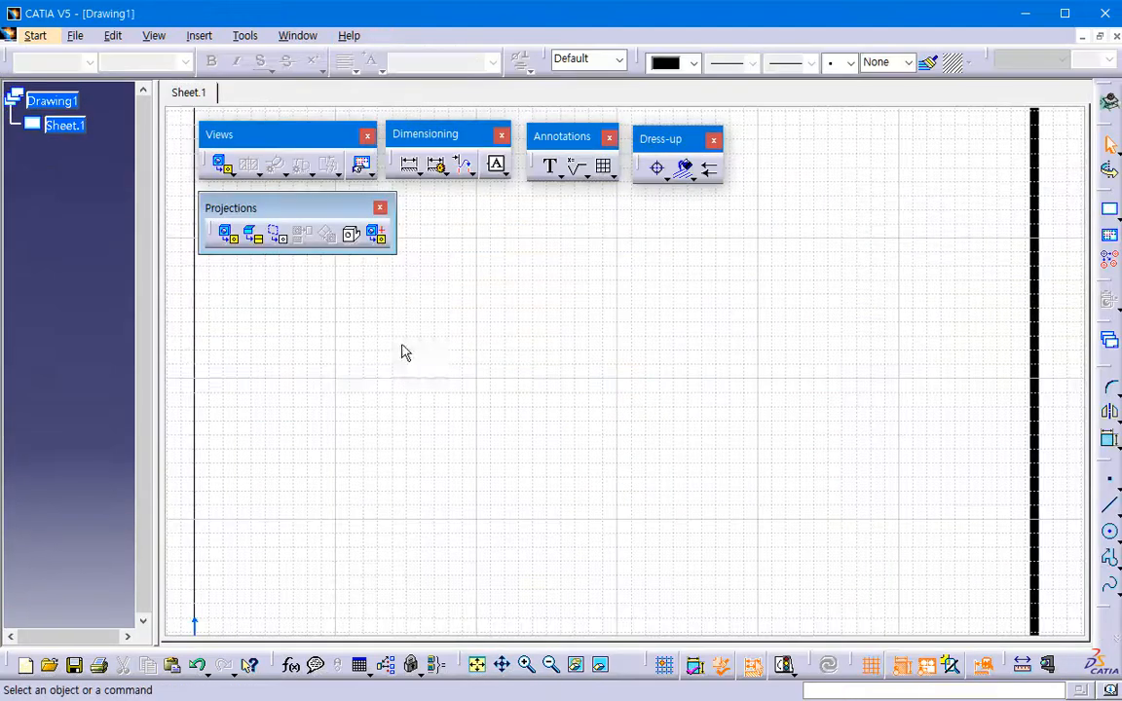
click(227, 234)
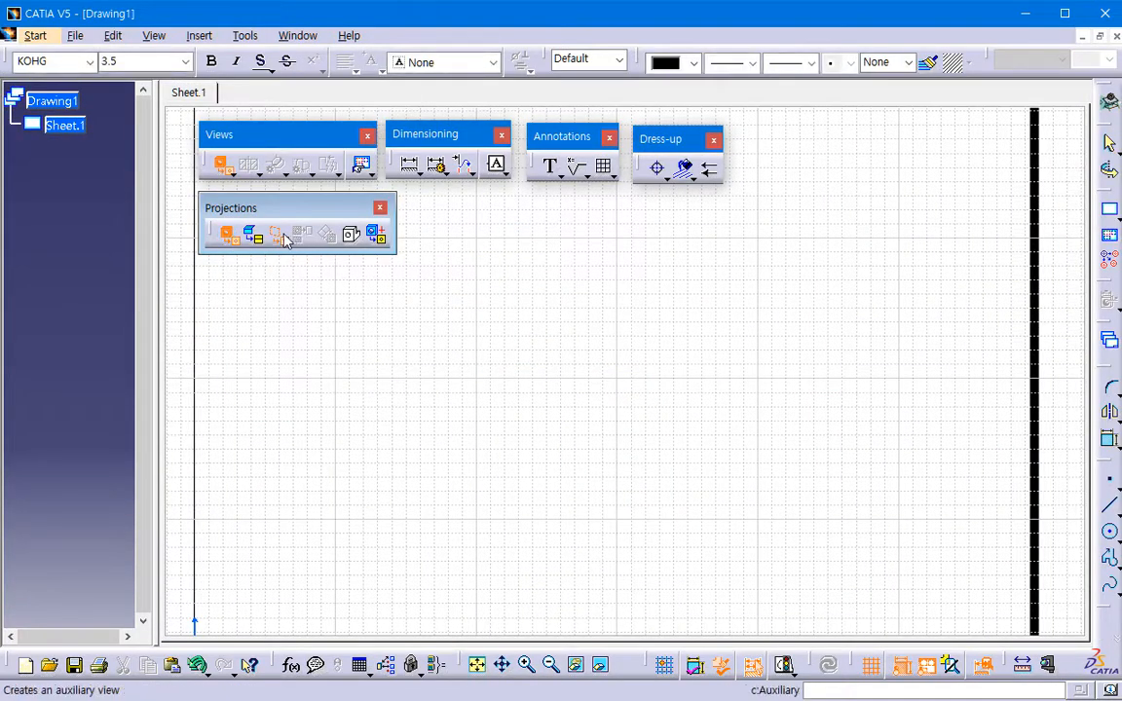
click(276, 234)
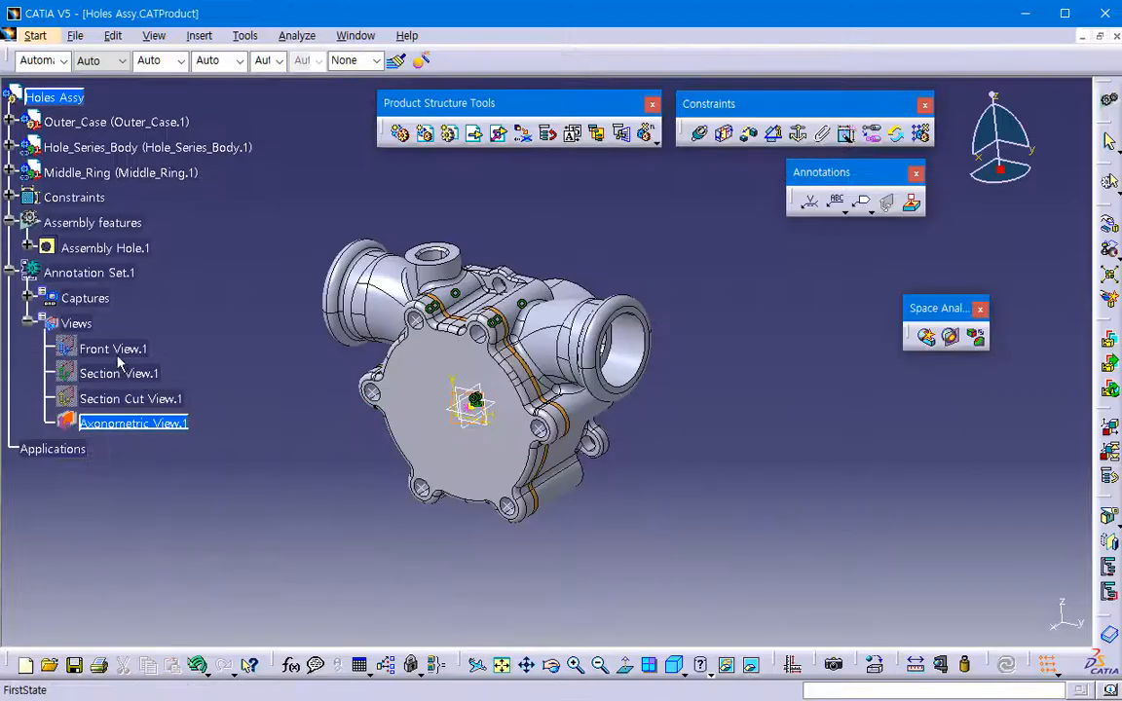
click(116, 355)
click(496, 523)
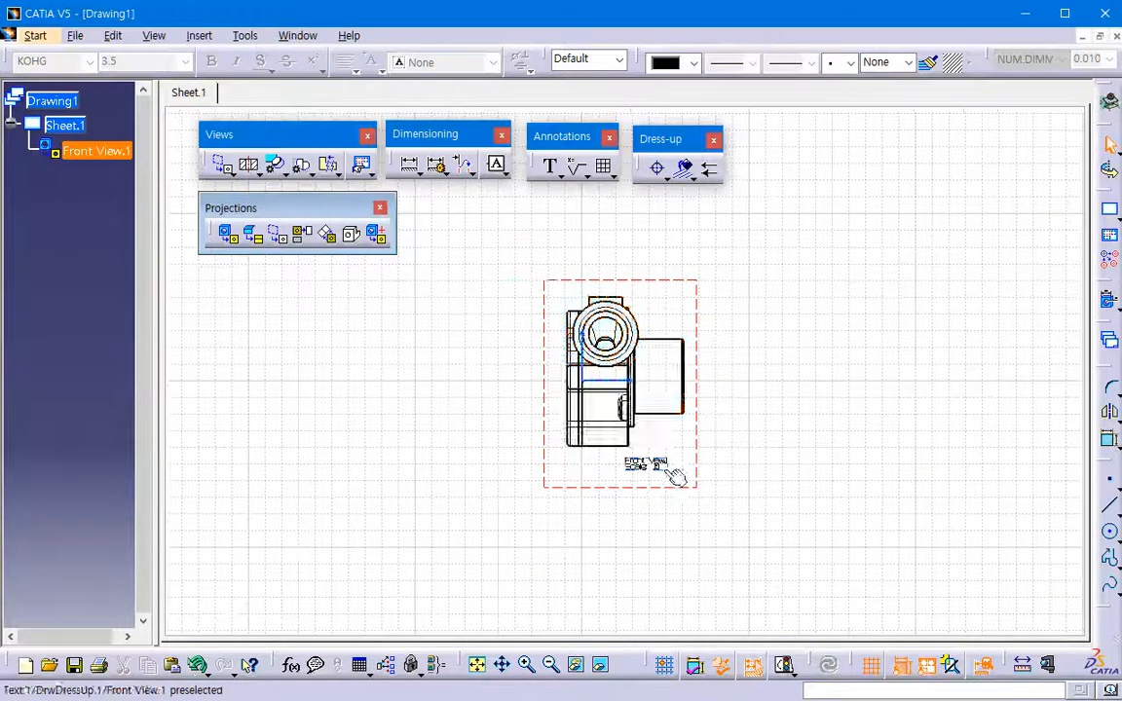
drag(671, 489, 461, 482)
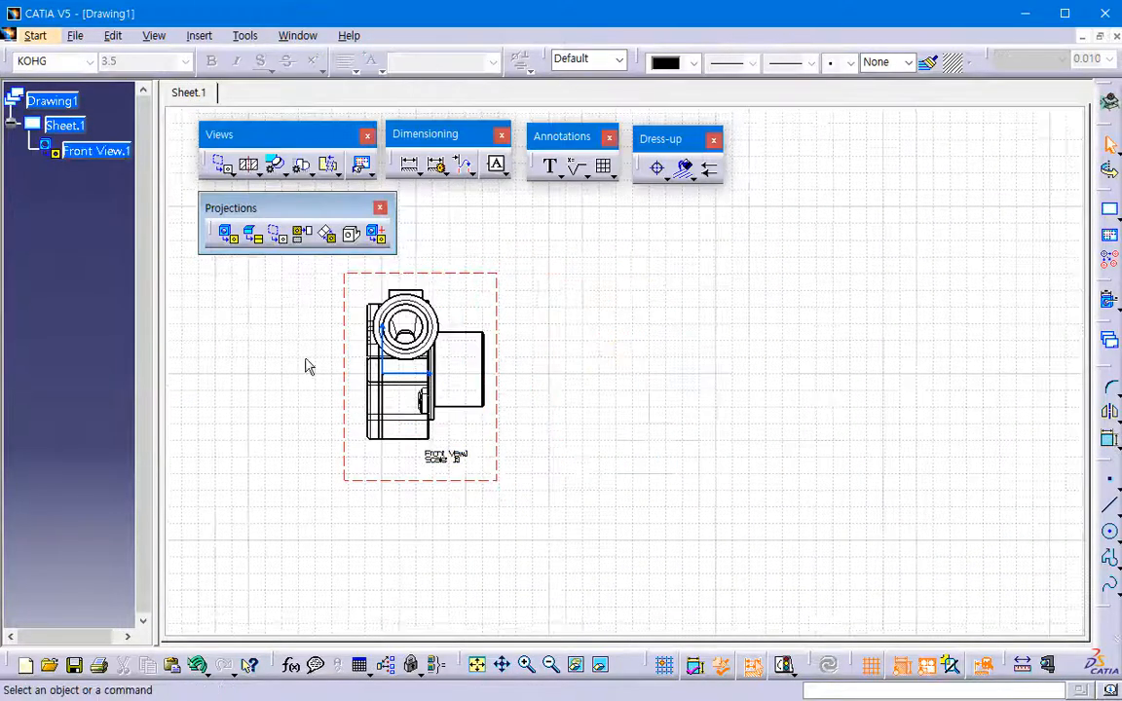
Generate the assembly's Section View.1 on Drawing1 with View From 3D and place it beside the front view.
click(276, 234)
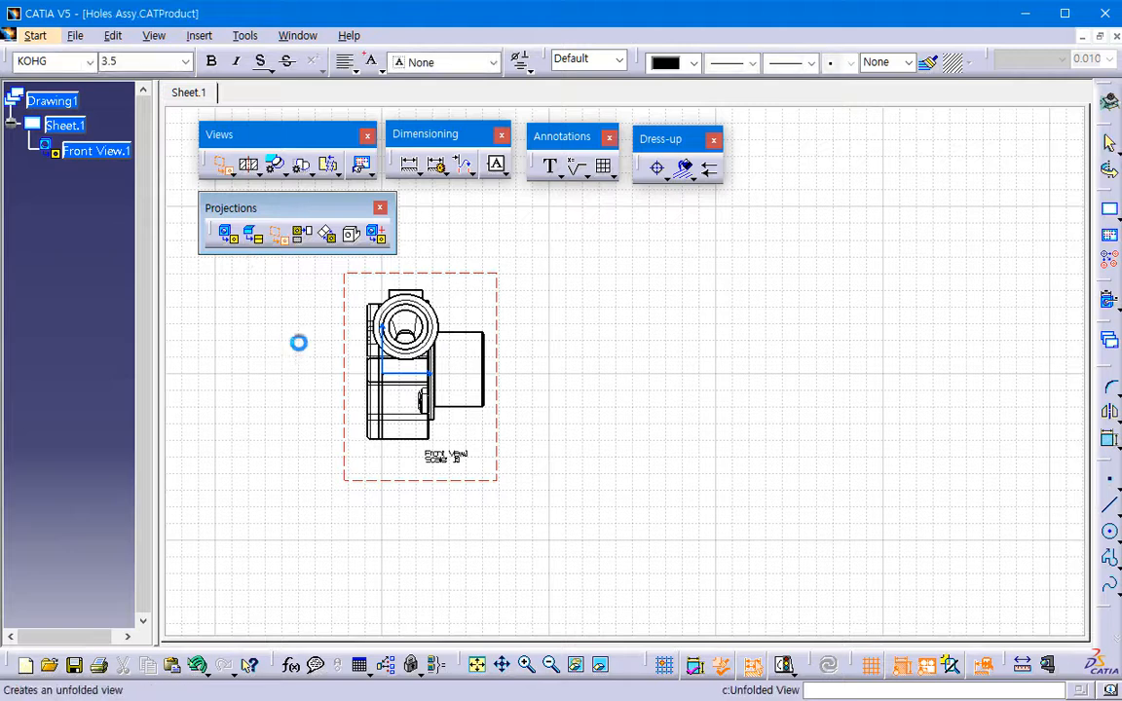
key(ctrl+Tab)
click(151, 377)
click(579, 576)
drag(596, 534, 544, 508)
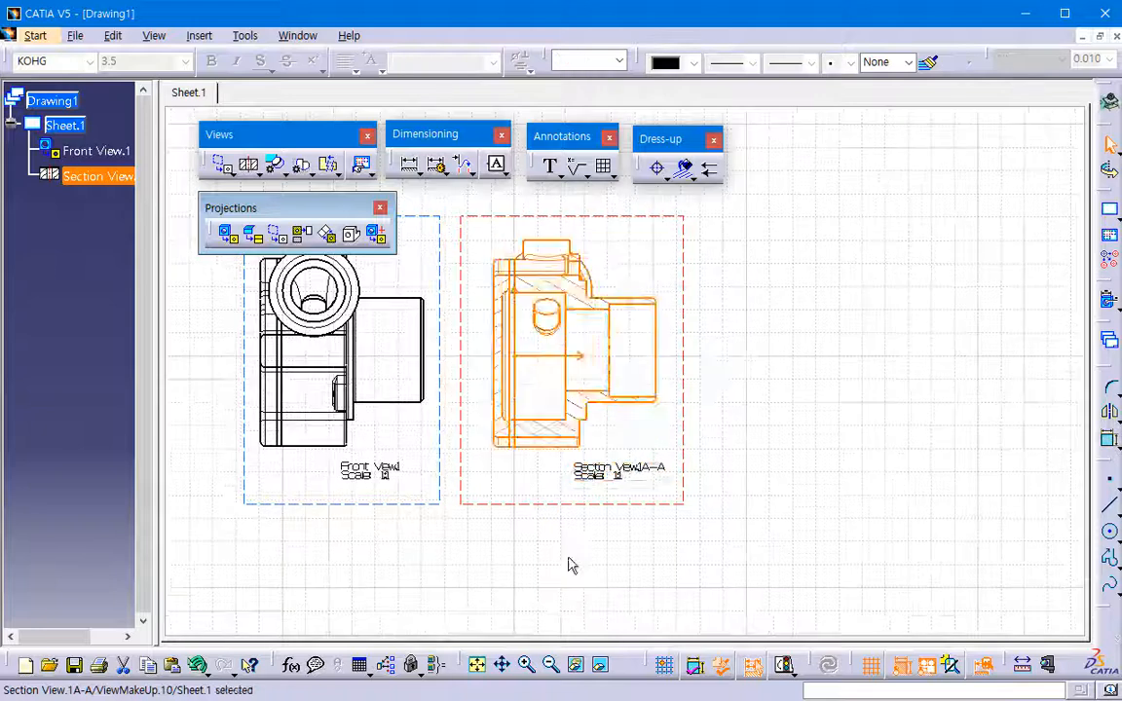
Generate the assembly's Section Cut View.1 on Drawing1 with View From 3D, placed beside Section View A-A.
click(277, 234)
key(ctrl+Tab)
click(133, 424)
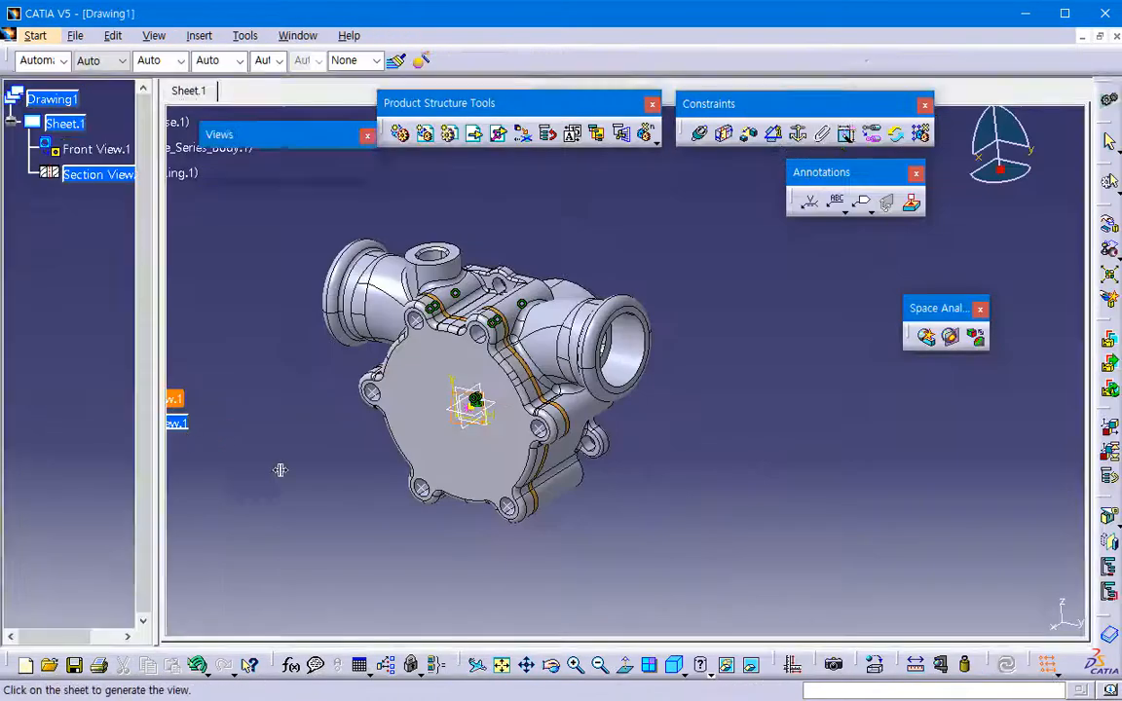
click(619, 534)
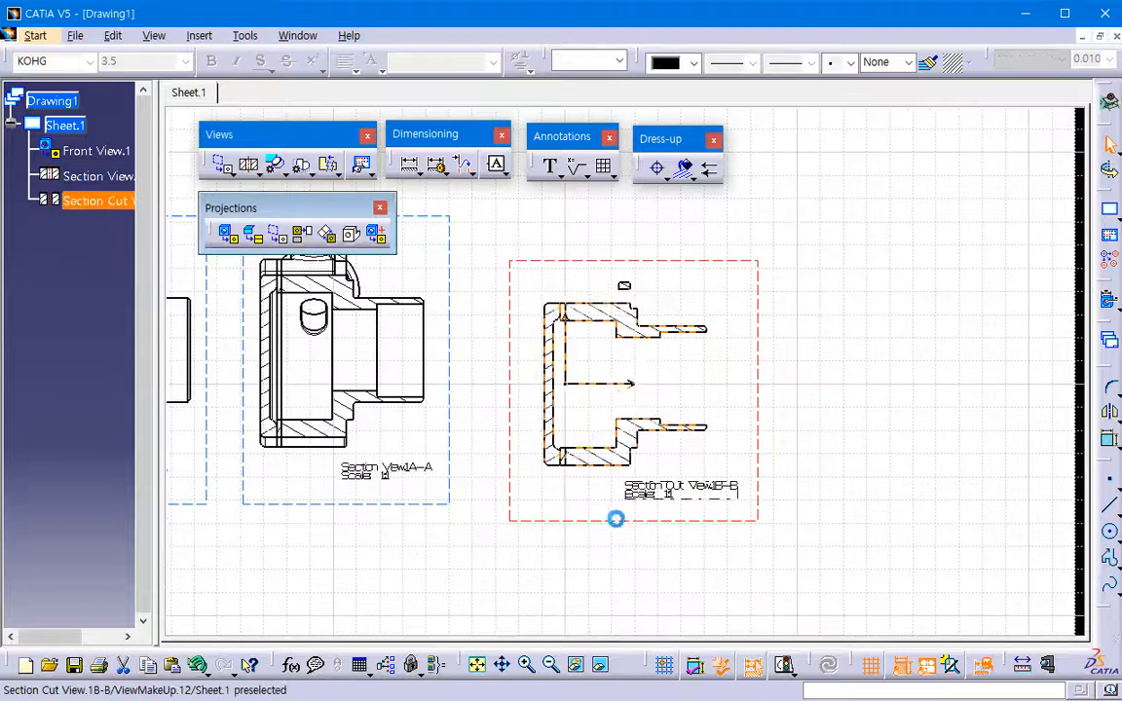
Generate the assembly's Axonometric View.1 with View From 3D and move it to the end of the row of views.
click(277, 234)
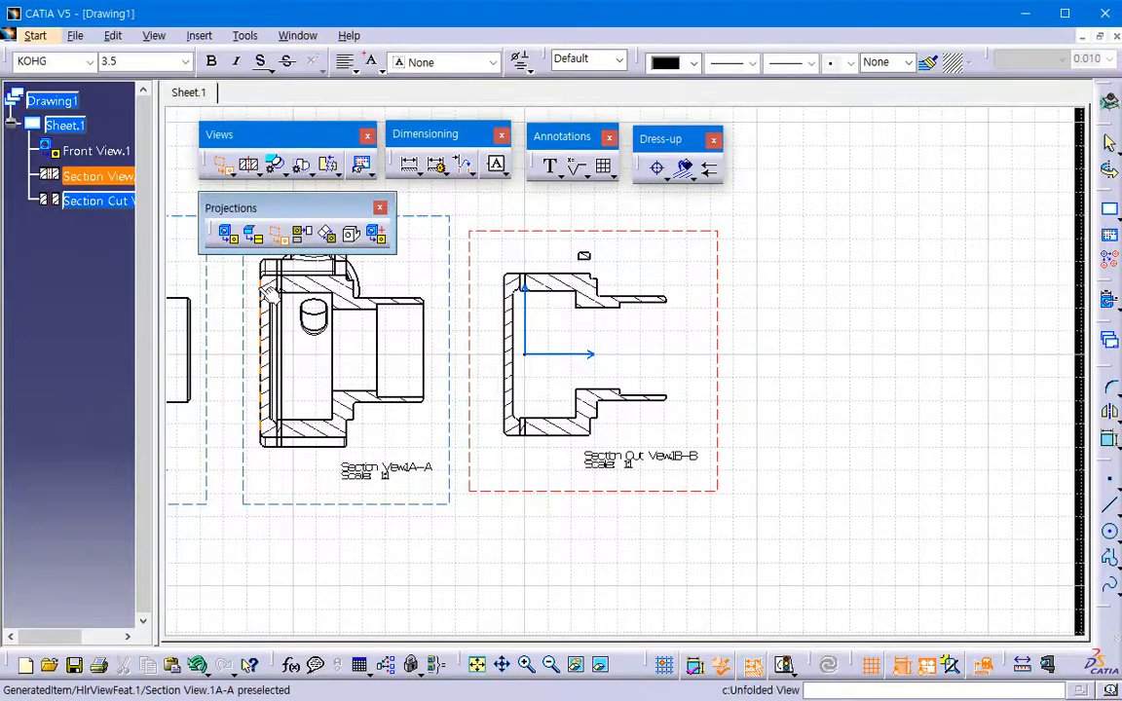
key(ctrl+Tab)
click(139, 433)
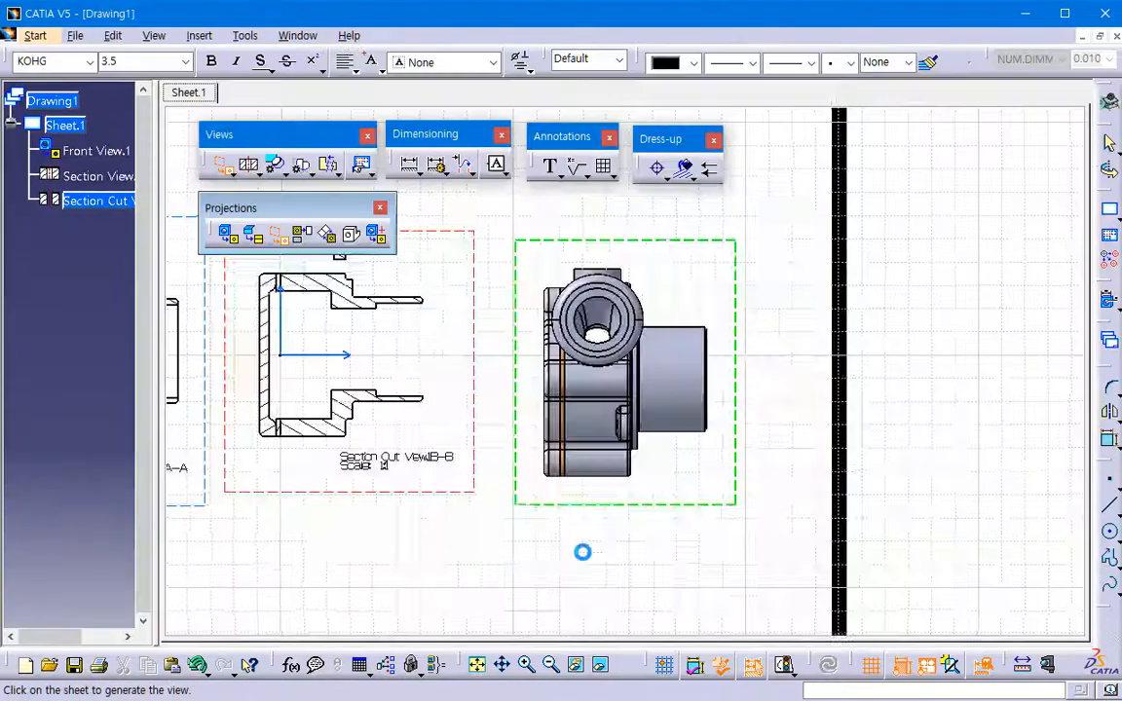
click(624, 576)
drag(628, 561, 672, 507)
mouse_move(548, 446)
middle_down()
mouse_move(693, 465)
mouse_move(640, 554)
middle_up()
click(639, 555)
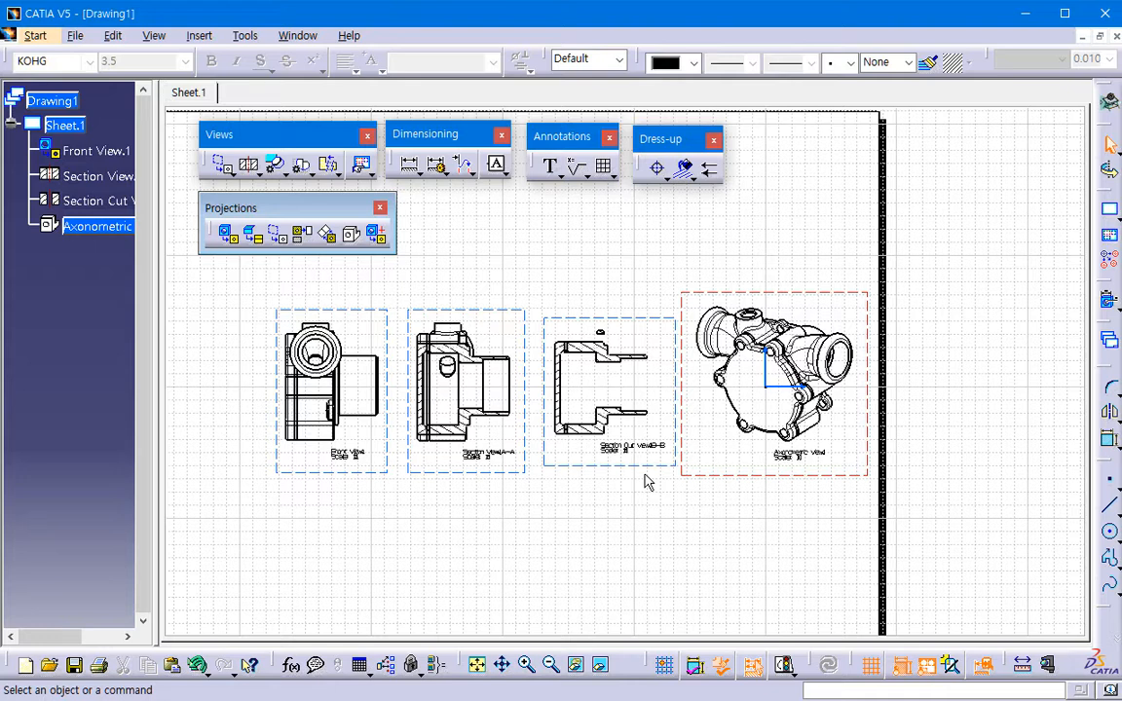
Set the pitch of the body's hatching in Section View A-A to 2 mm.
mouse_move(562, 486)
middle_down()
mouse_move(633, 478)
mouse_move(661, 351)
middle_up()
middle_drag(553, 418, 829, 453)
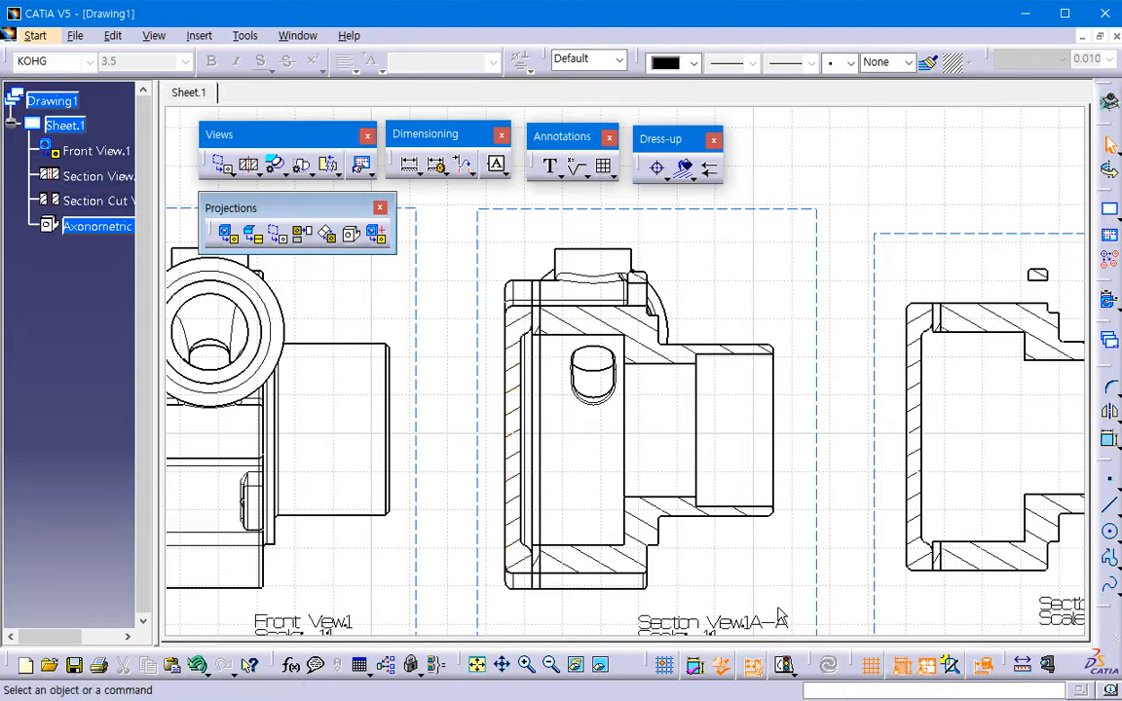
double_click(666, 361)
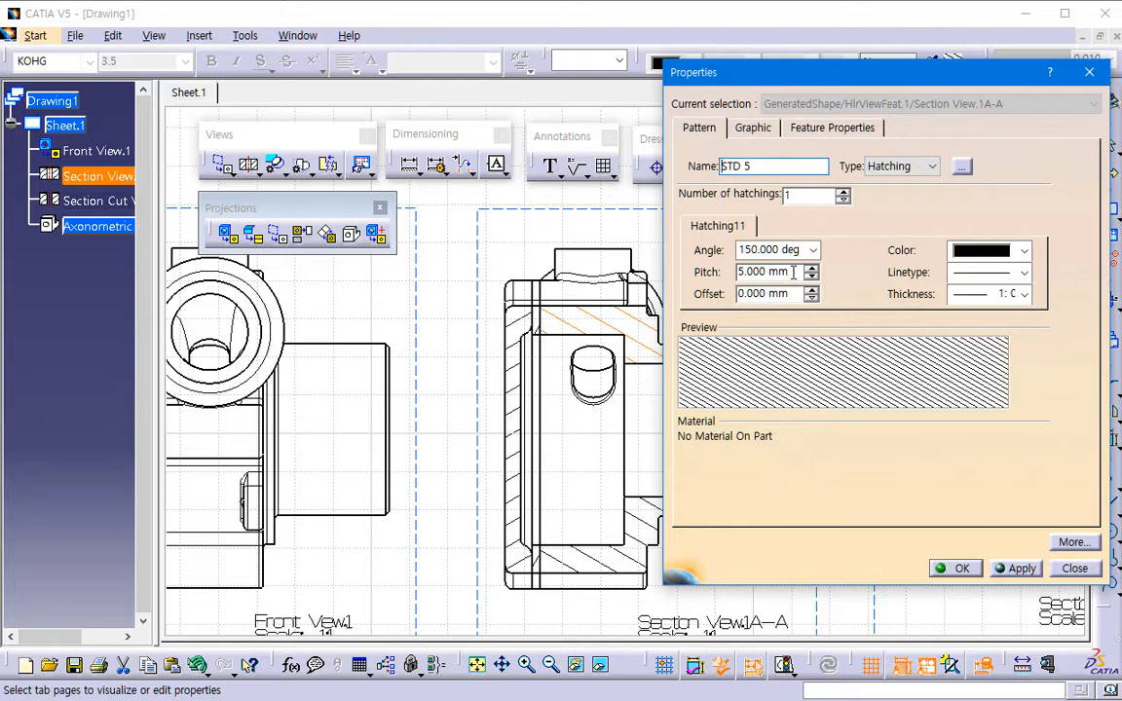
drag(792, 272, 670, 266)
text(2)
key(Return)
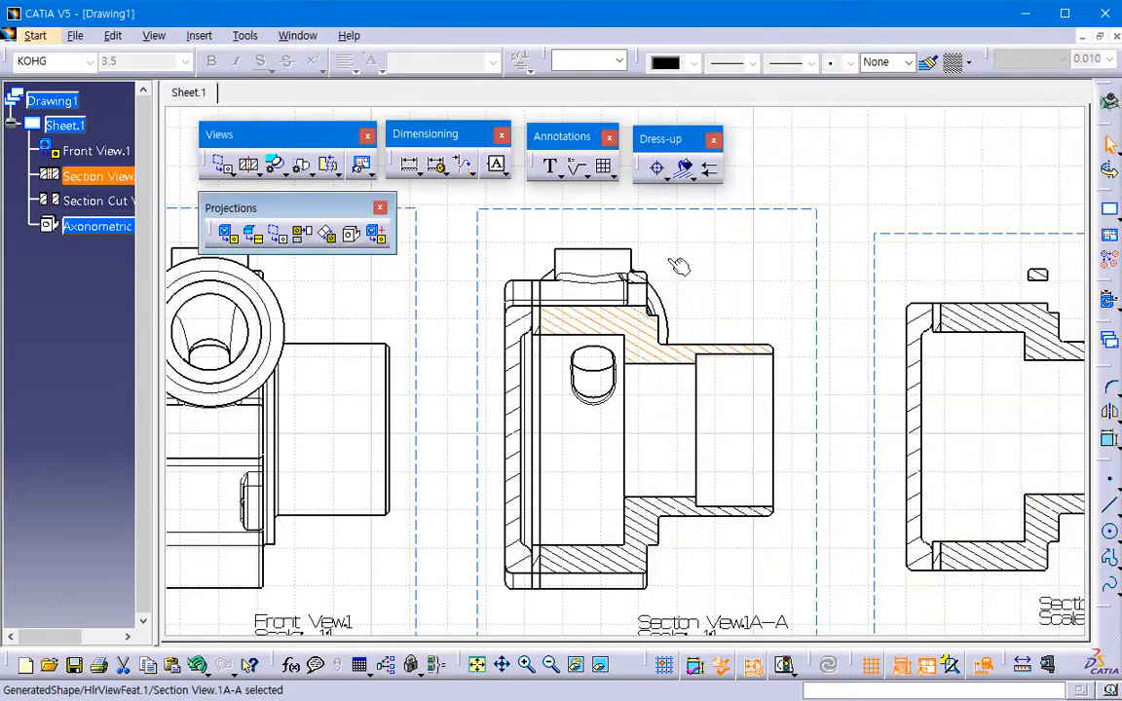
middle_drag(735, 480, 690, 447)
click(661, 519)
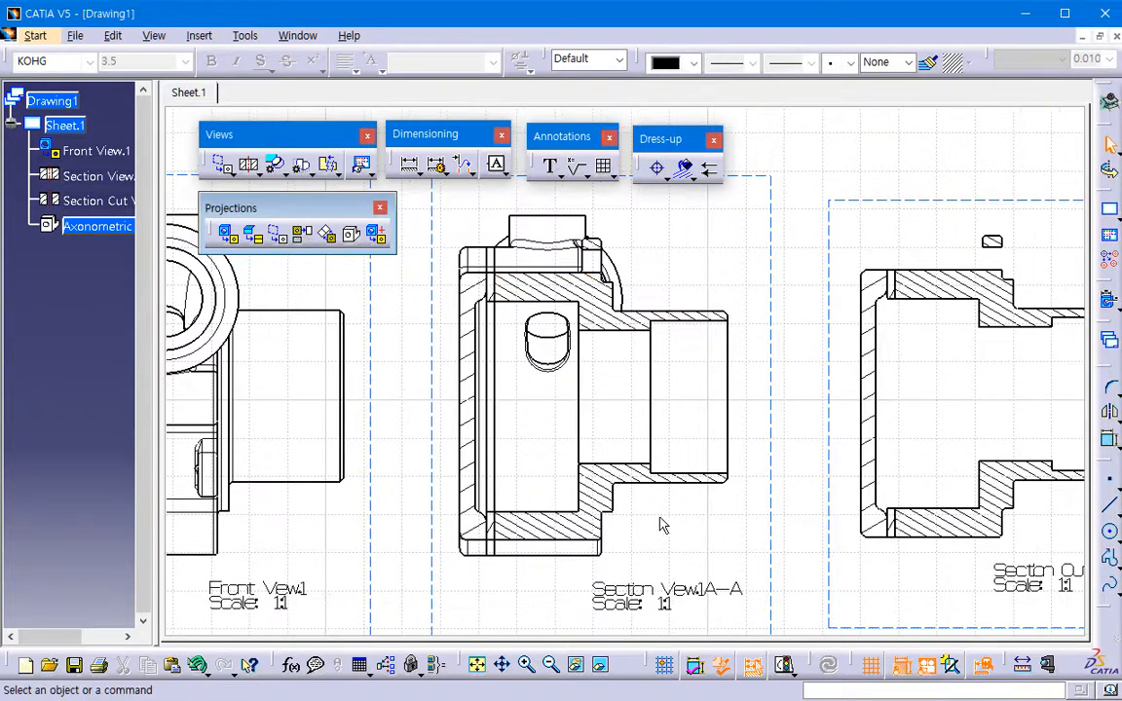
Set the pitch of the cover's hatching in Section View A-A to 2 mm.
double_click(465, 421)
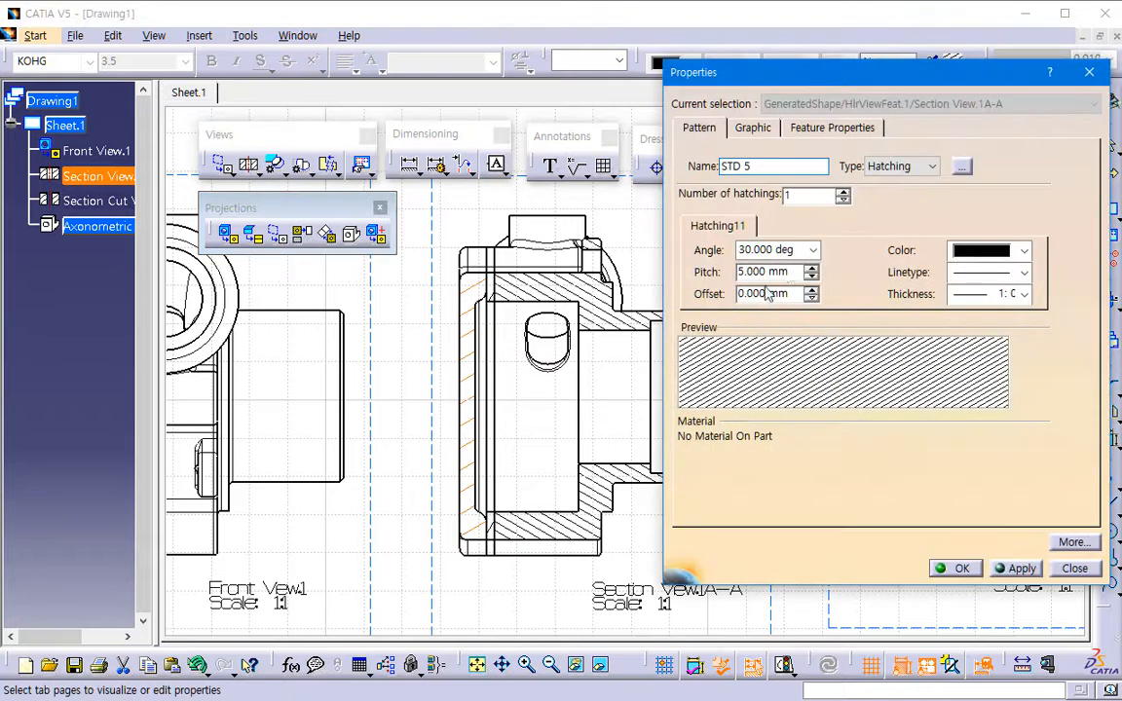
drag(791, 273, 627, 279)
text(2)
key(Return)
Change the cover's section pattern in Section Cut View B-B from hatching to a solid light red coloring.
middle_drag(679, 451, 475, 459)
double_click(663, 369)
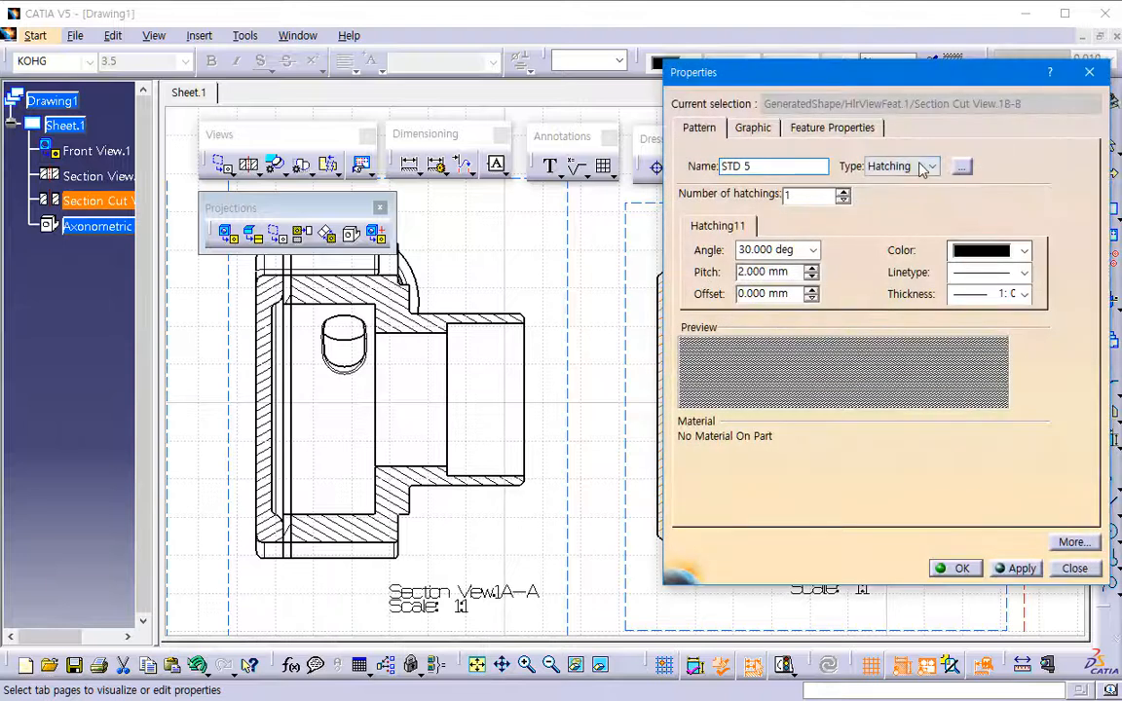
click(932, 167)
click(891, 210)
click(777, 211)
scroll(759, 292, up, 3)
click(744, 310)
click(954, 567)
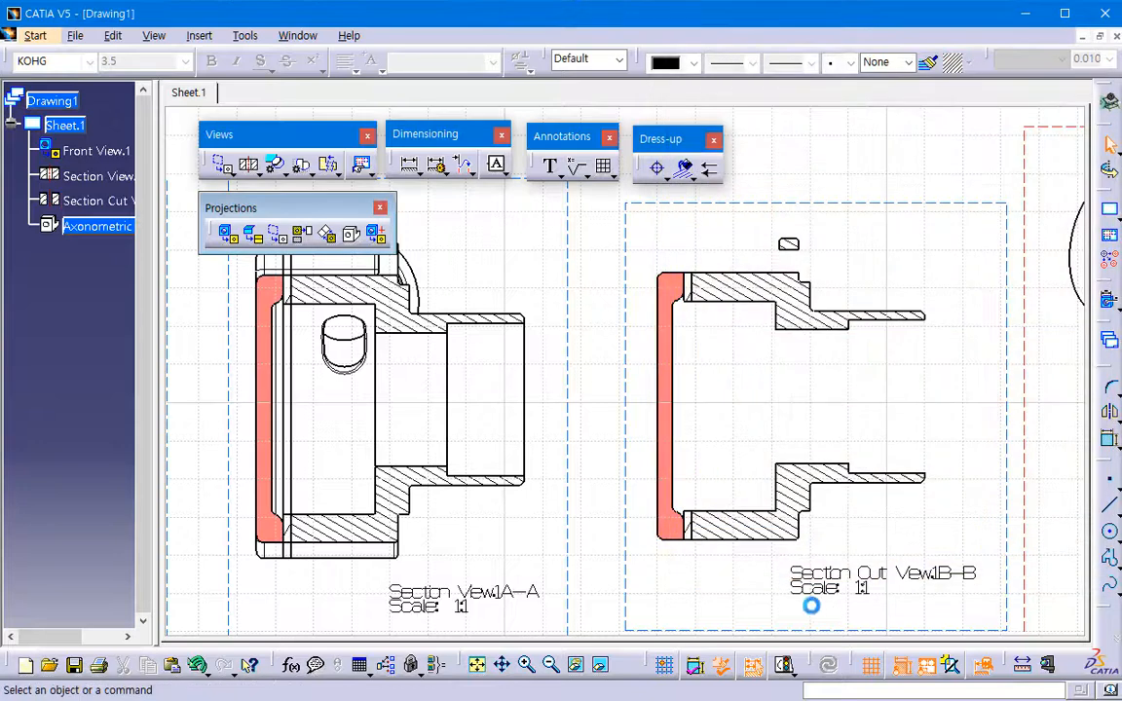
Create a regular front view from the assembly's flat cover face, rotated so the small port points up, outside the sheet frame.
mouse_move(706, 602)
middle_down()
mouse_move(714, 549)
mouse_move(731, 639)
middle_up()
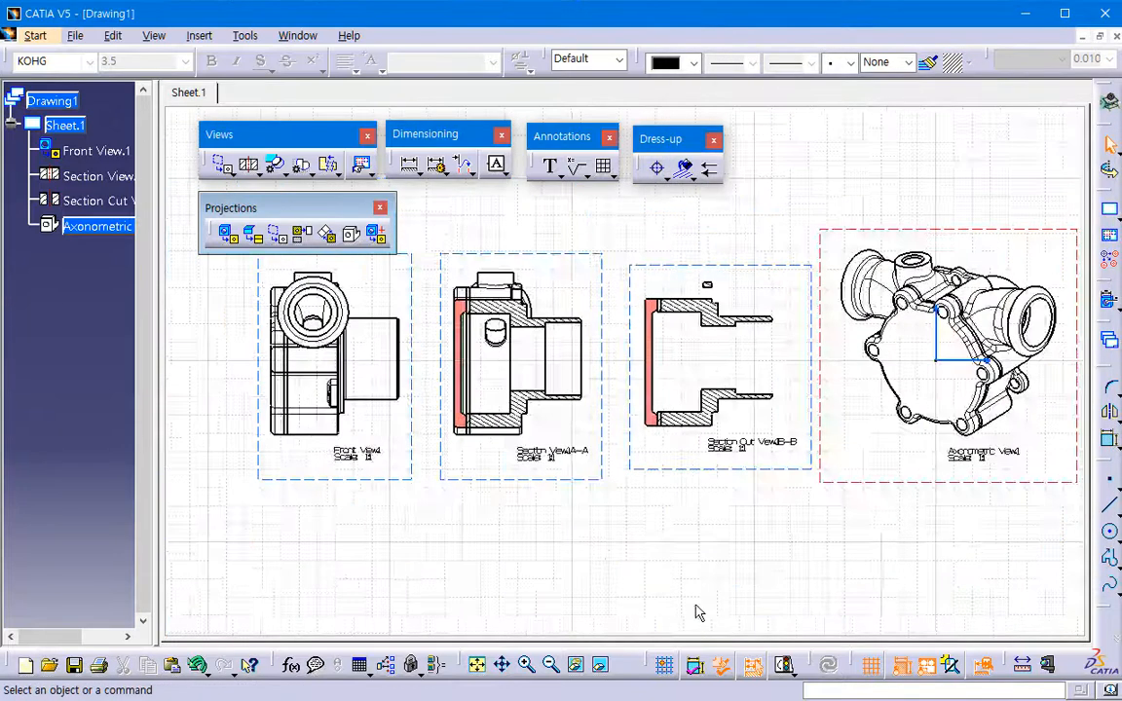
middle_drag(692, 591, 674, 589)
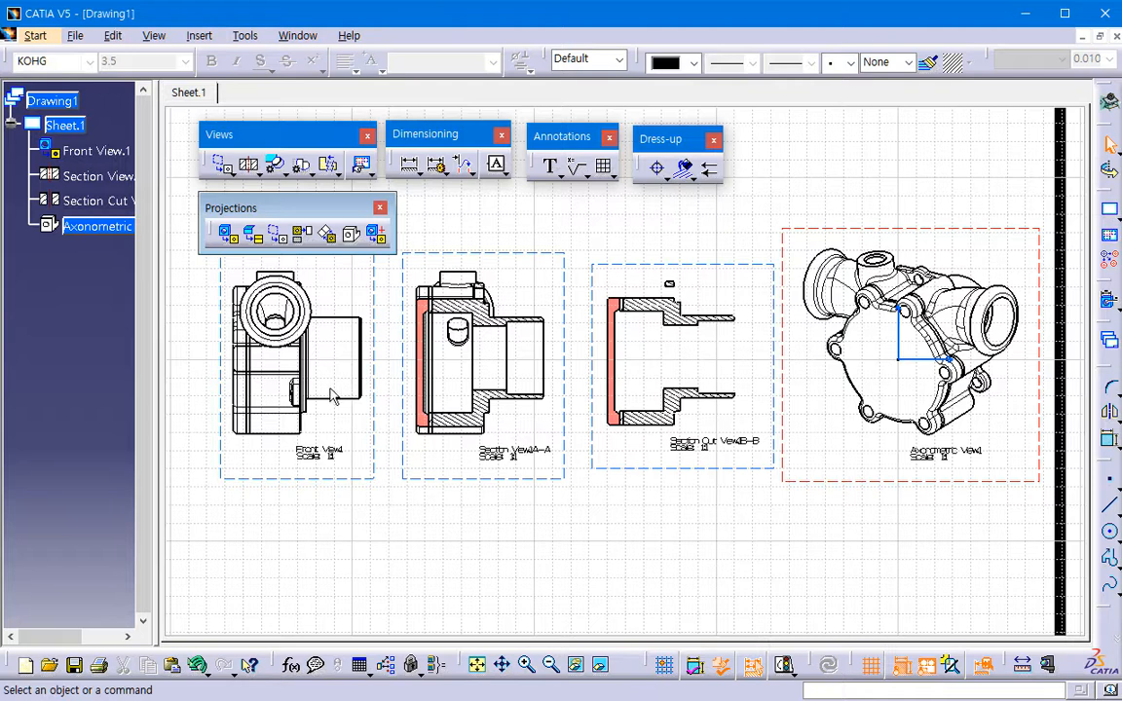
middle_drag(357, 449, 517, 479)
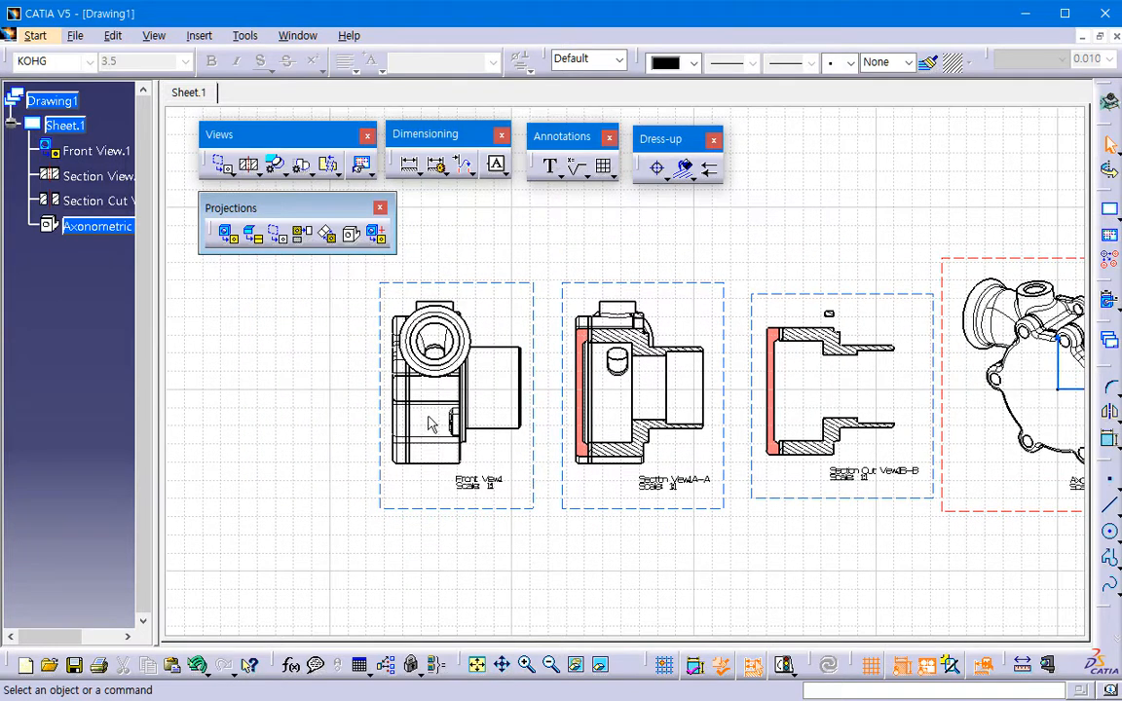
ctrl+middle_drag(676, 446, 661, 509)
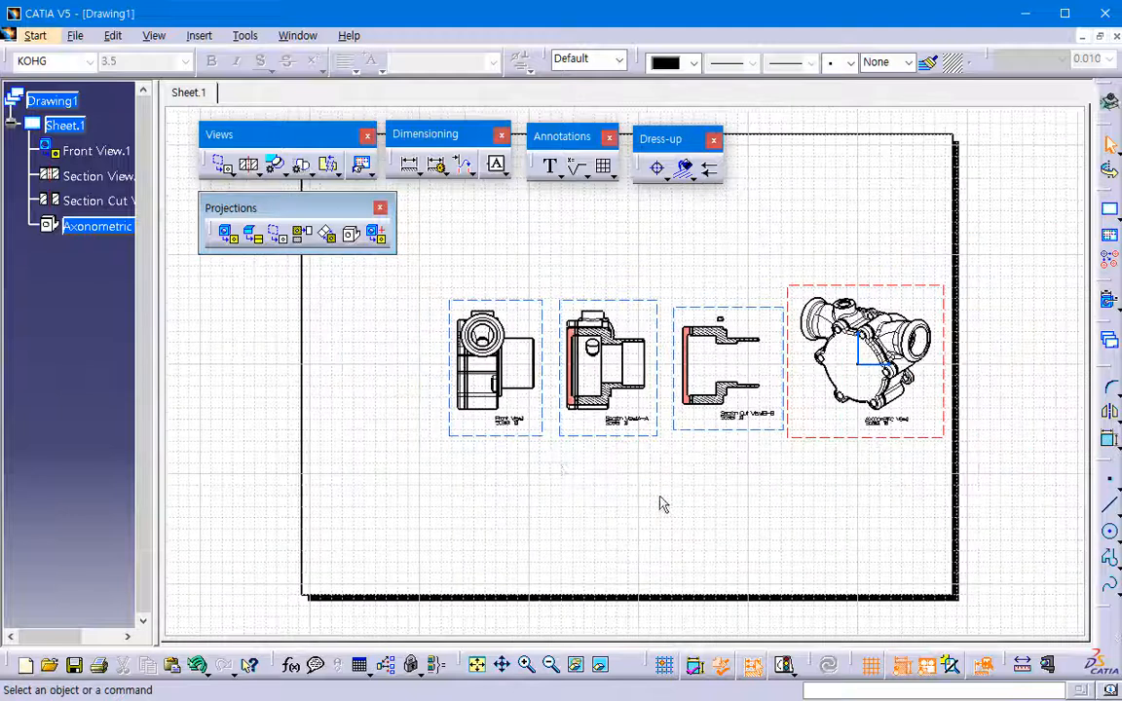
click(225, 234)
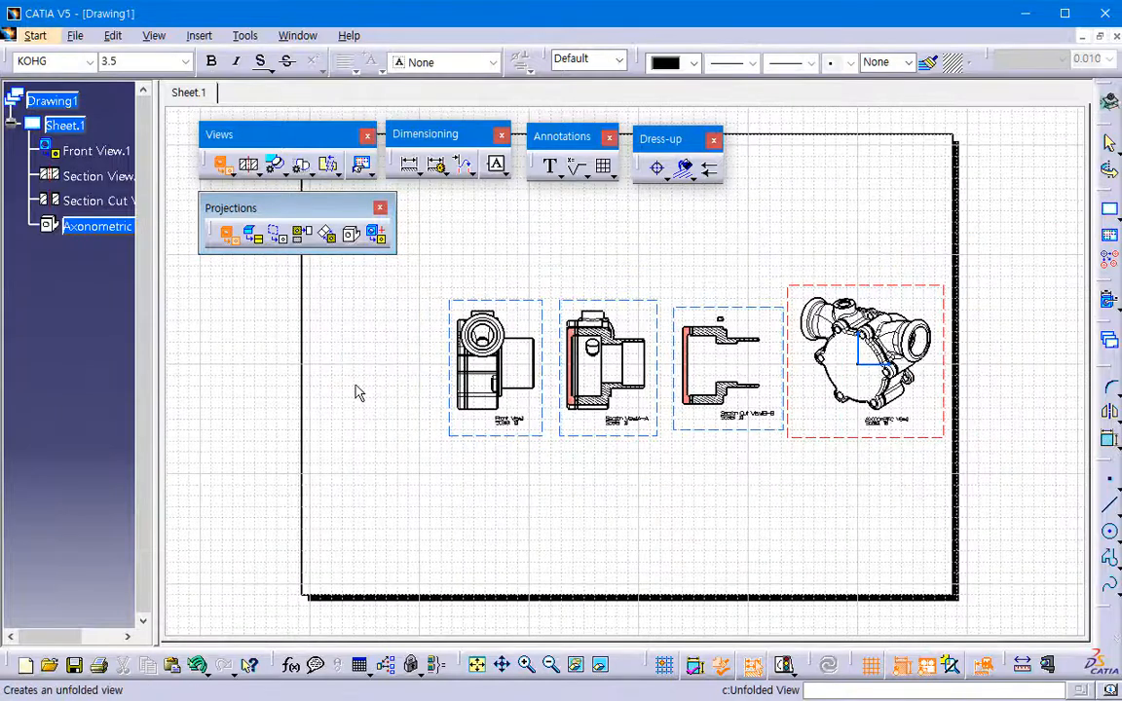
key(ctrl+Tab)
click(459, 458)
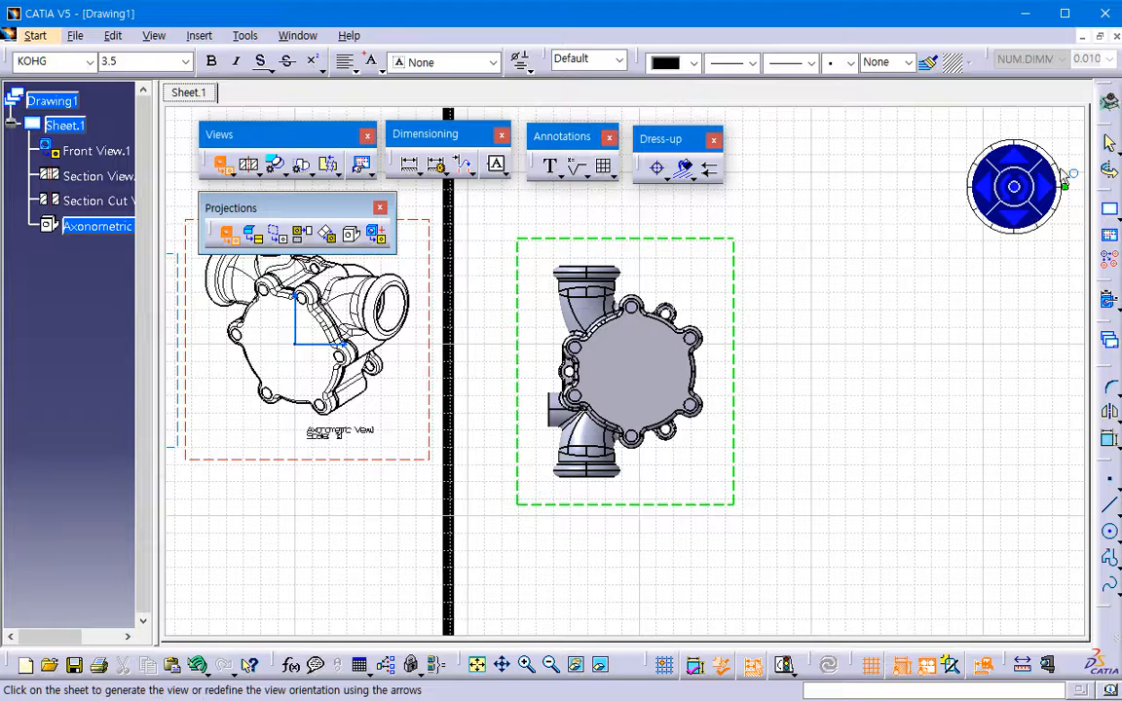
drag(1070, 183, 1023, 250)
click(787, 547)
Create an offset section view along a vertical line through the new front view's center and place it beside that view.
middle_drag(746, 544, 610, 574)
click(253, 168)
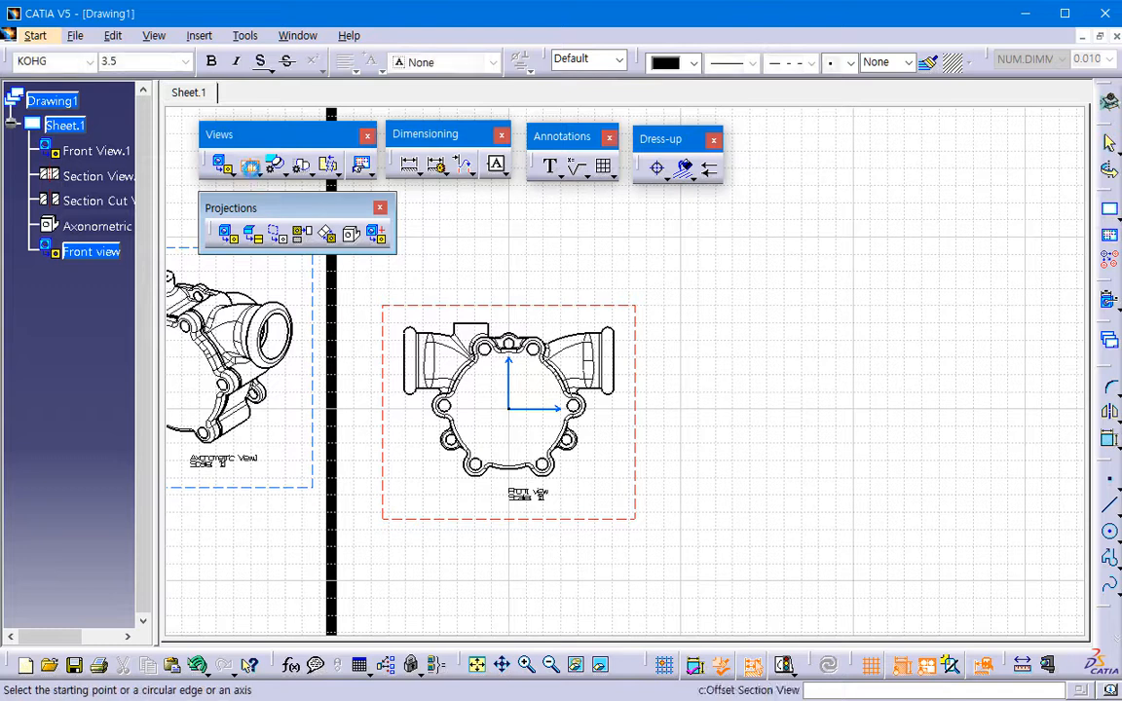
click(508, 318)
double_click(511, 528)
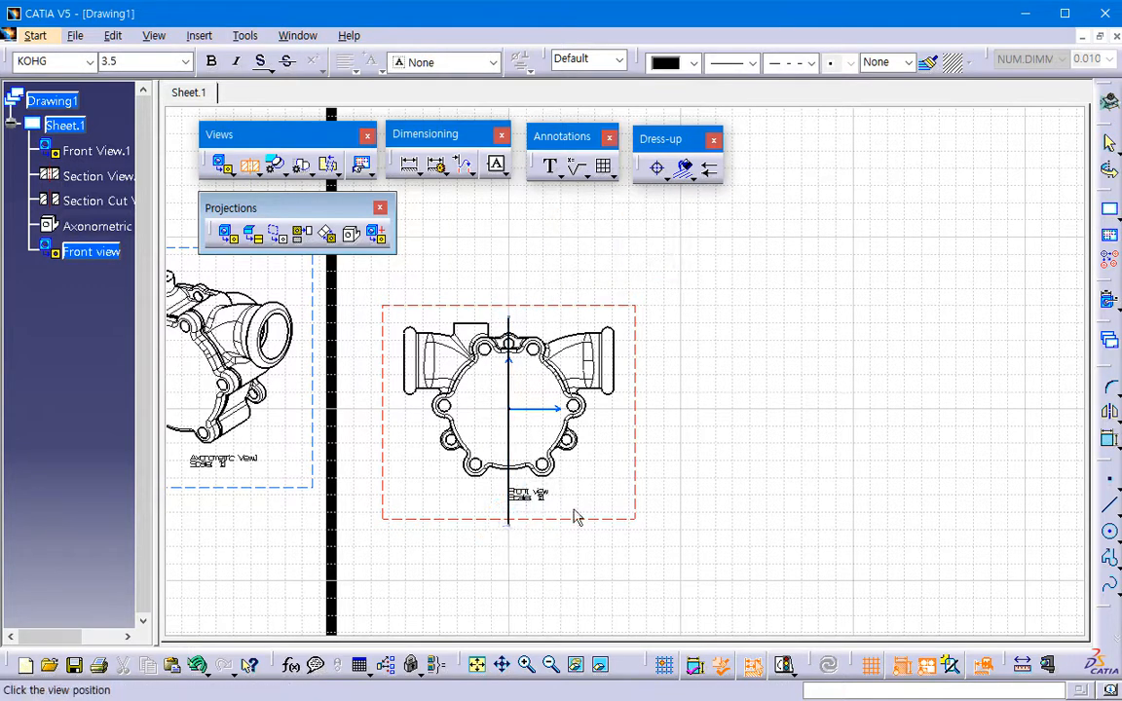
click(781, 501)
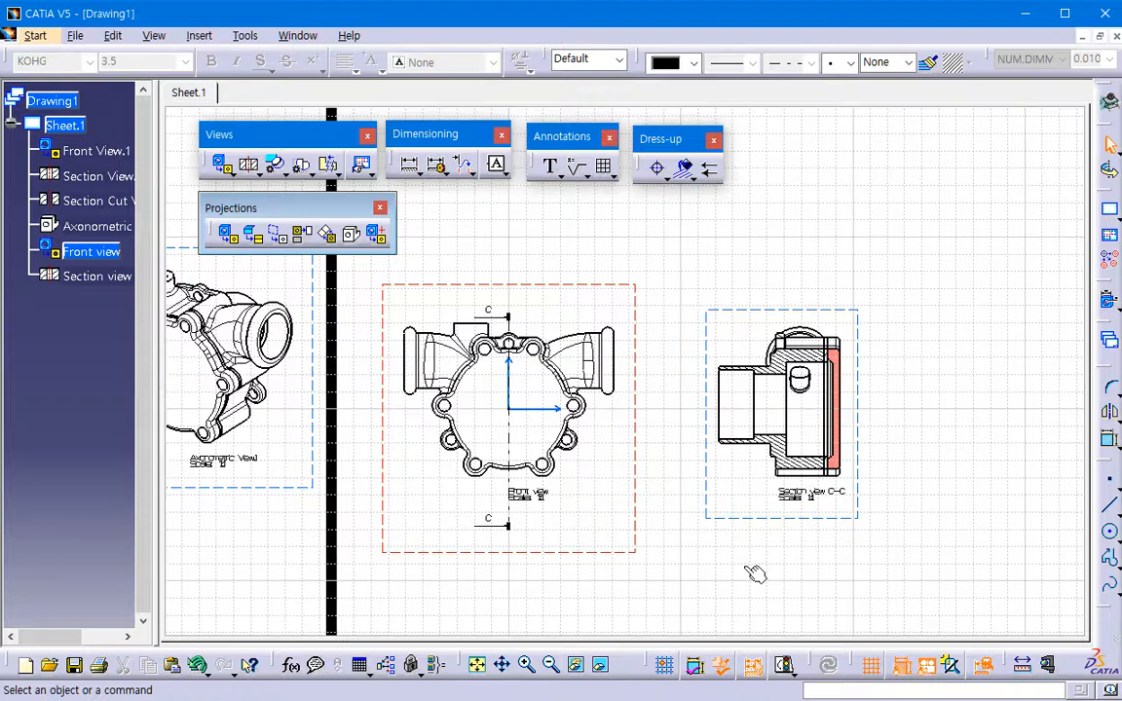
middle_drag(629, 551, 751, 528)
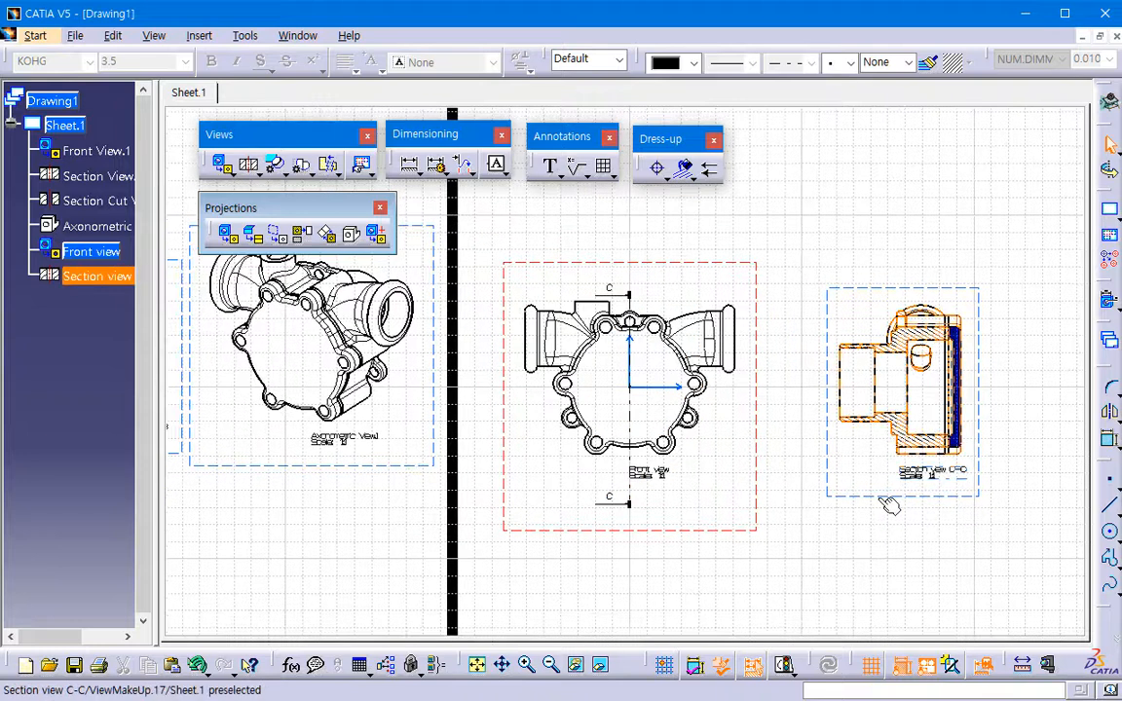
mouse_move(534, 532)
middle_down()
mouse_move(653, 513)
mouse_move(576, 496)
middle_up()
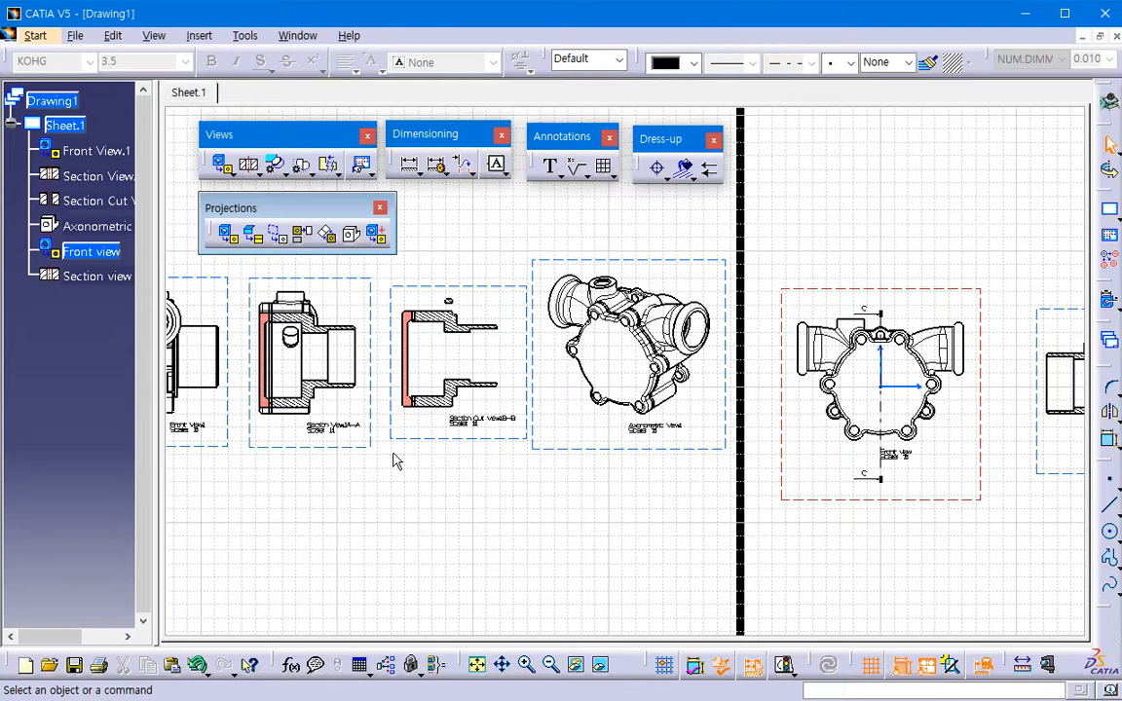
mouse_move(397, 462)
middle_down()
mouse_move(350, 483)
mouse_move(488, 509)
mouse_move(501, 468)
mouse_move(550, 523)
middle_up()
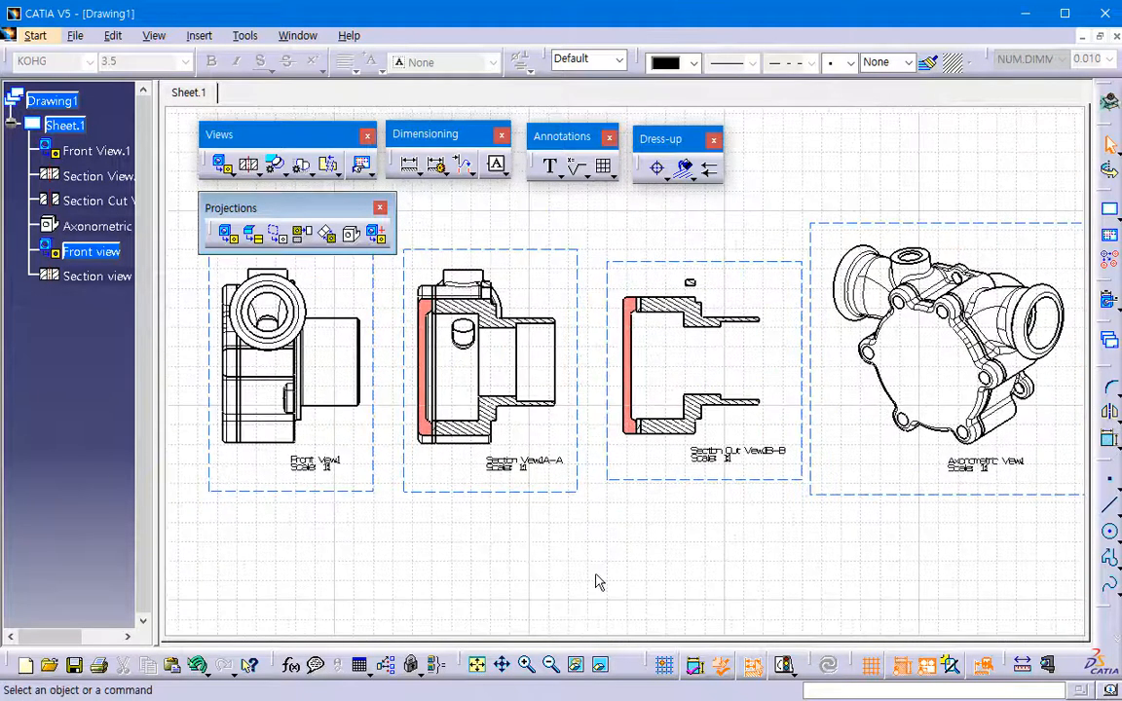